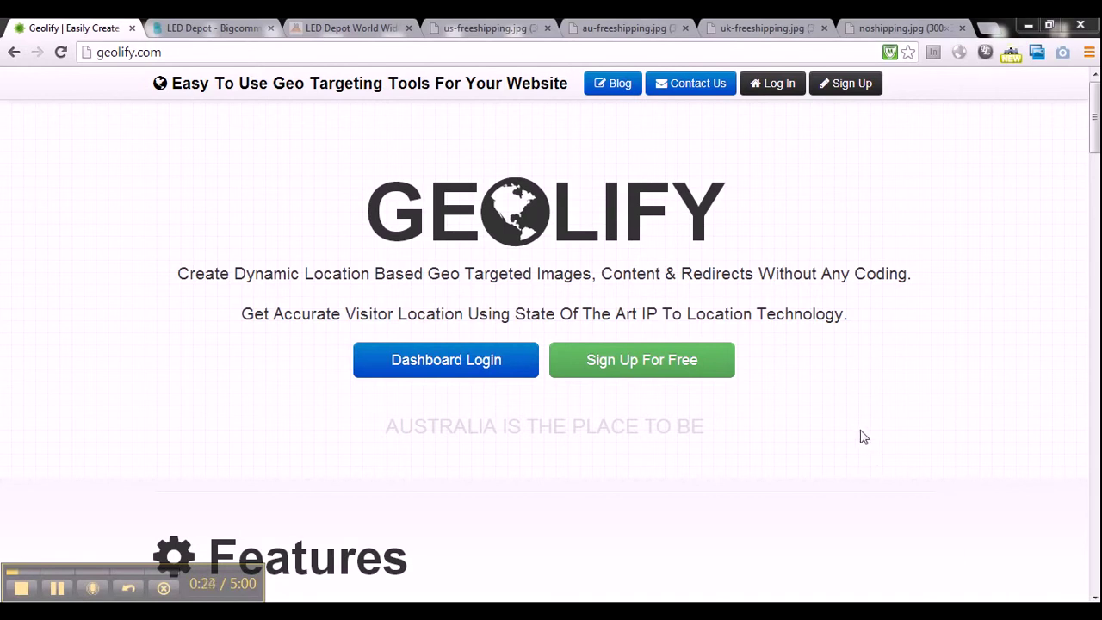
- Review LED Depot's world wide shipping page and the US, UK, Australian and no-shipping banner images
left_click(361, 26)
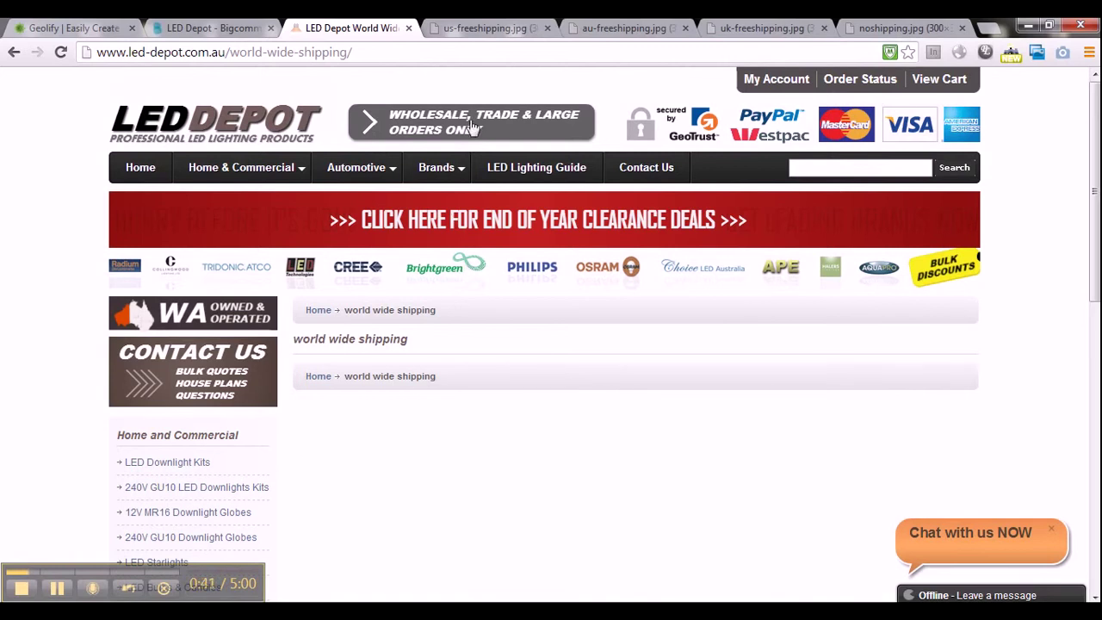
left_click(477, 25)
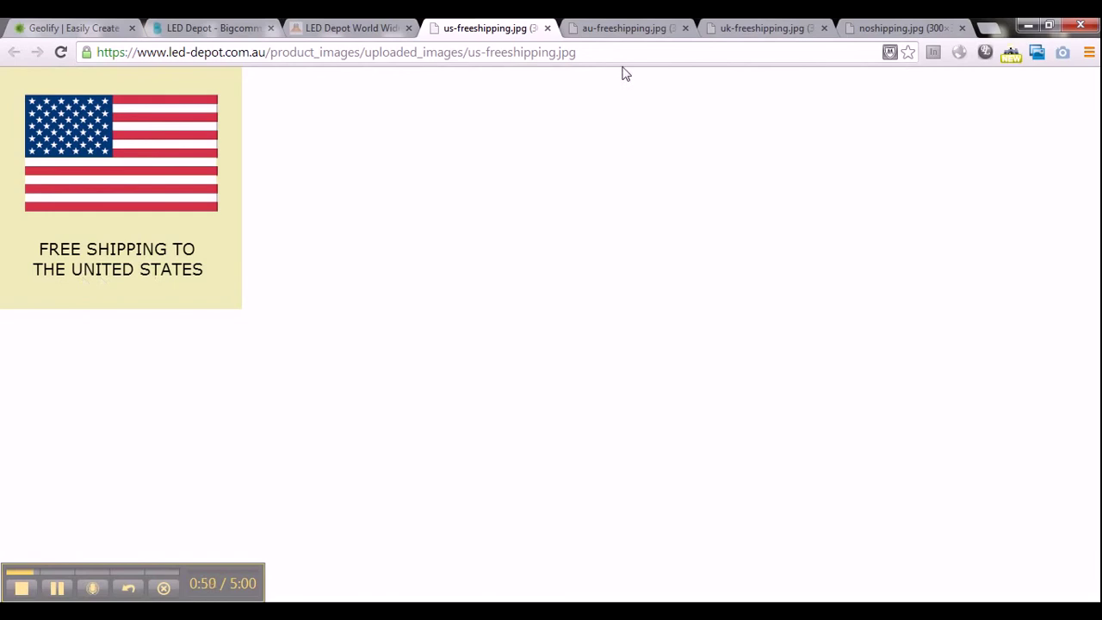
left_click(738, 26)
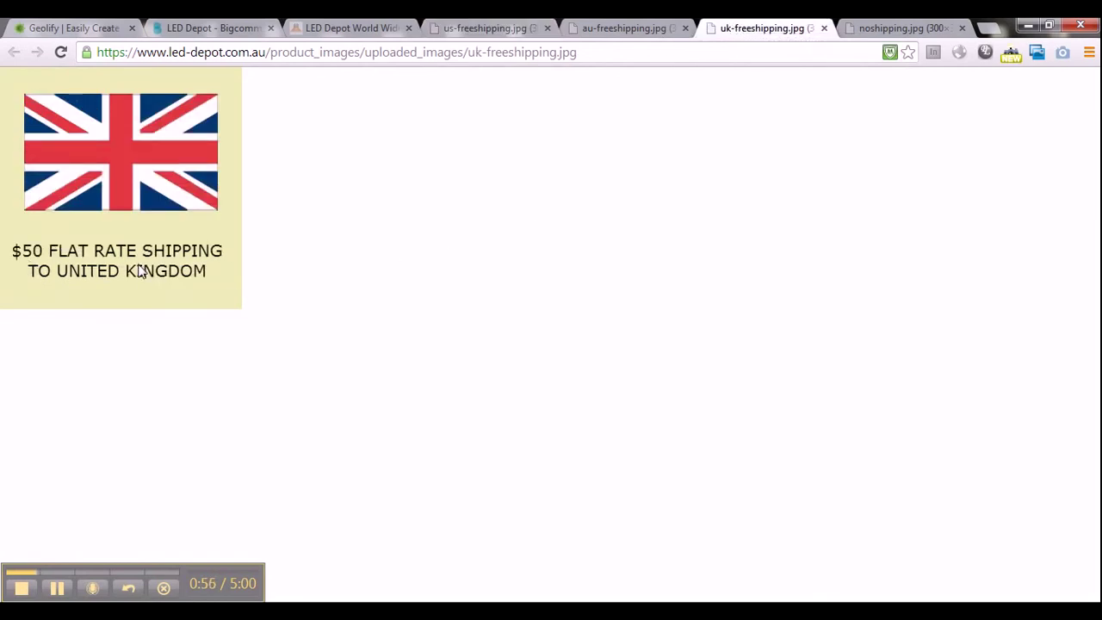
left_click(617, 33)
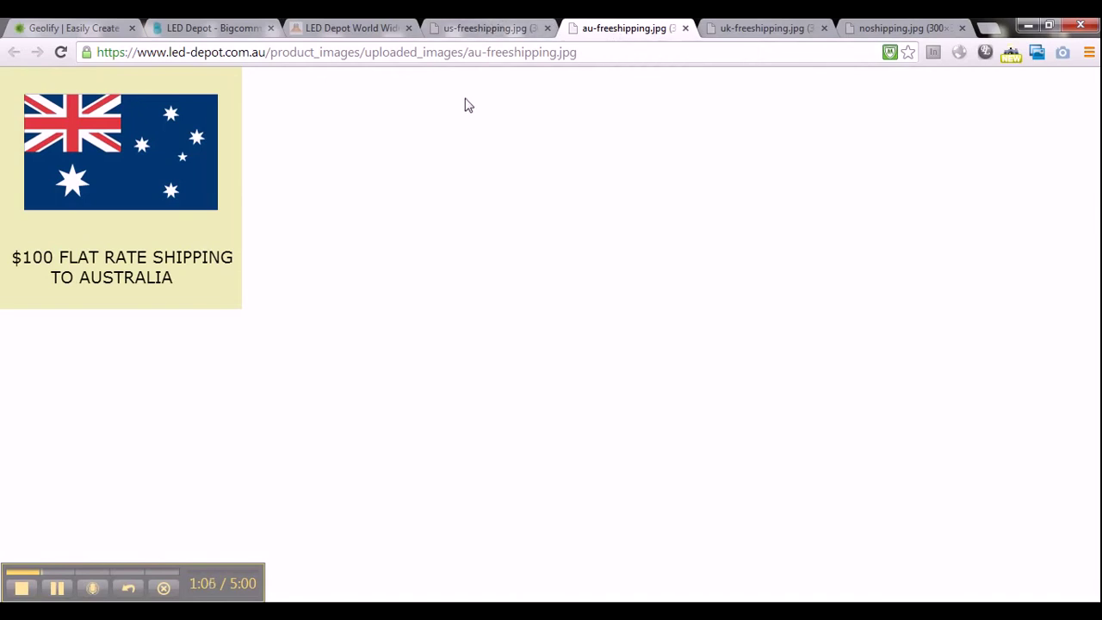
left_click(361, 31)
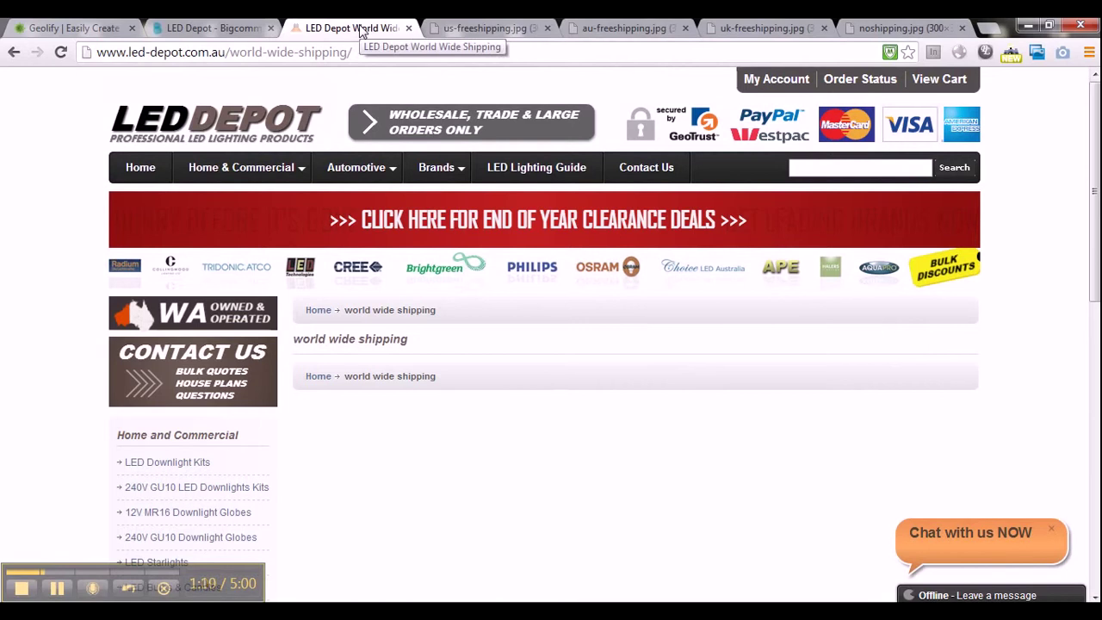
left_click(482, 28)
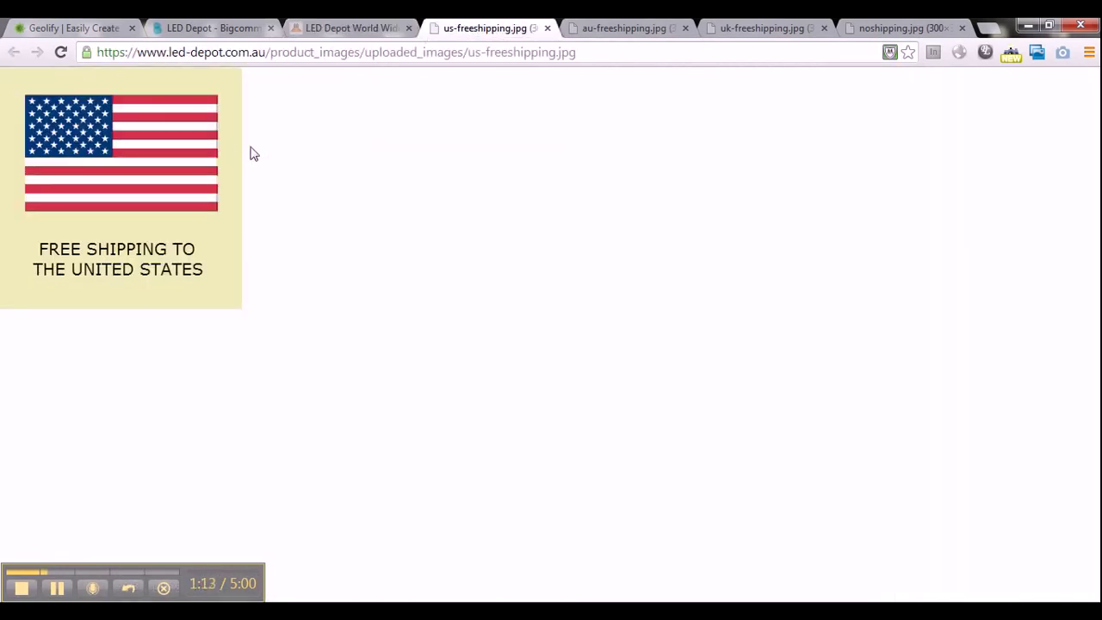
left_click(622, 31)
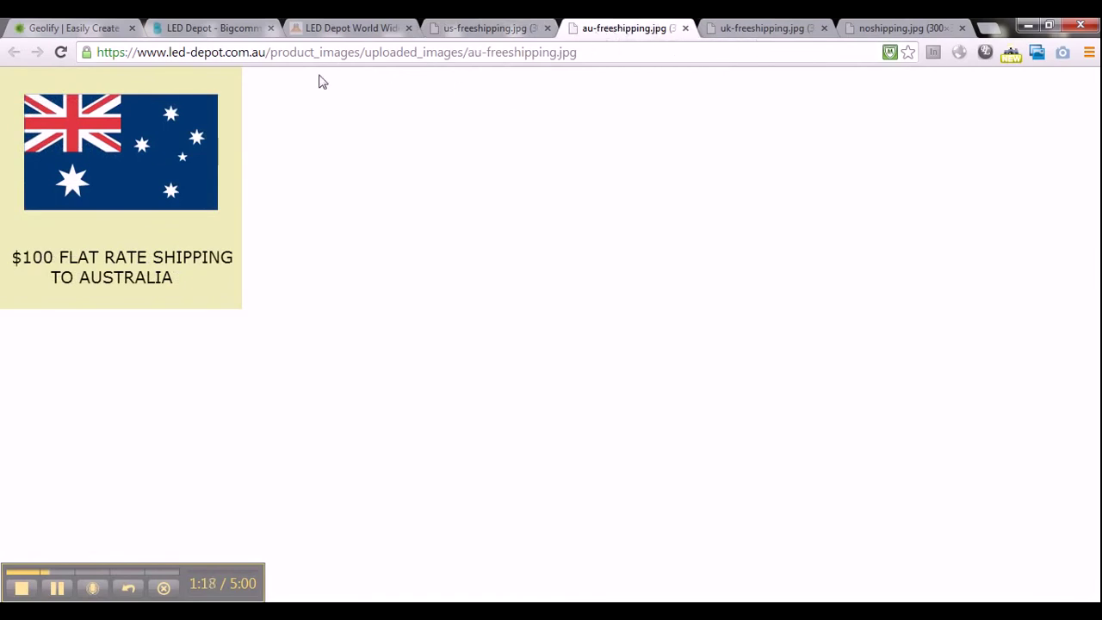
left_click(736, 34)
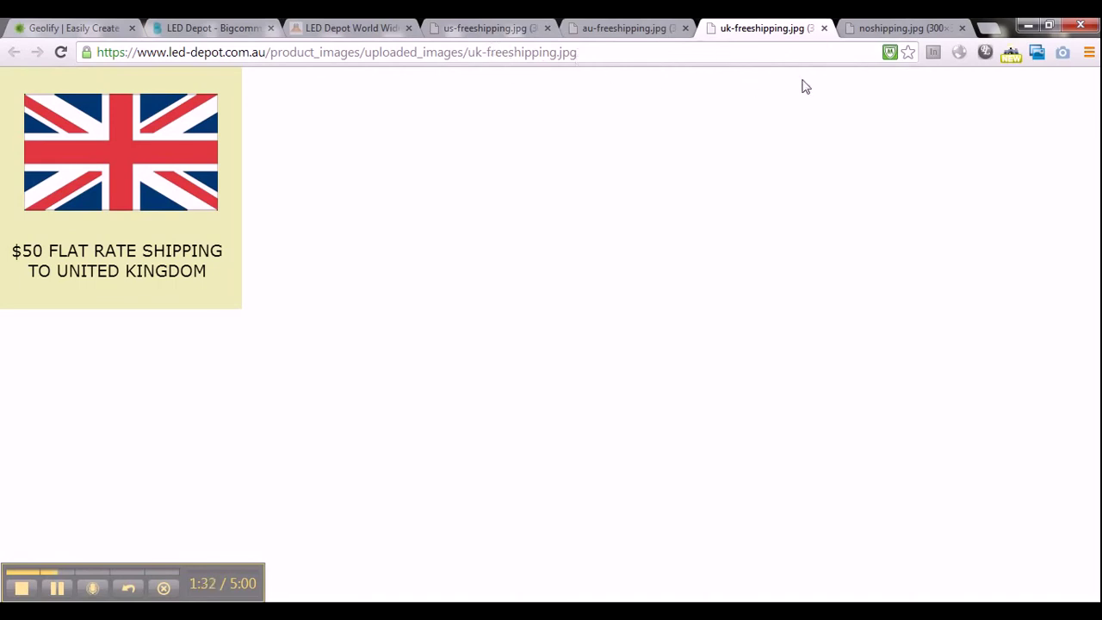
left_click(895, 31)
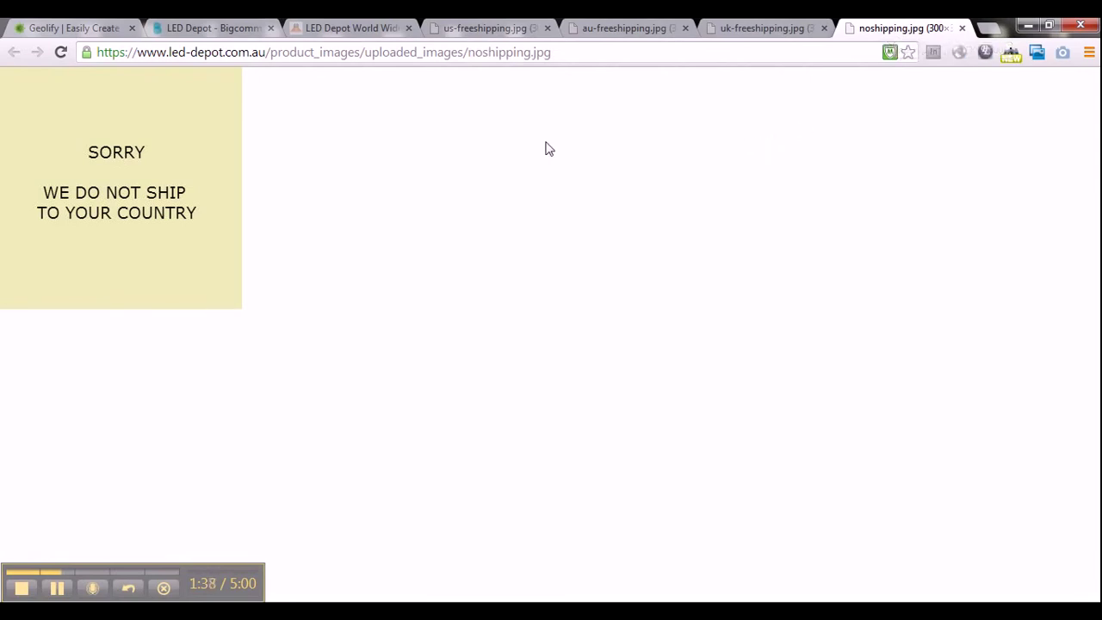
- Switch to the Geolify site and log in to the dashboard with the account username and password
left_click(229, 33)
left_click(62, 27)
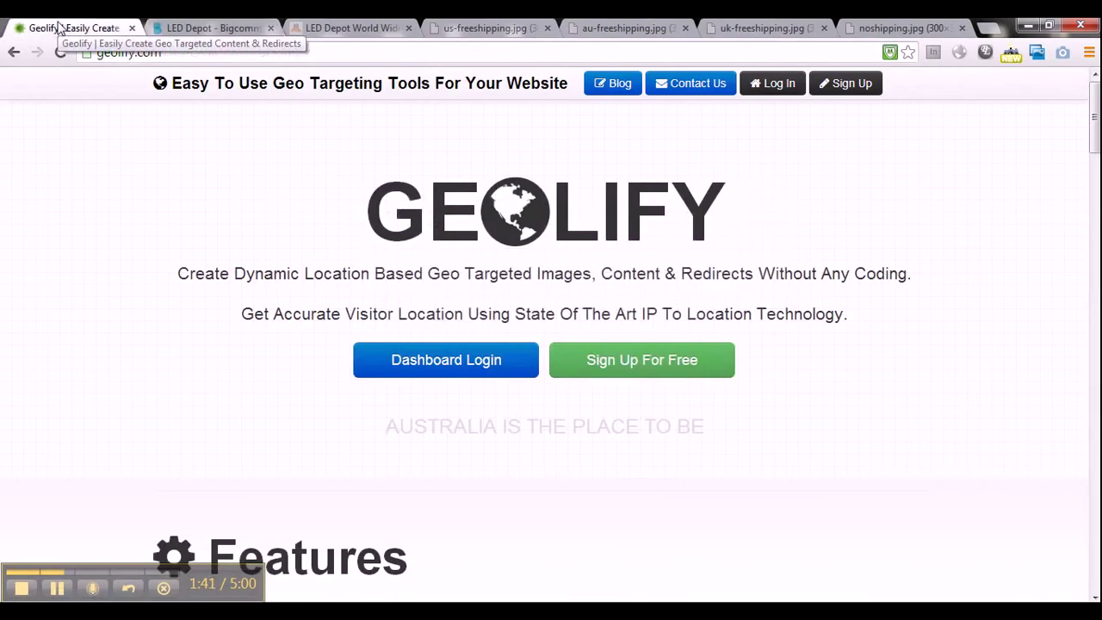
left_click(441, 362)
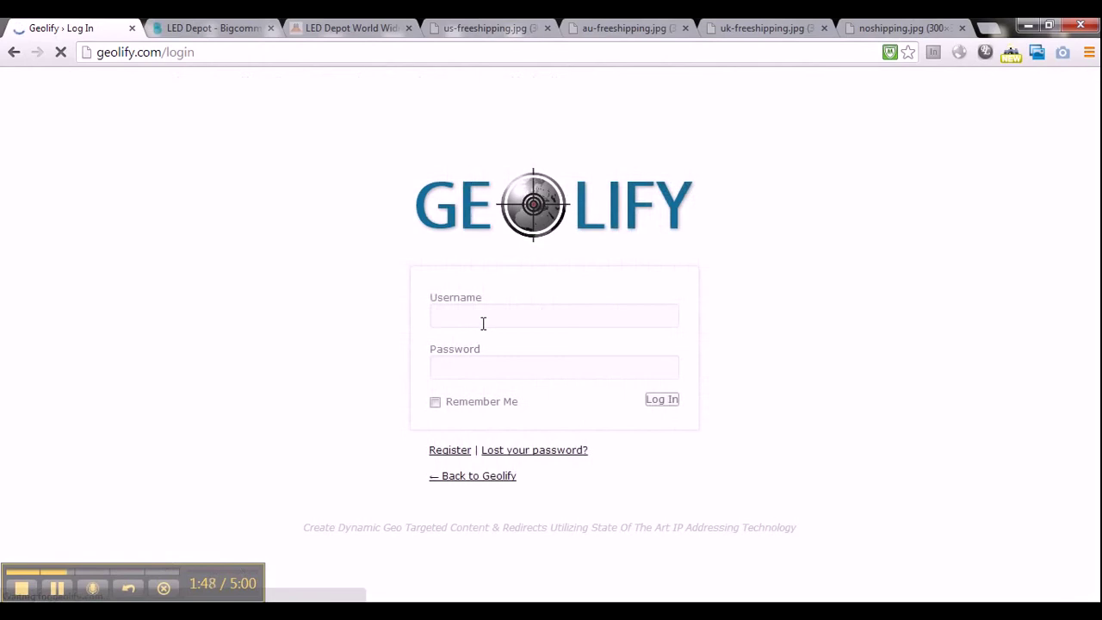
type("led")
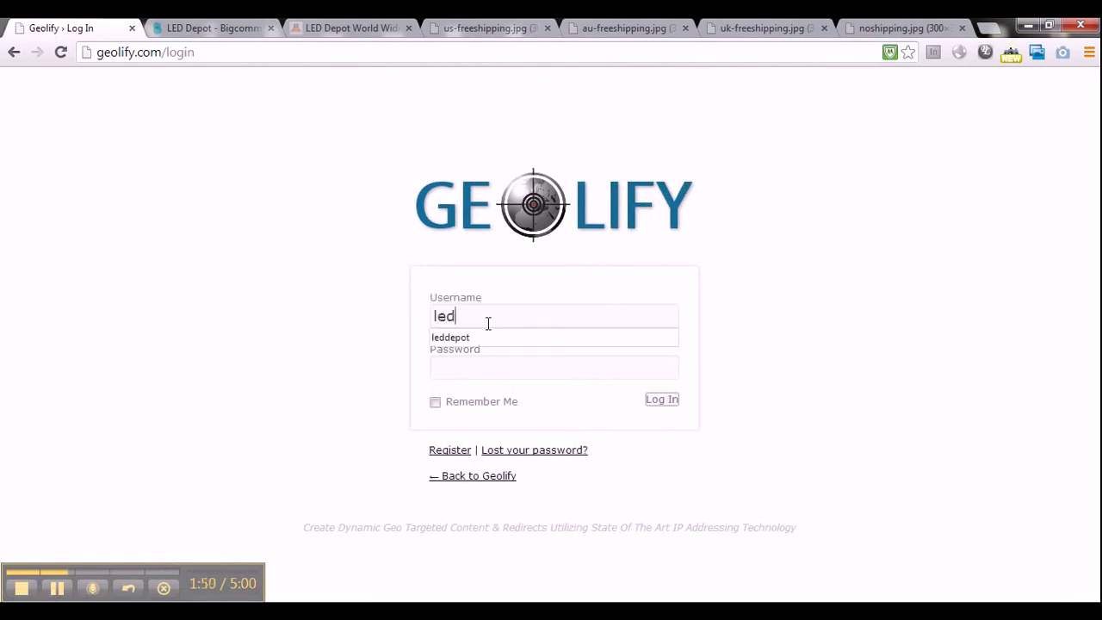
type("depot")
key("Tab")
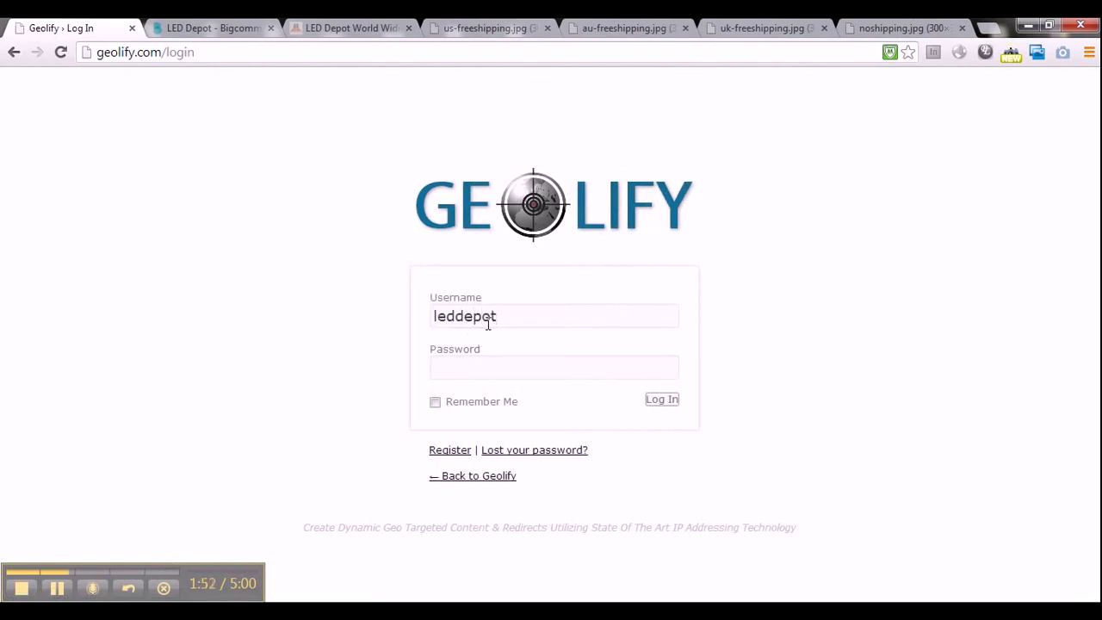
type("•••••")
left_click(662, 401)
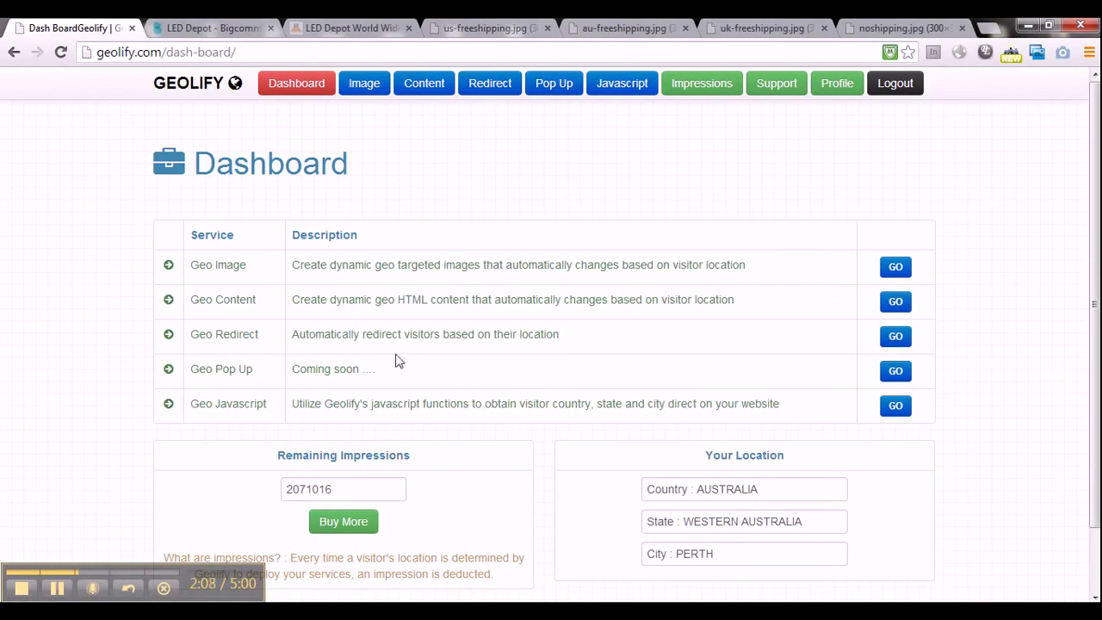
- Open the Geo Image list and add a new geo image
left_click(366, 95)
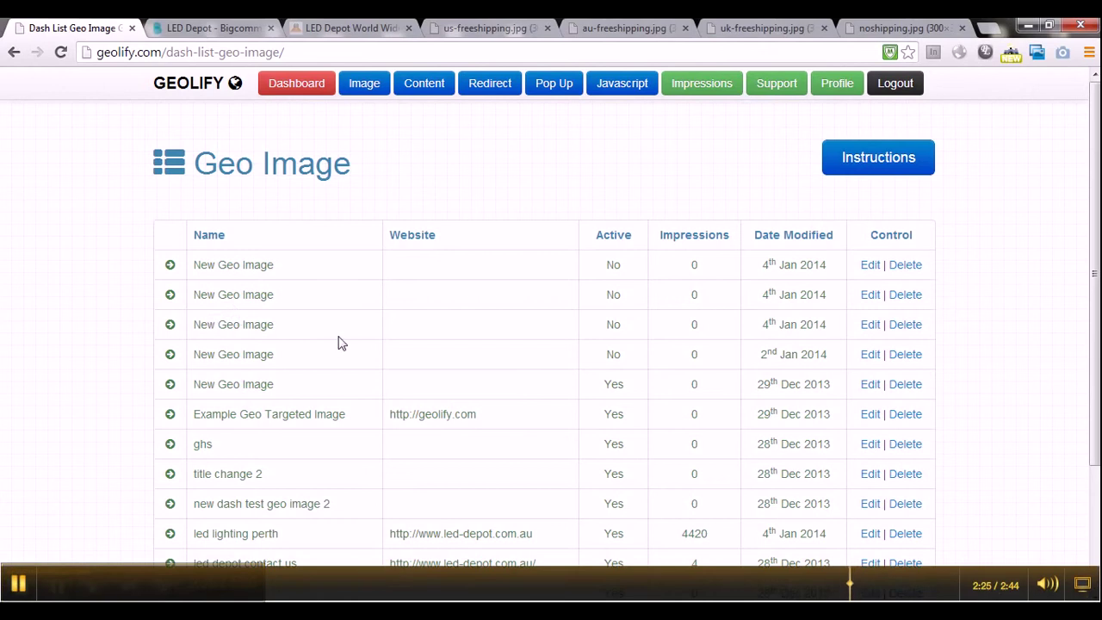
scroll(377, 344, "down", 2)
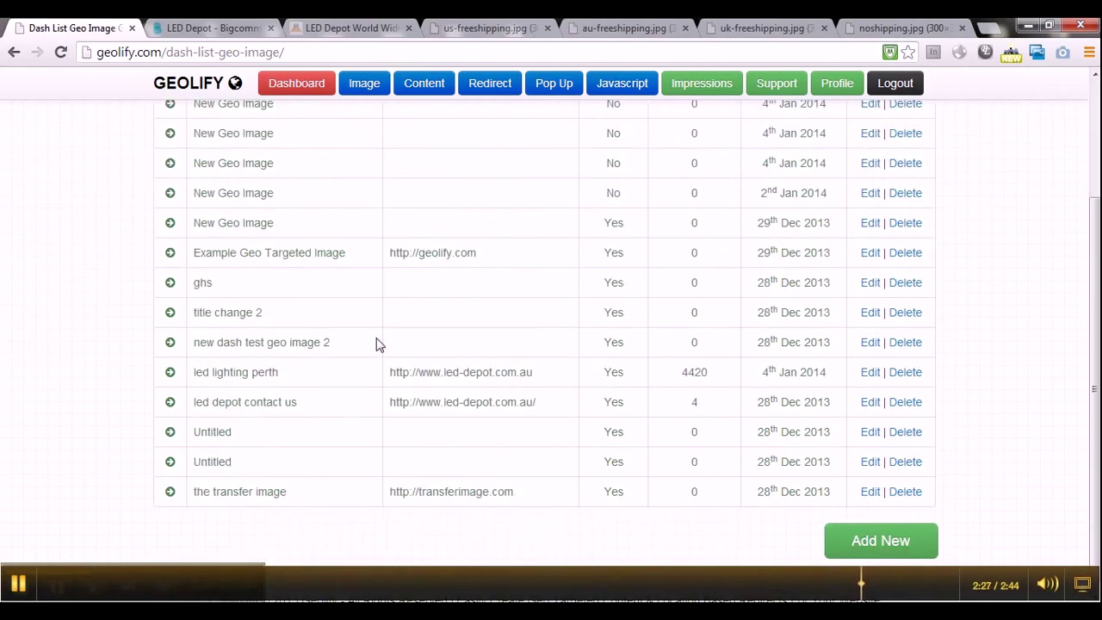
scroll(382, 345, "down", 1)
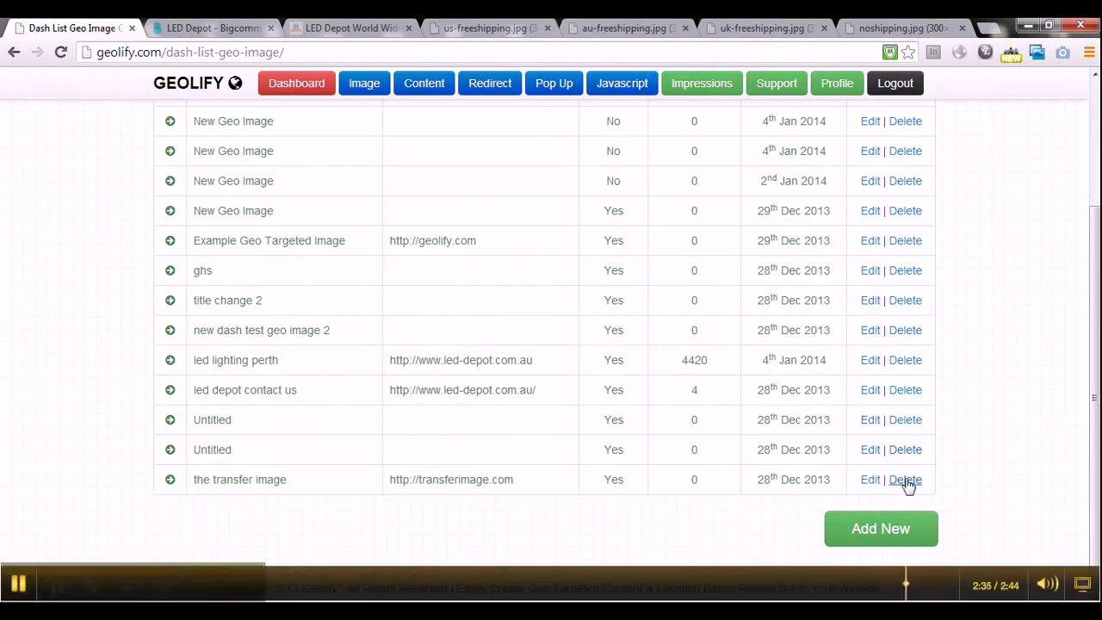
left_click(910, 527)
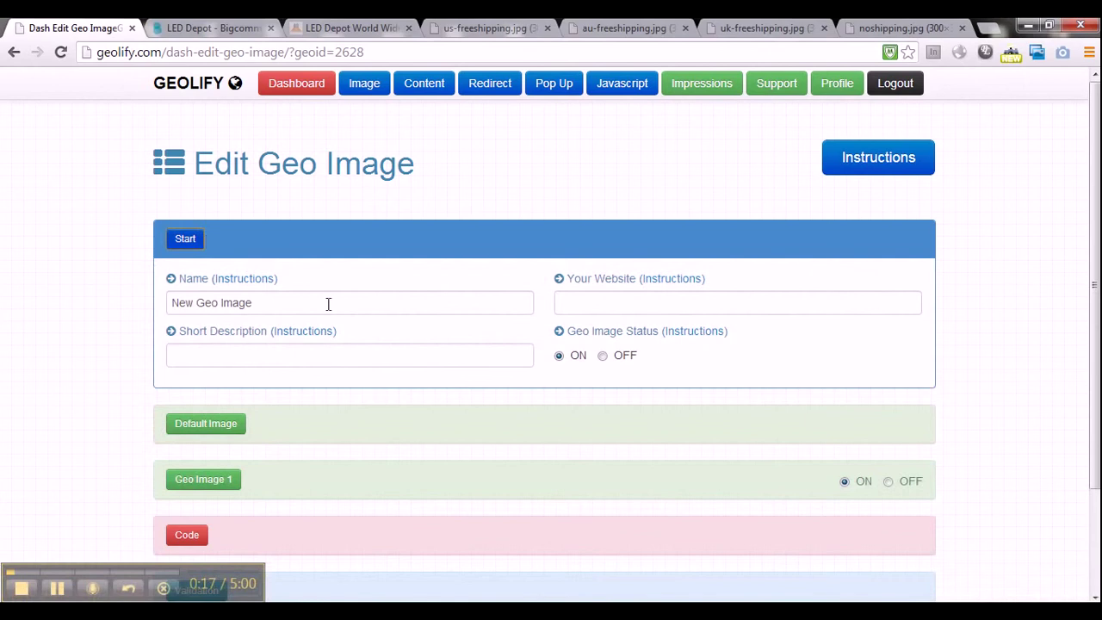
- Name the geo image "world wide shipping banner" and enter the short description "world wide shipping banner description"
left_click_drag(337, 308, 158, 311)
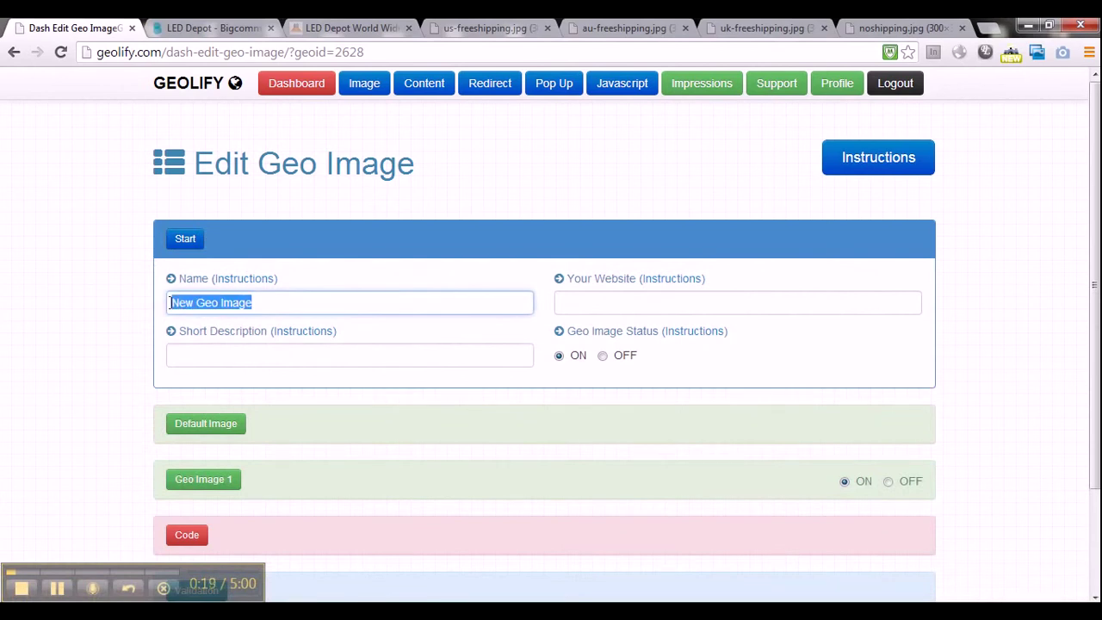
type("wo")
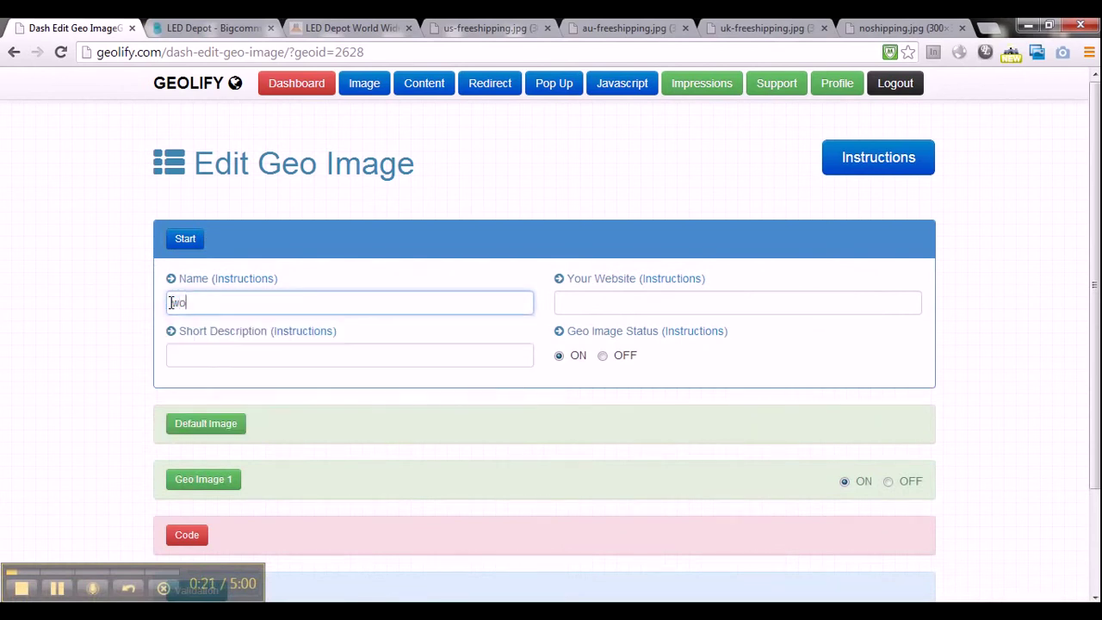
type("rld wide shipping banner")
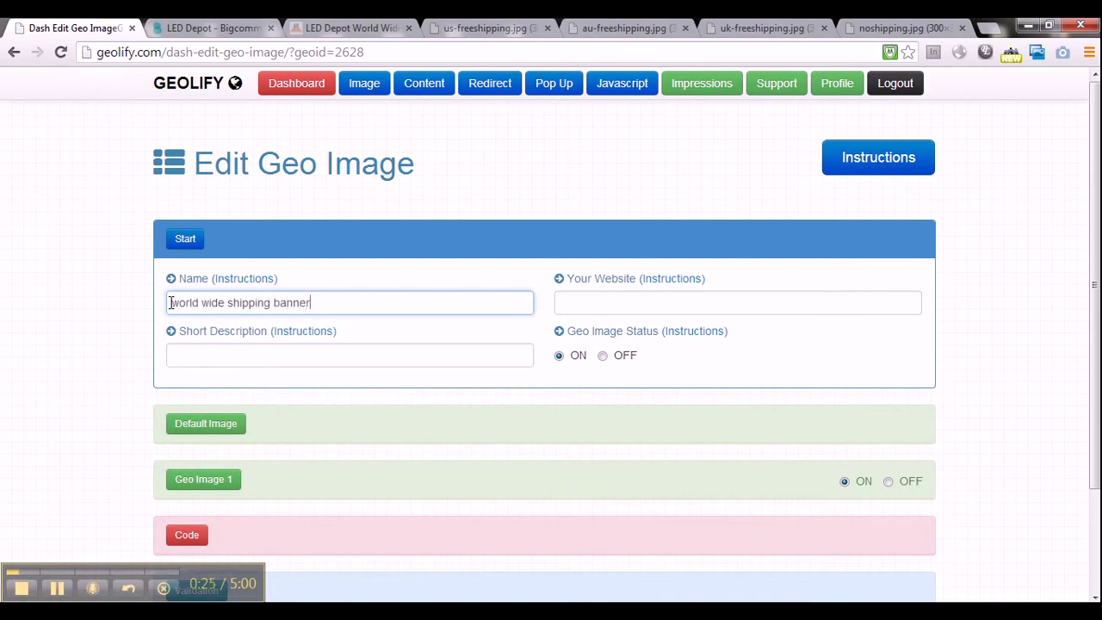
left_click(243, 354)
type("world w")
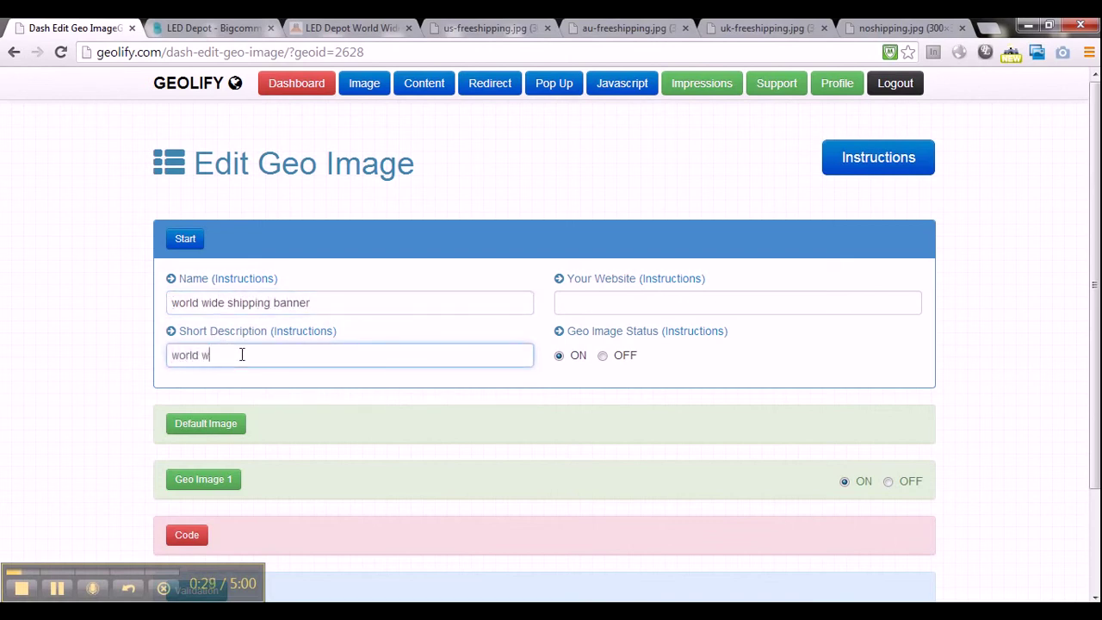
type("ide shipping banner description")
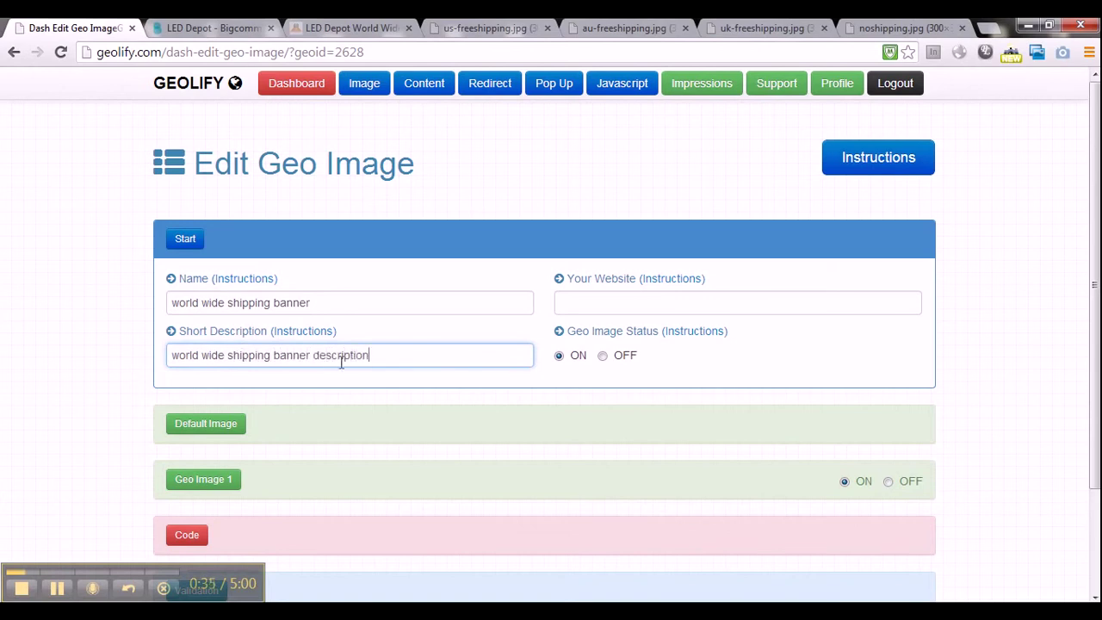
left_click(586, 306)
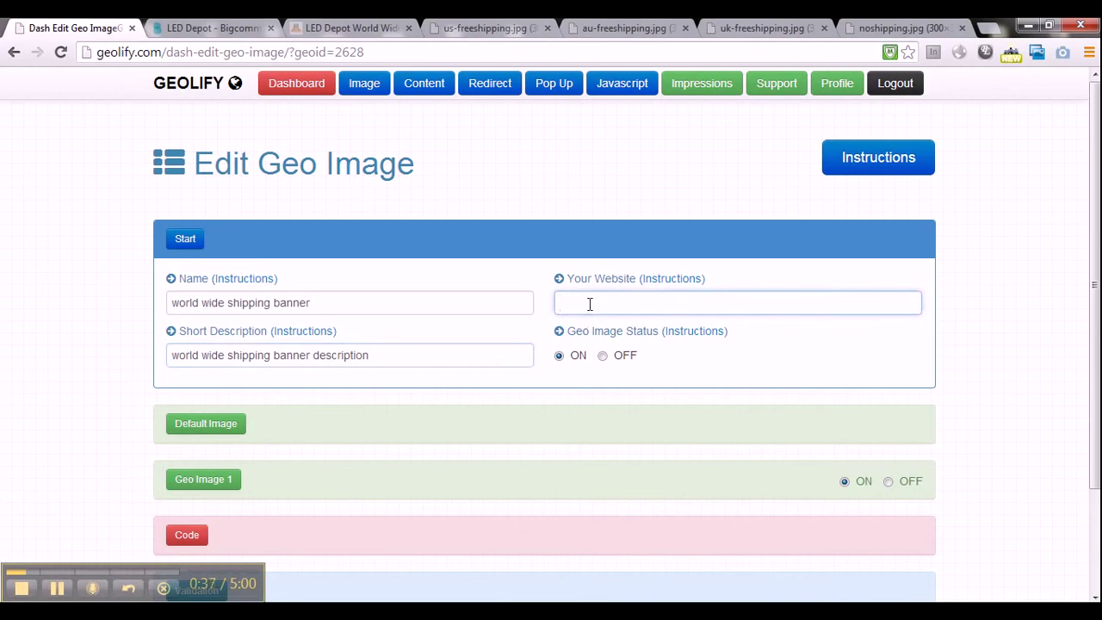
type("http://")
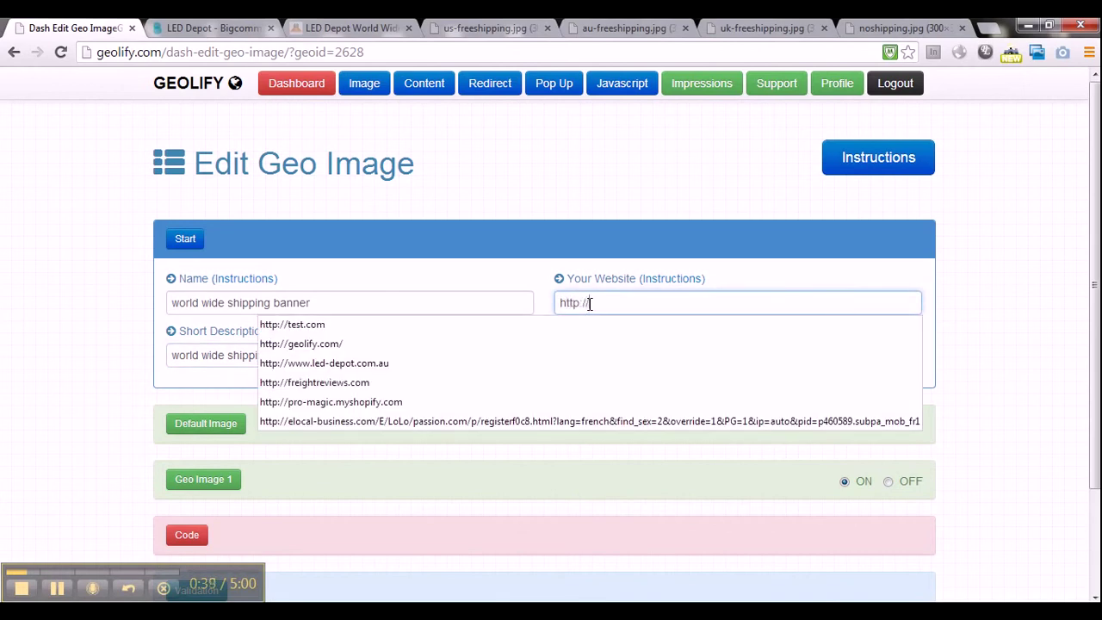
type("led-depot.com au")
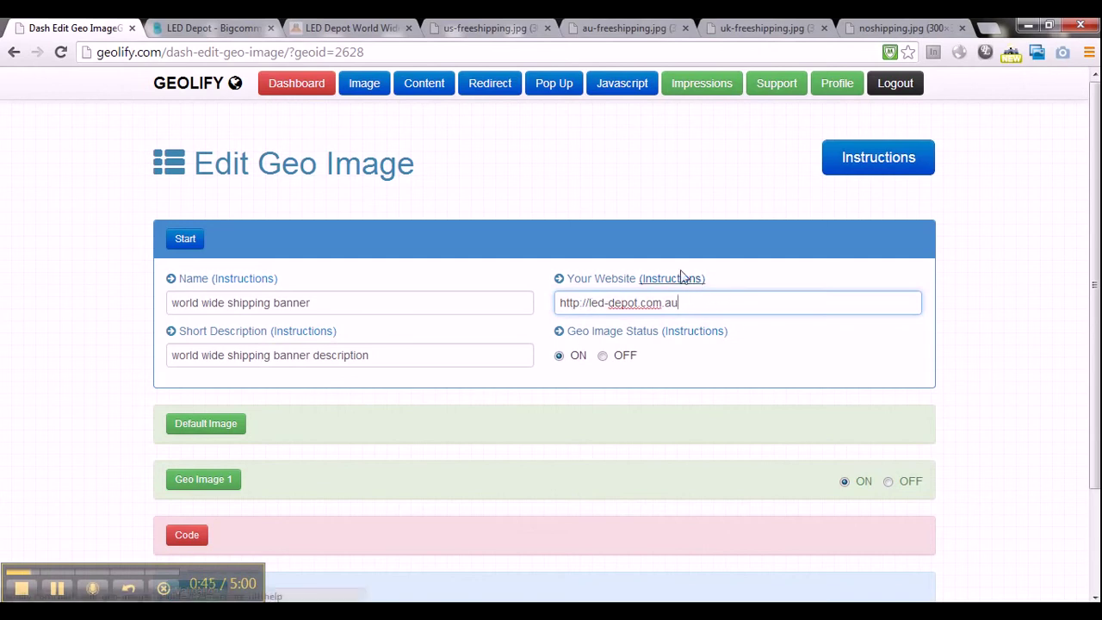
left_click(375, 31)
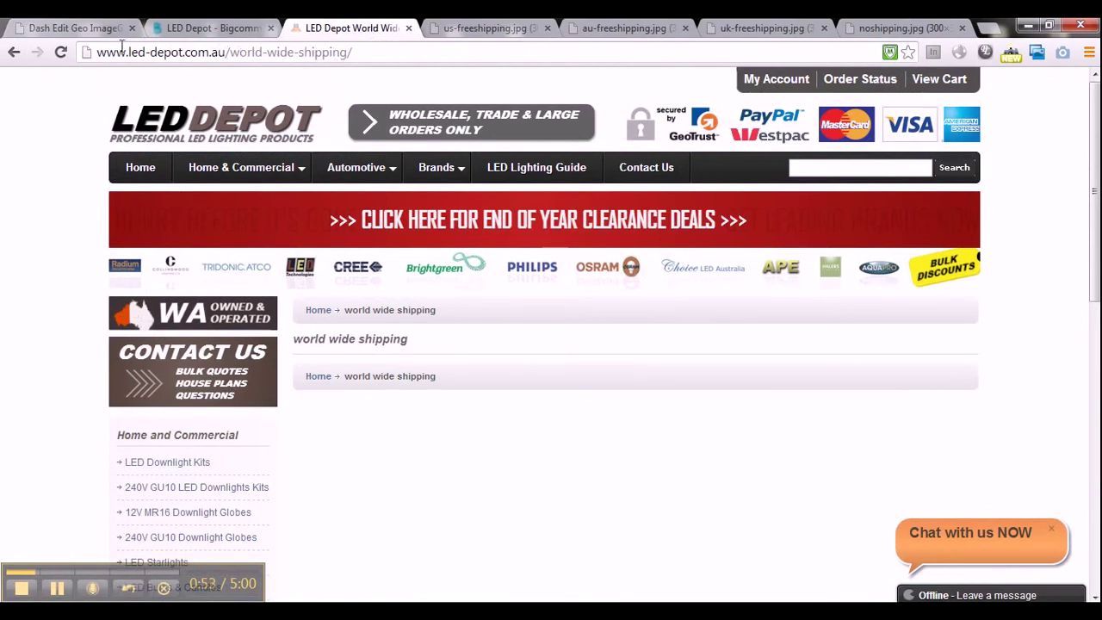
left_click(101, 29)
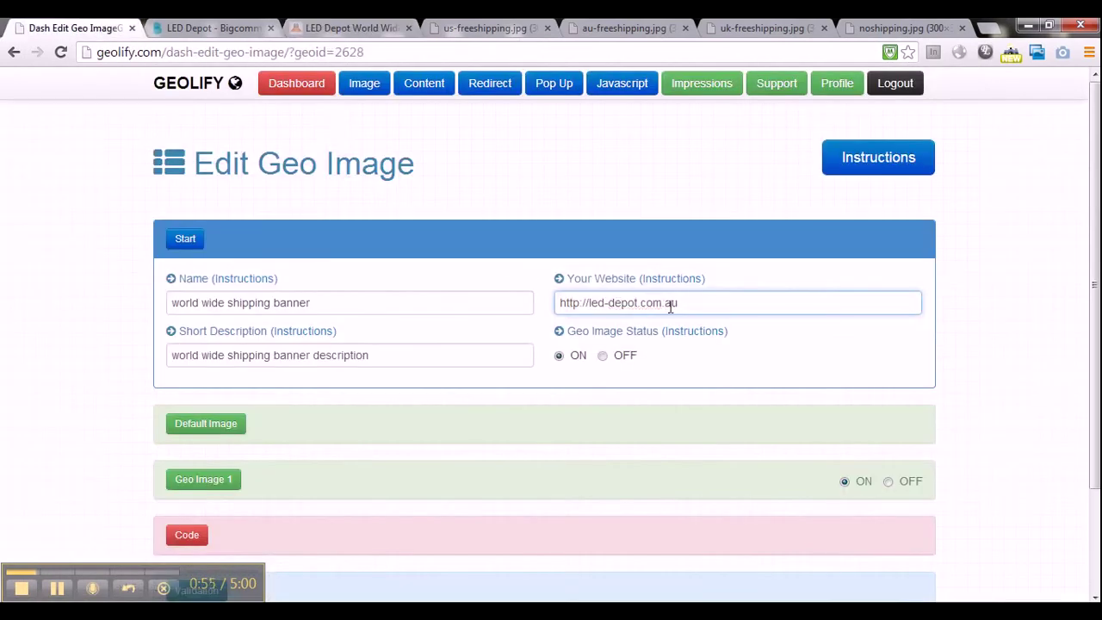
left_click_drag(684, 303, 555, 308)
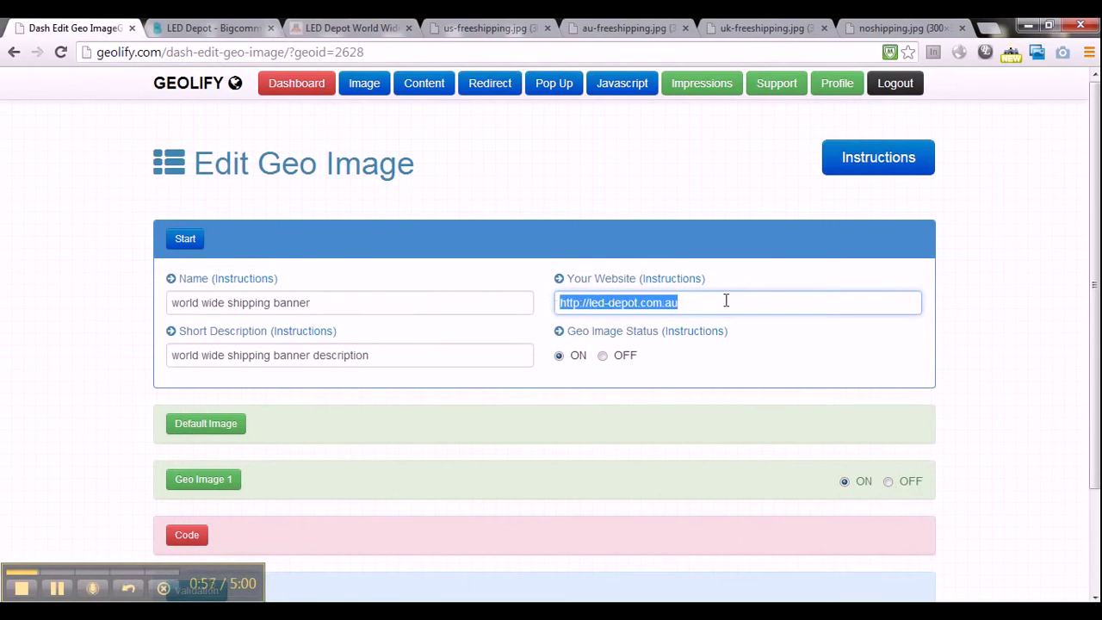
scroll(732, 300, "down", 1)
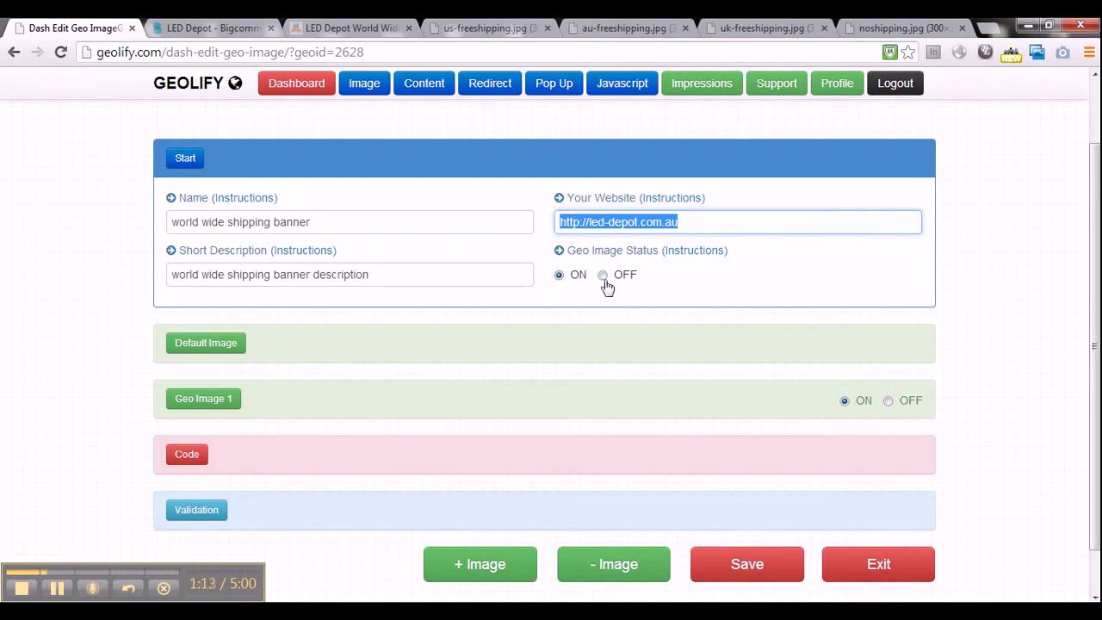
left_click(697, 297)
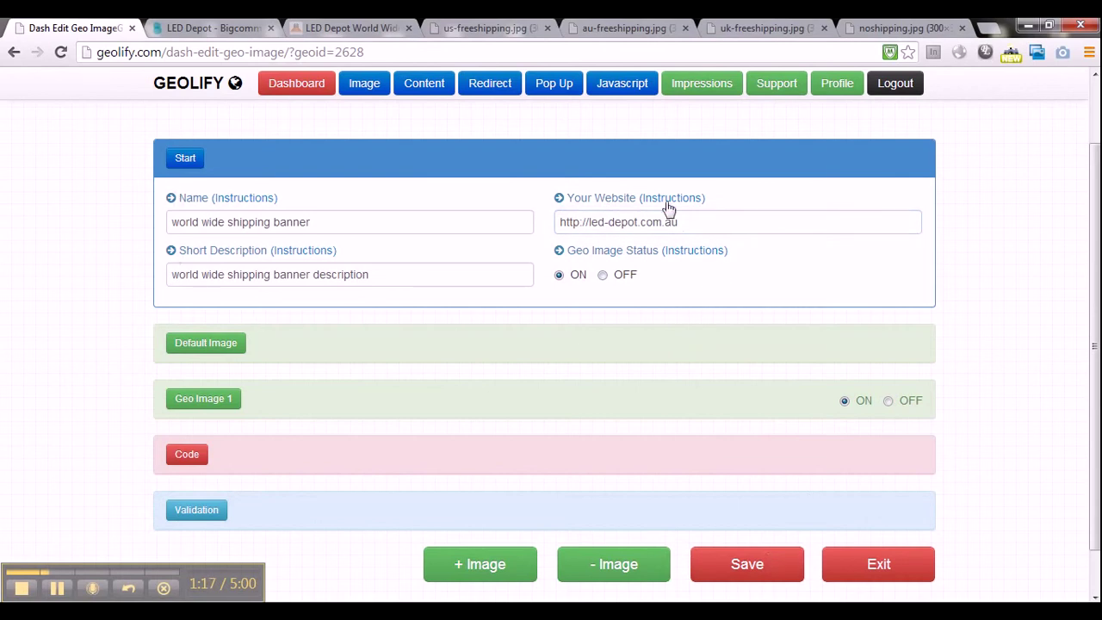
- Save the geo image and expand its Start section again to review the entered details
left_click(719, 573)
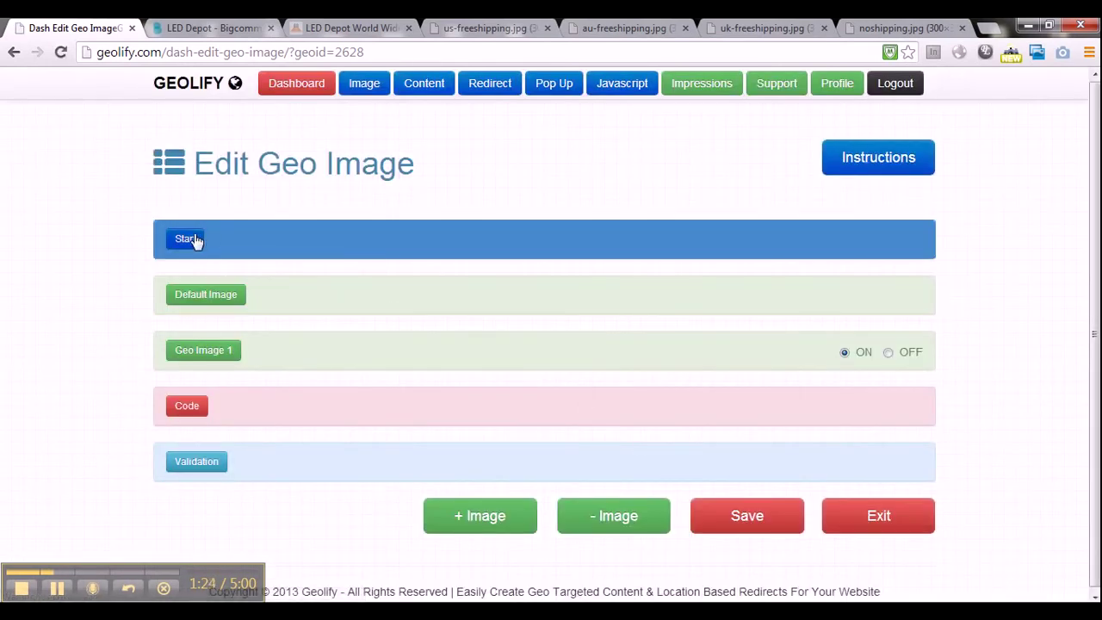
left_click(191, 239)
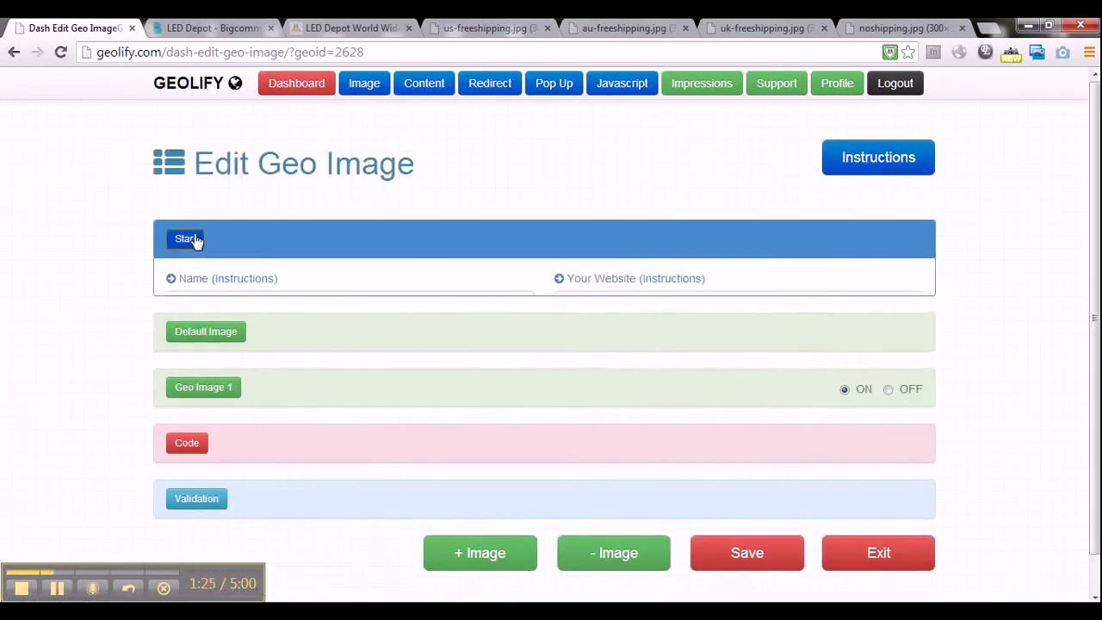
scroll(648, 370, "down", 1)
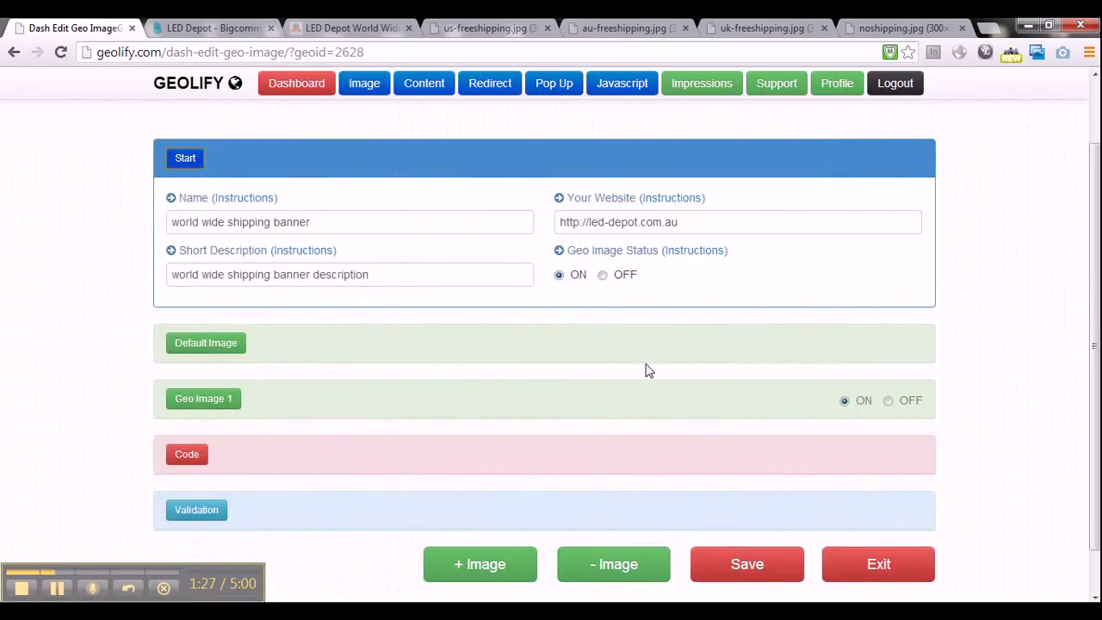
scroll(647, 370, "down", 1)
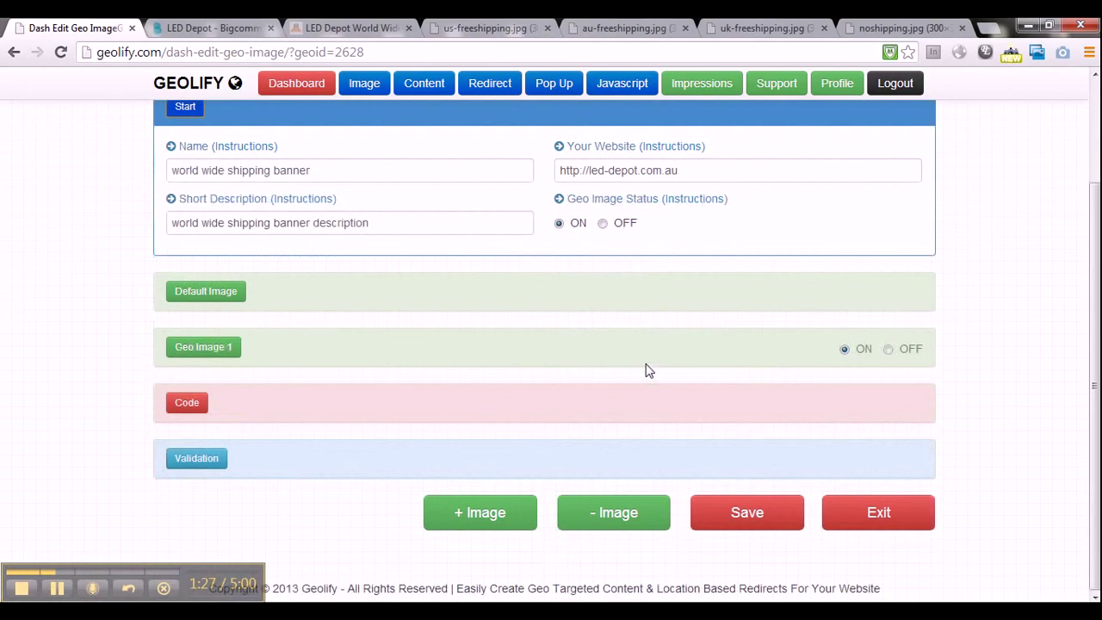
- Set the default image's URL to the web address of the open noshipping.jpg picture
left_click(226, 305)
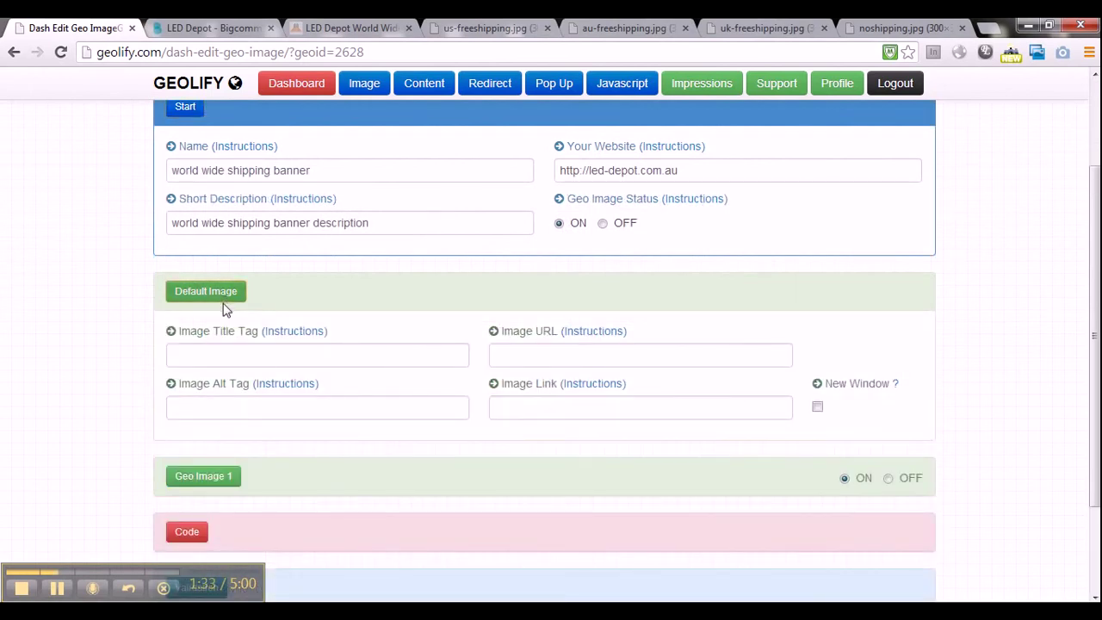
left_click(870, 31)
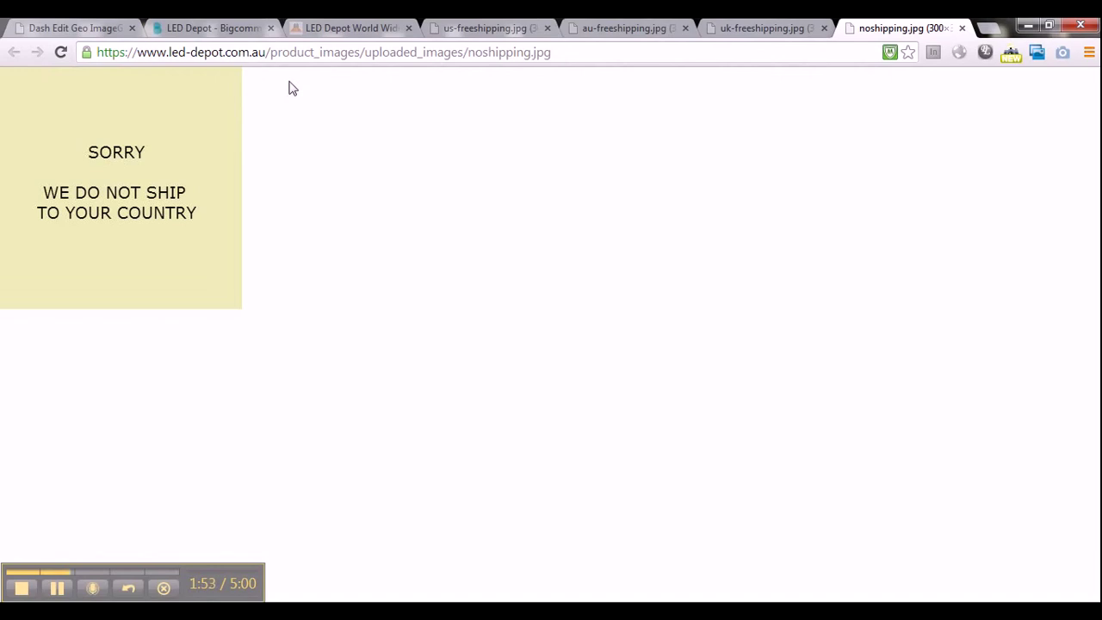
left_click(362, 53)
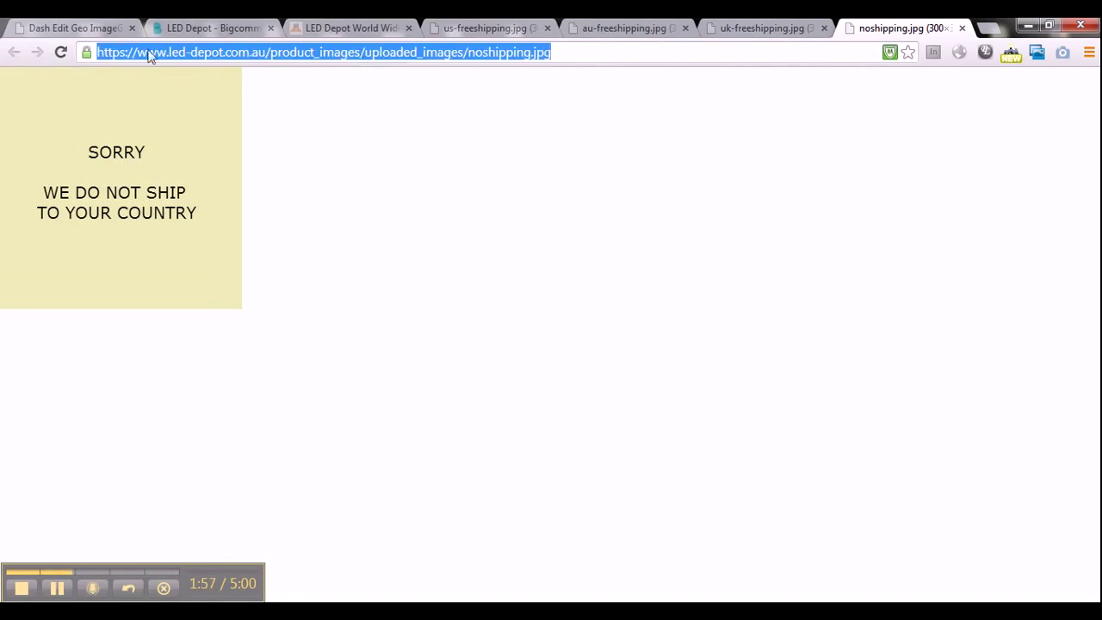
left_click(90, 28)
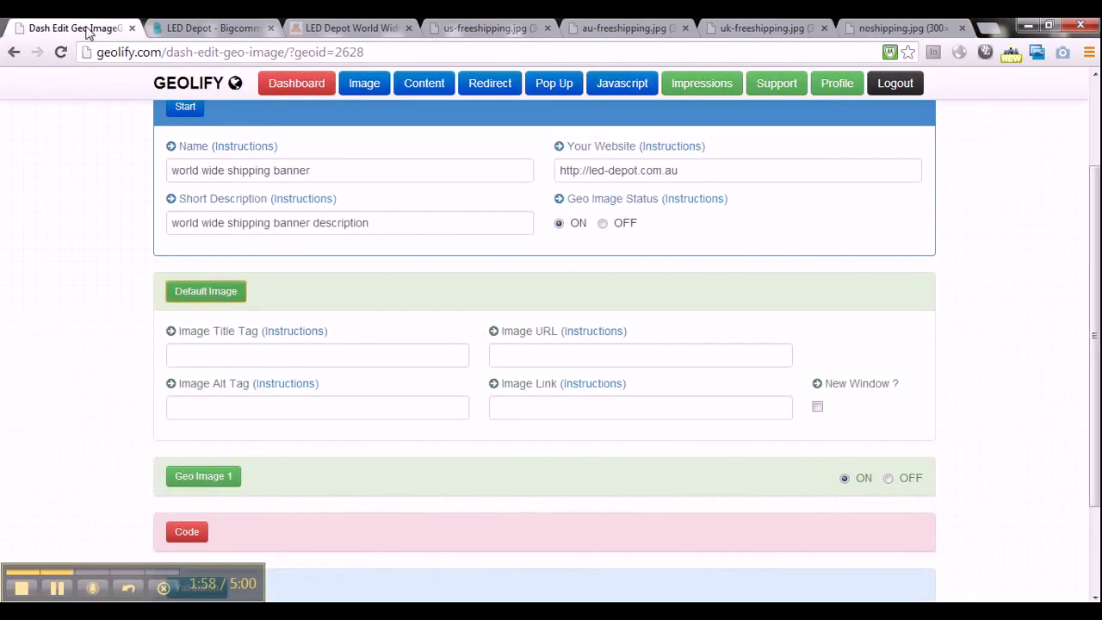
left_click(544, 355)
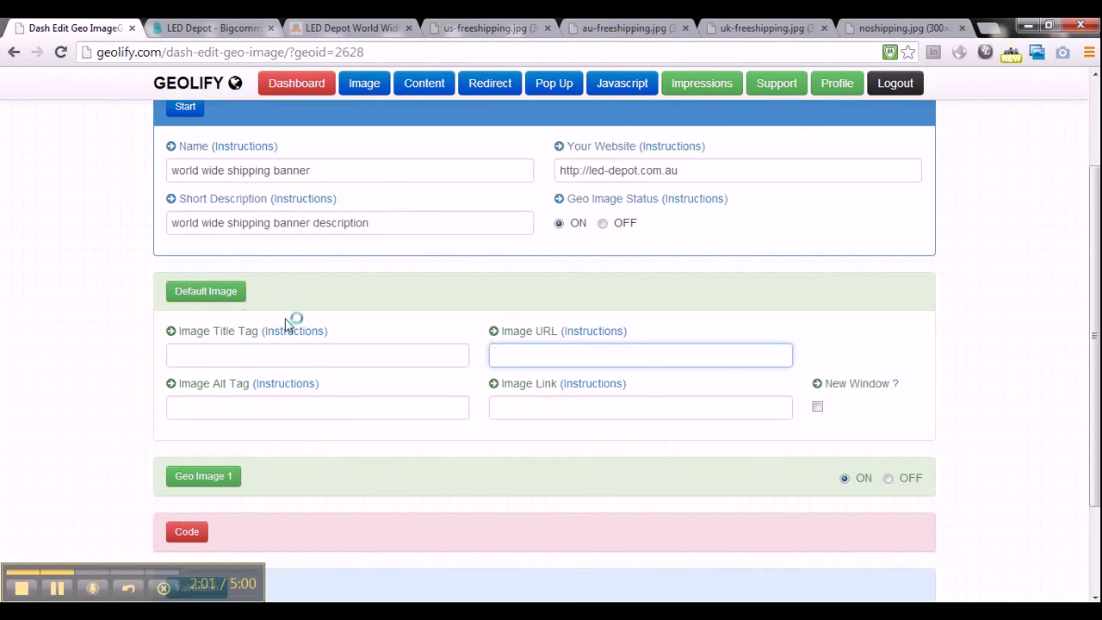
key("ctrl+v")
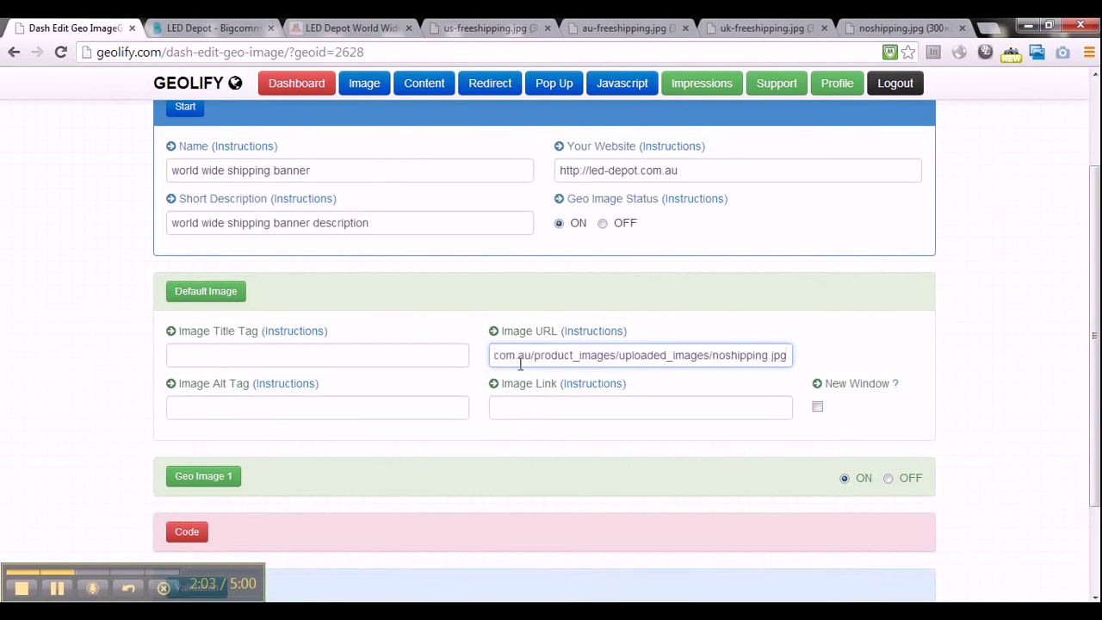
- Give the default image the title tag "sorry no shipping" and the alt tag "sorry no shipping to your country"
left_click(399, 360)
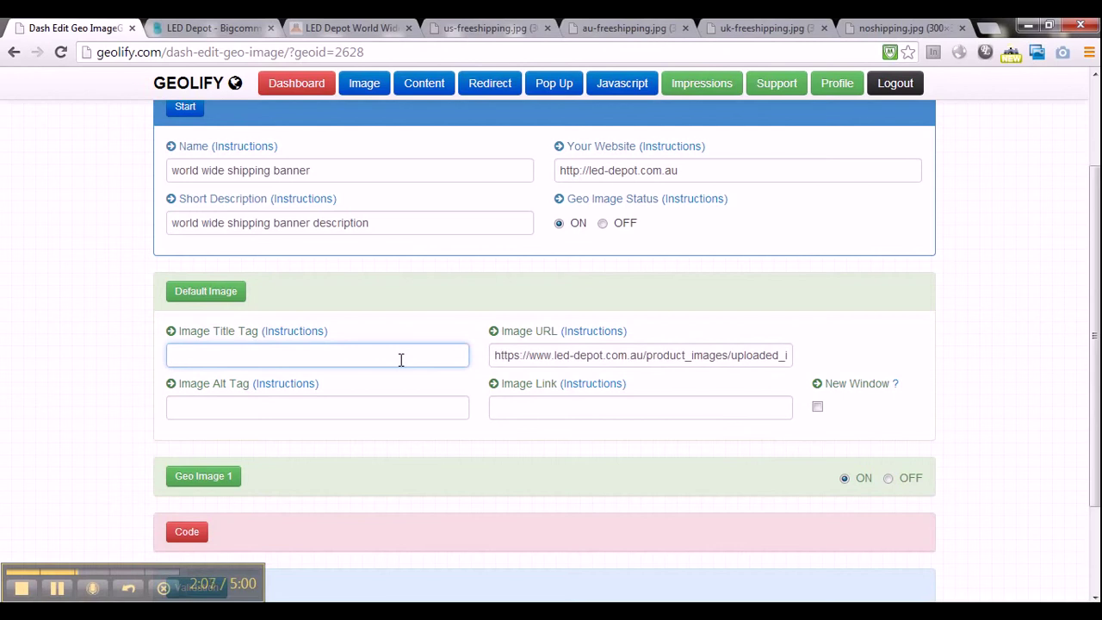
type("sorry no si")
type("ipping")
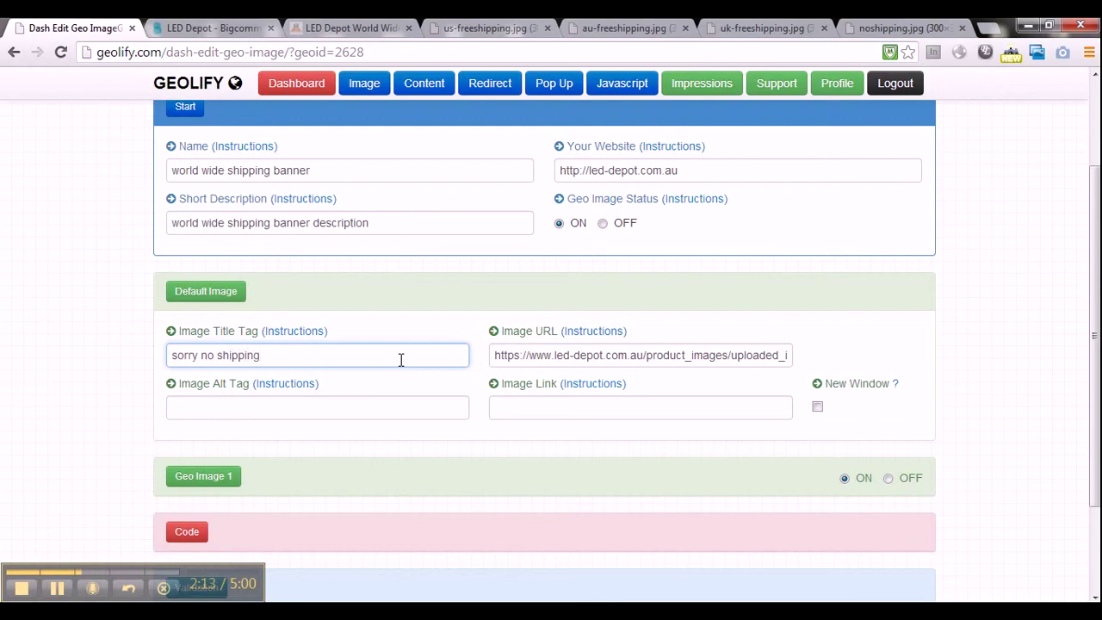
left_click(403, 401)
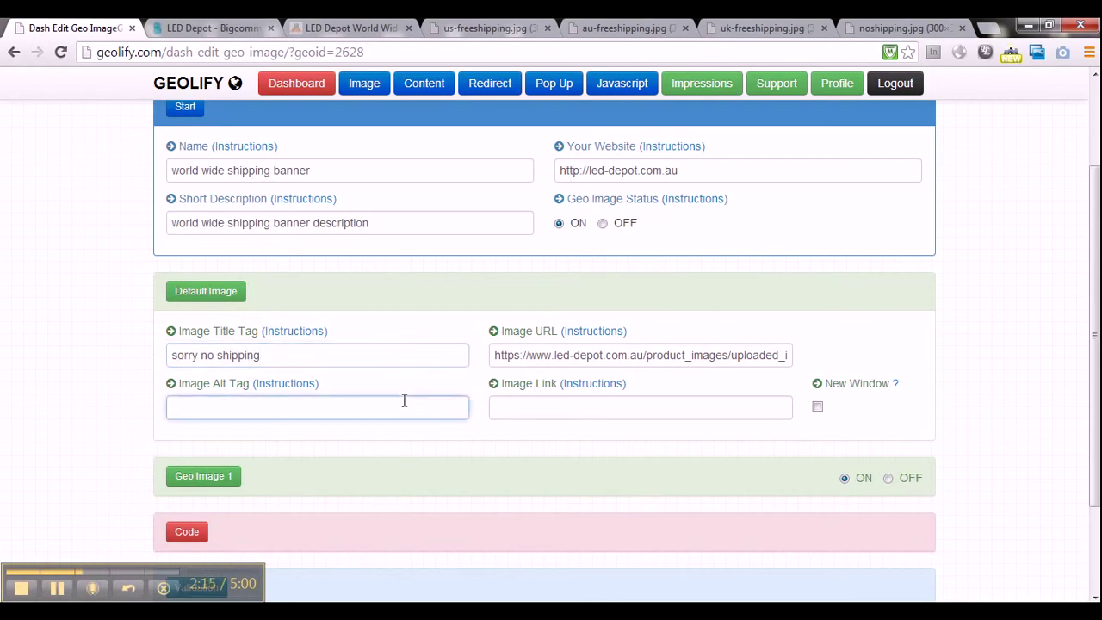
type("sorry no shipping to your c")
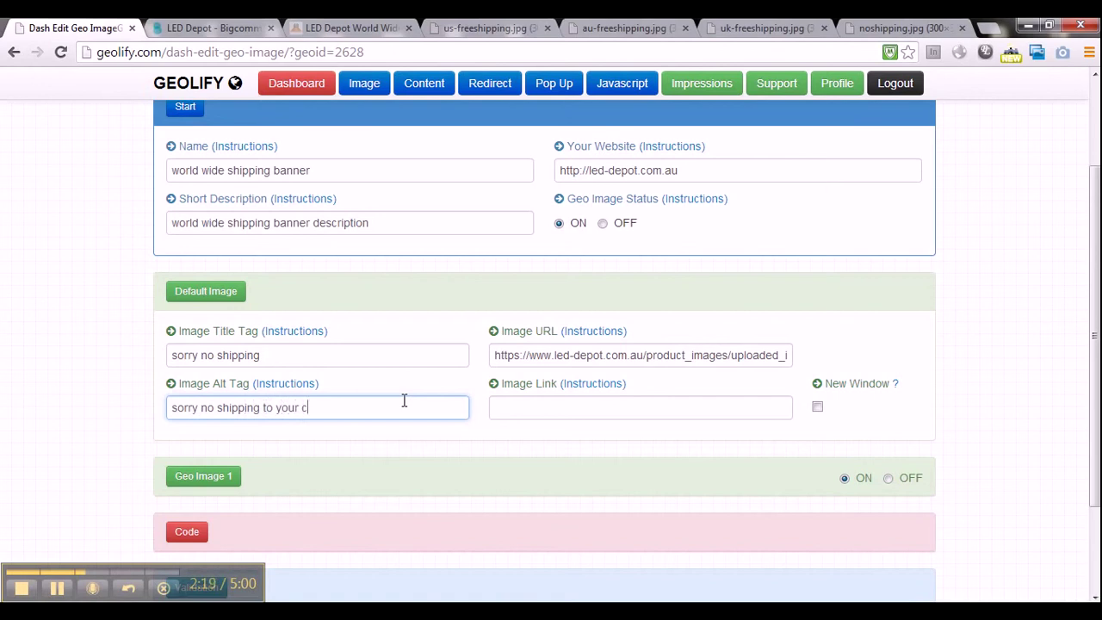
type("ountry")
- Leave the default image's link empty and save the geo image
left_click(528, 406)
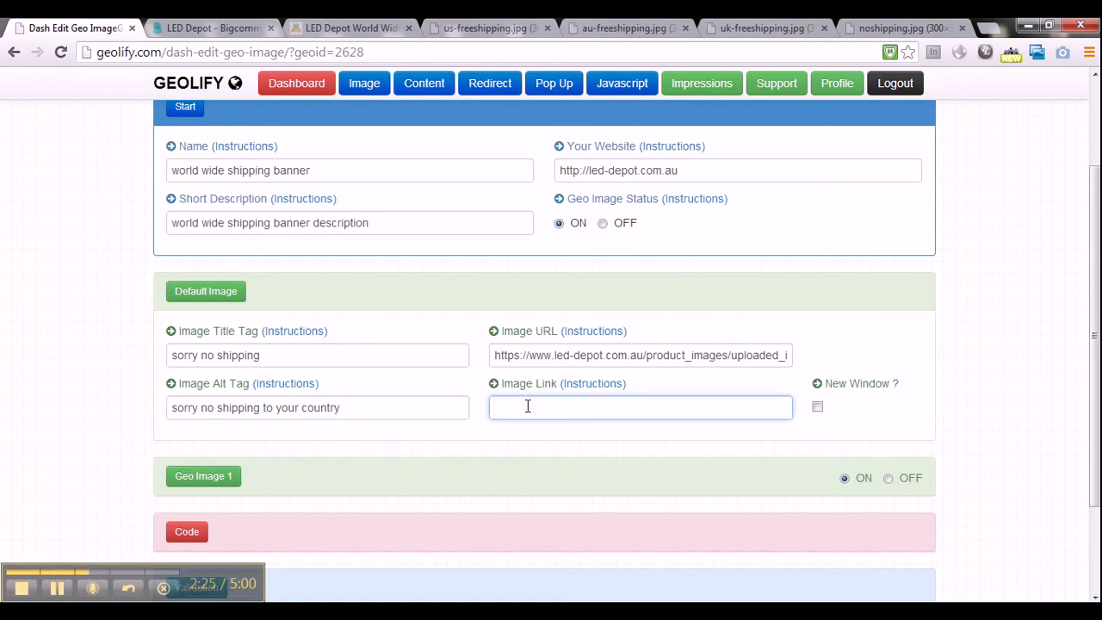
scroll(526, 406, "down", 2)
scroll(527, 411, "down", 1)
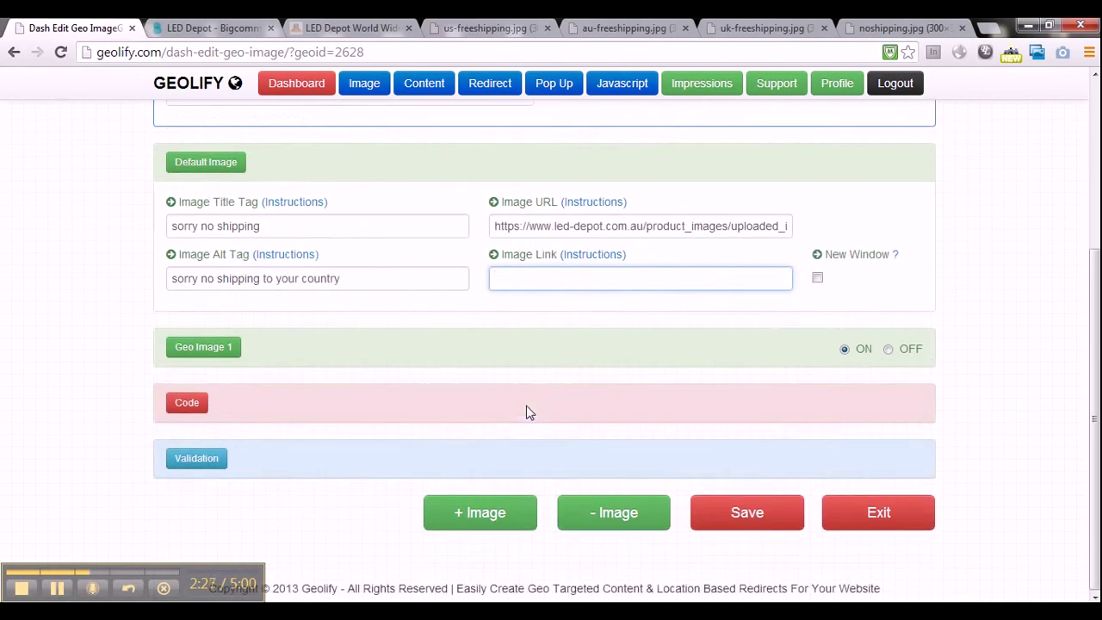
left_click(772, 514)
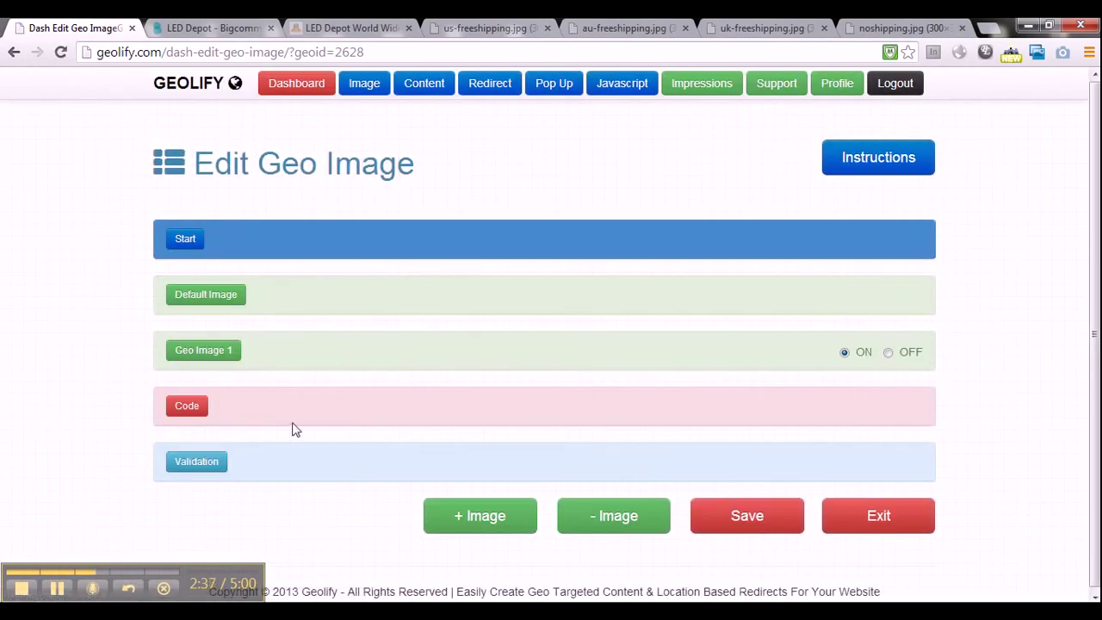
- Expand Geo Image 1 and set its image URL to the web address of the open us-freeshipping.jpg picture
left_click(206, 352)
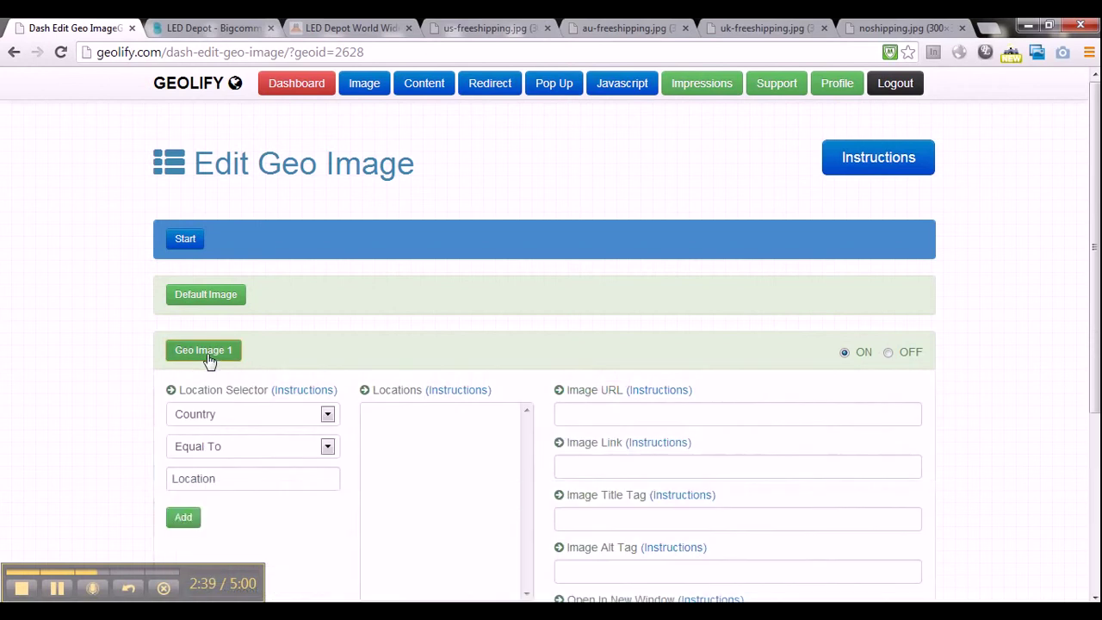
scroll(210, 360, "down", 1)
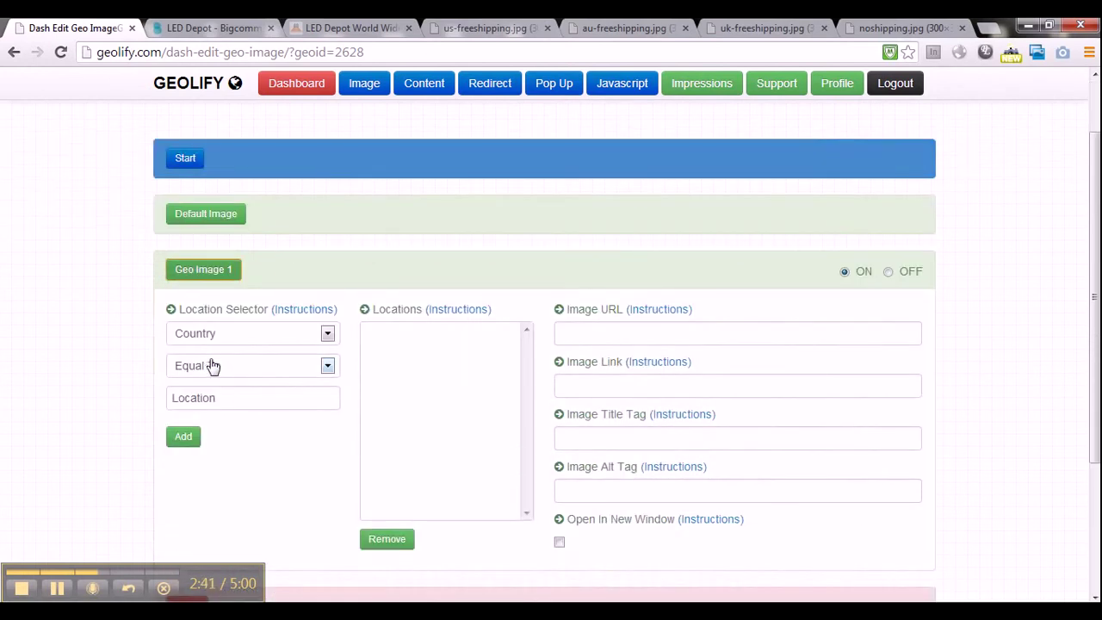
scroll(207, 350, "down", 1)
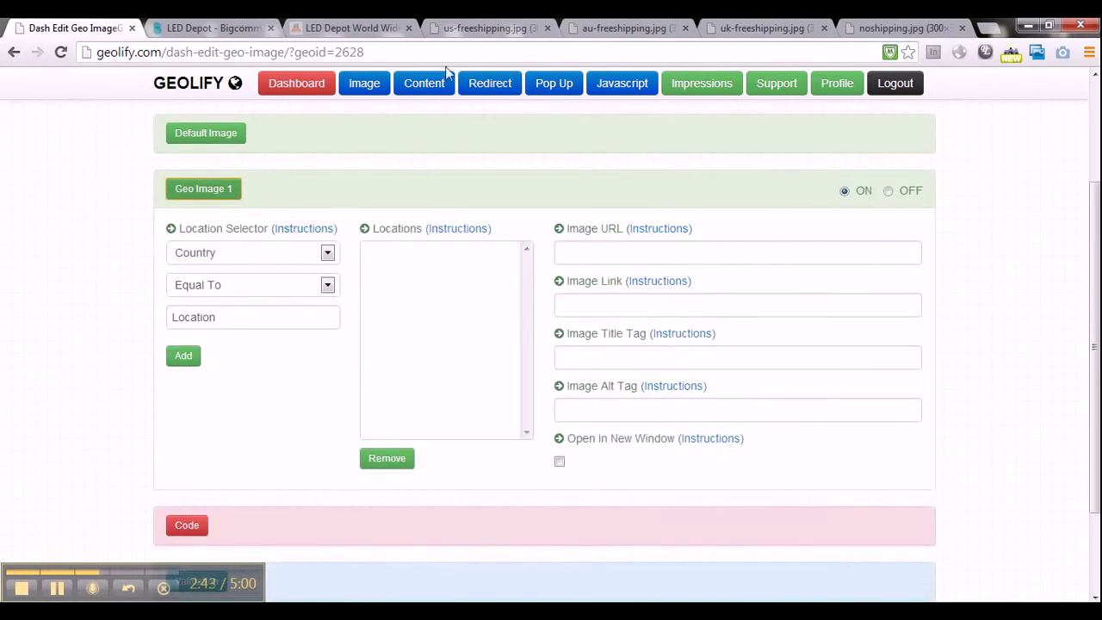
left_click(469, 28)
left_click(473, 55)
key("ctrl+c")
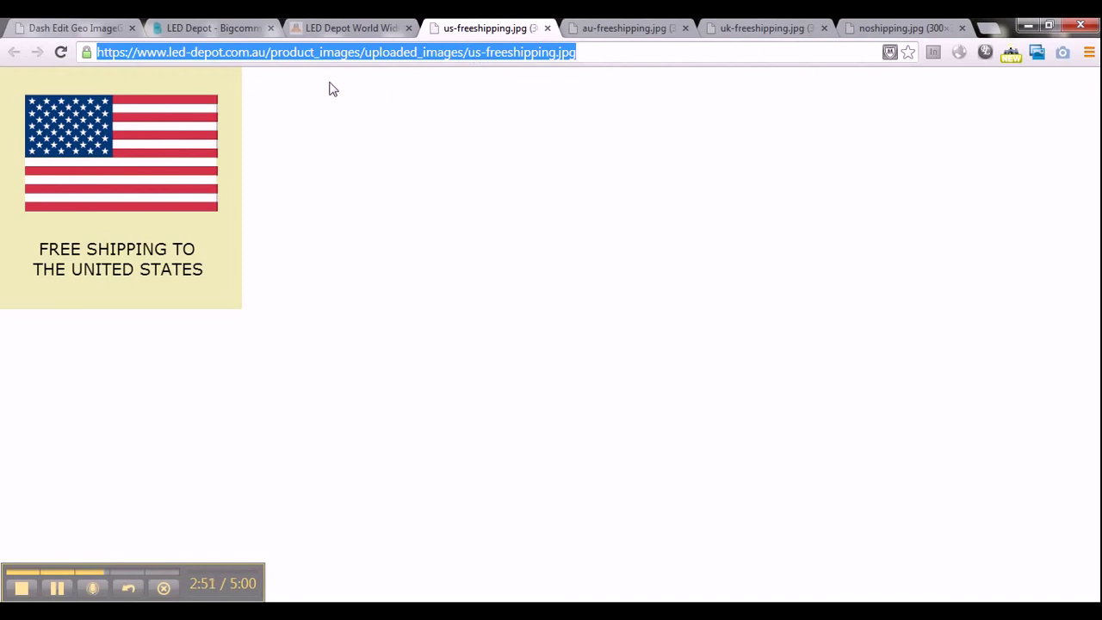
left_click(82, 29)
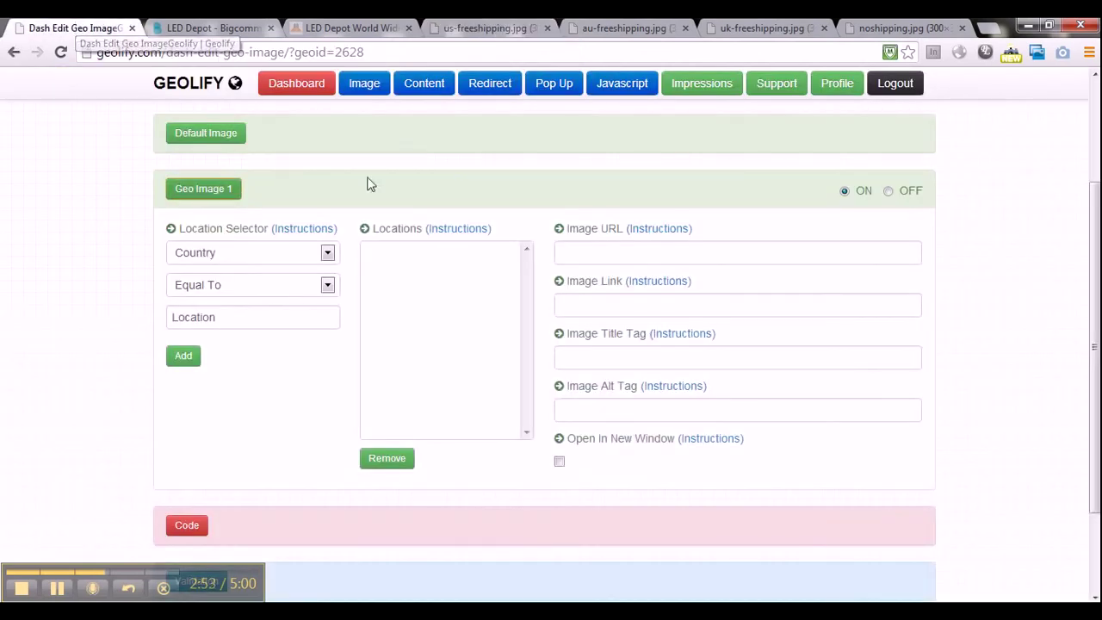
left_click(586, 250)
key("ctrl+v")
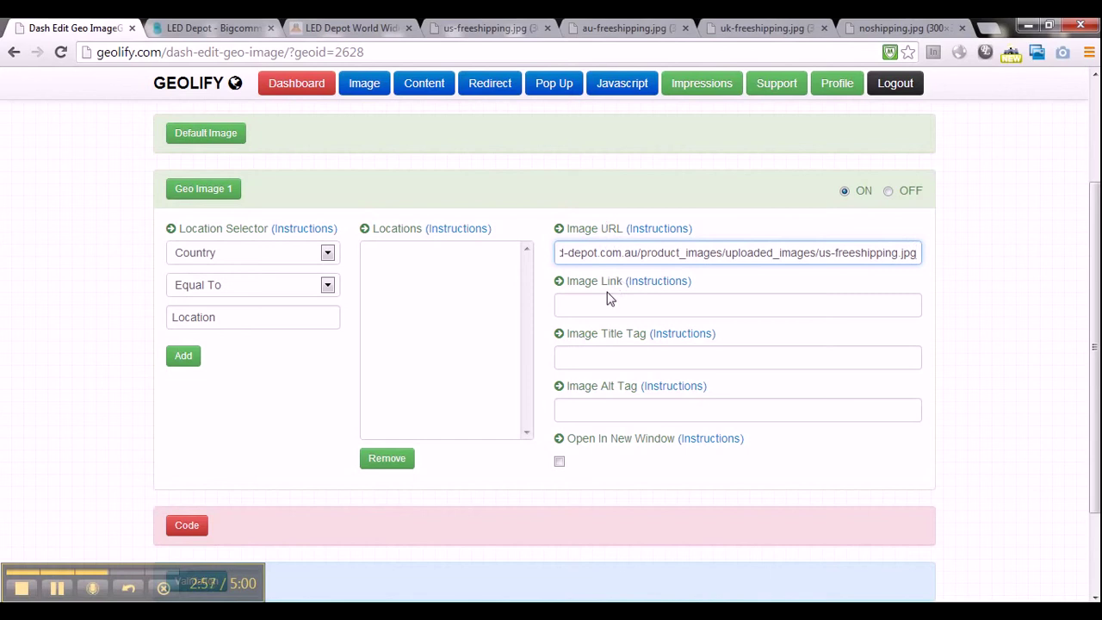
- Give Geo Image 1 the title tag "USA free shipping" and the alt tag "free shipping to all customers from the US"
left_click(609, 359)
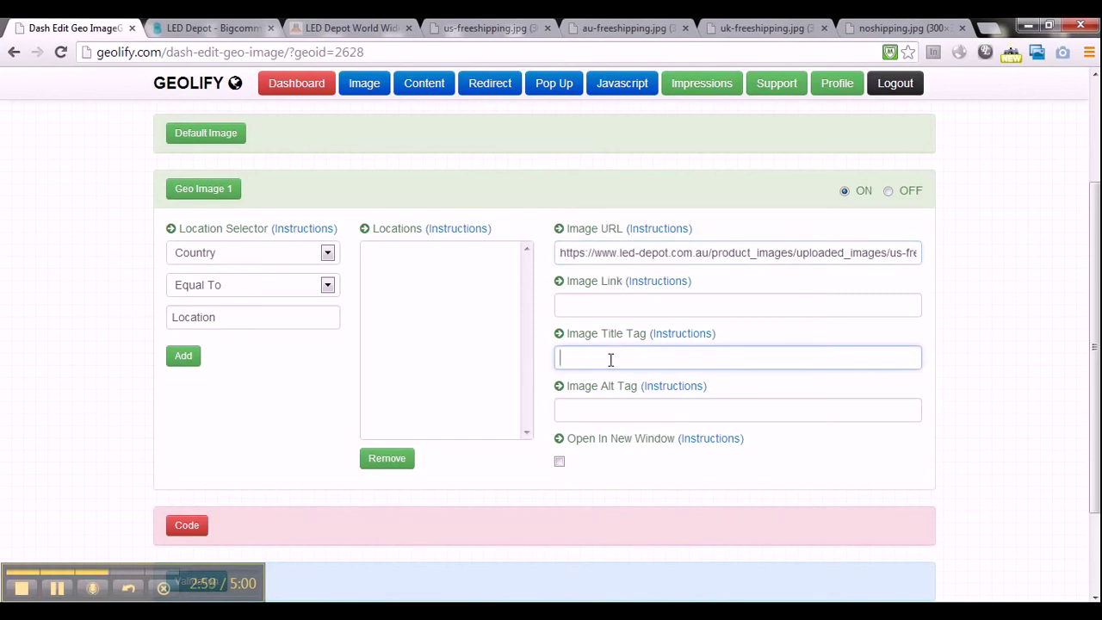
type("USA free shipping")
key("Tab")
key("Tab")
type("free shipping to all")
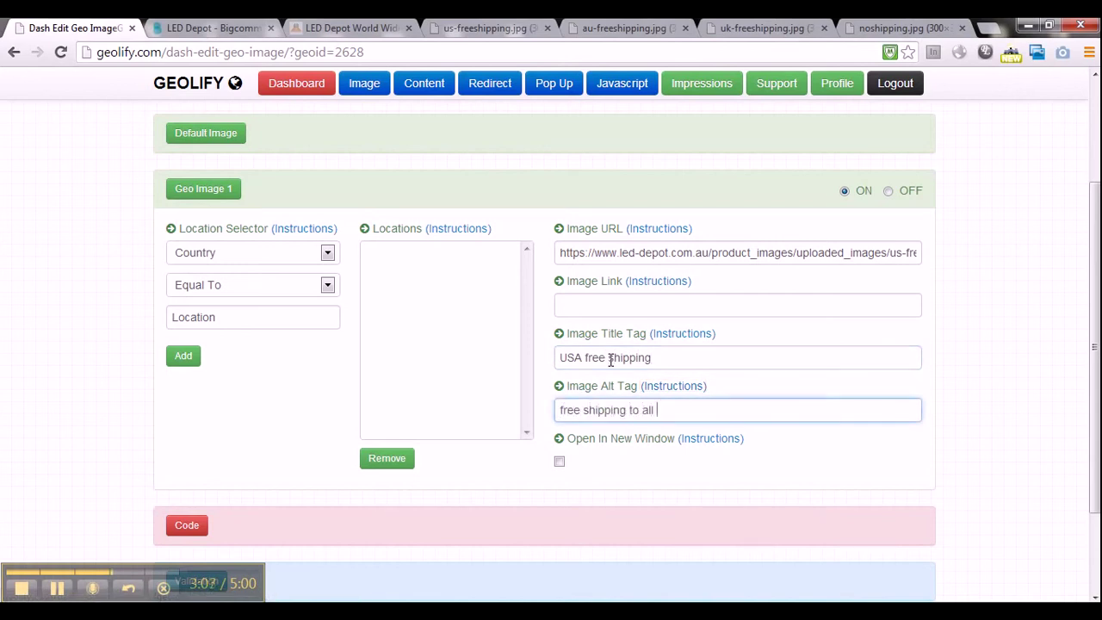
type(" customers from the US")
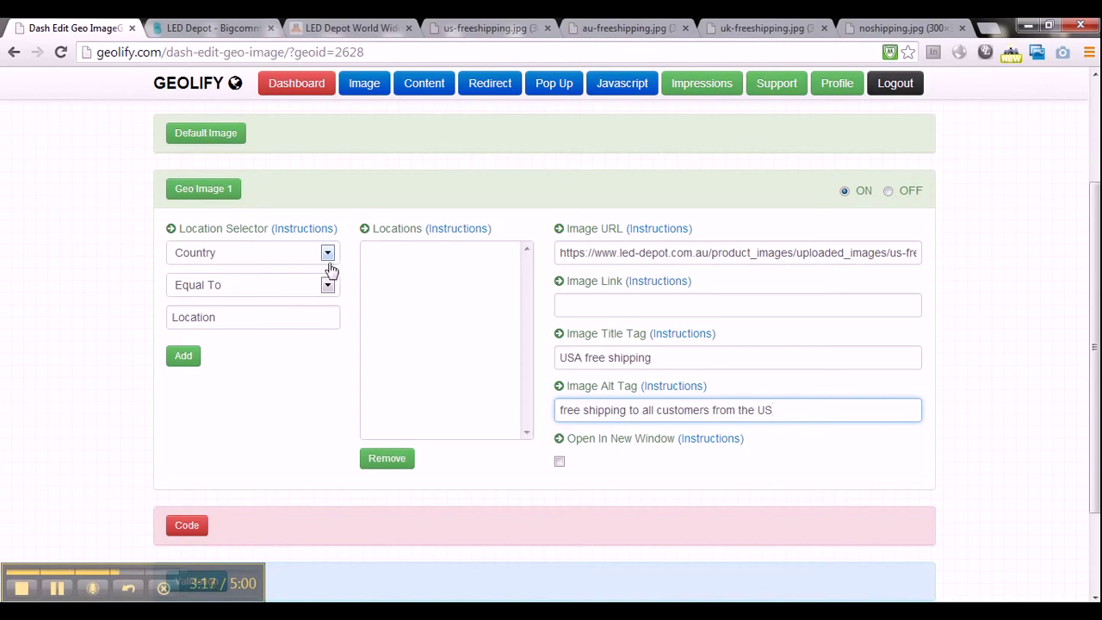
- Add a location rule to Geo Image 1 for Country Equal To United States
left_click(222, 257)
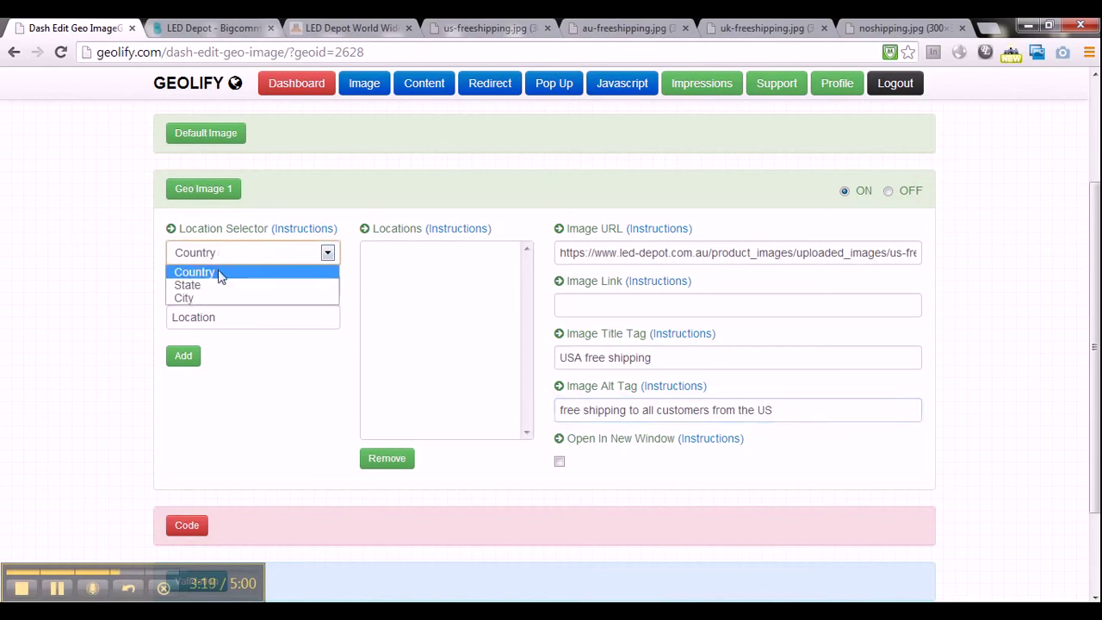
left_click(220, 273)
left_click(216, 319)
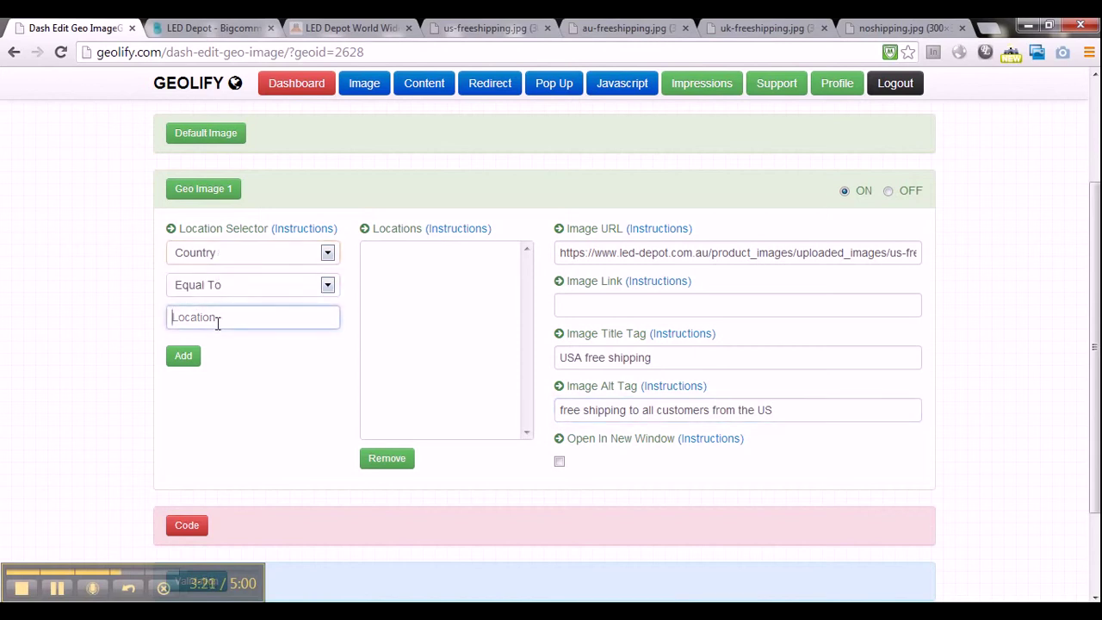
type("United States")
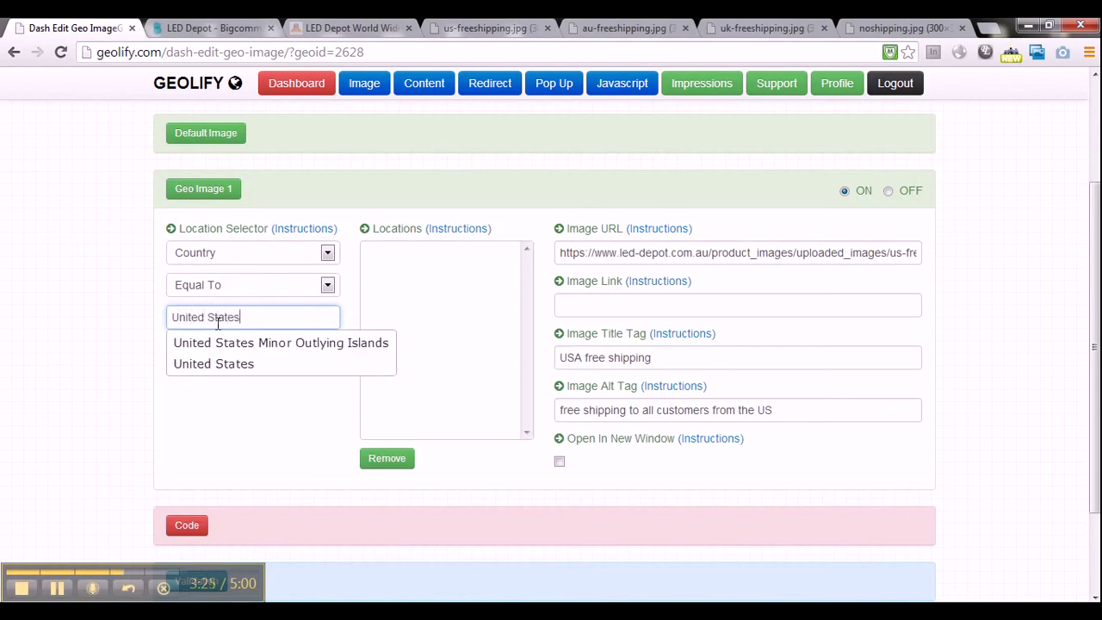
left_click(231, 375)
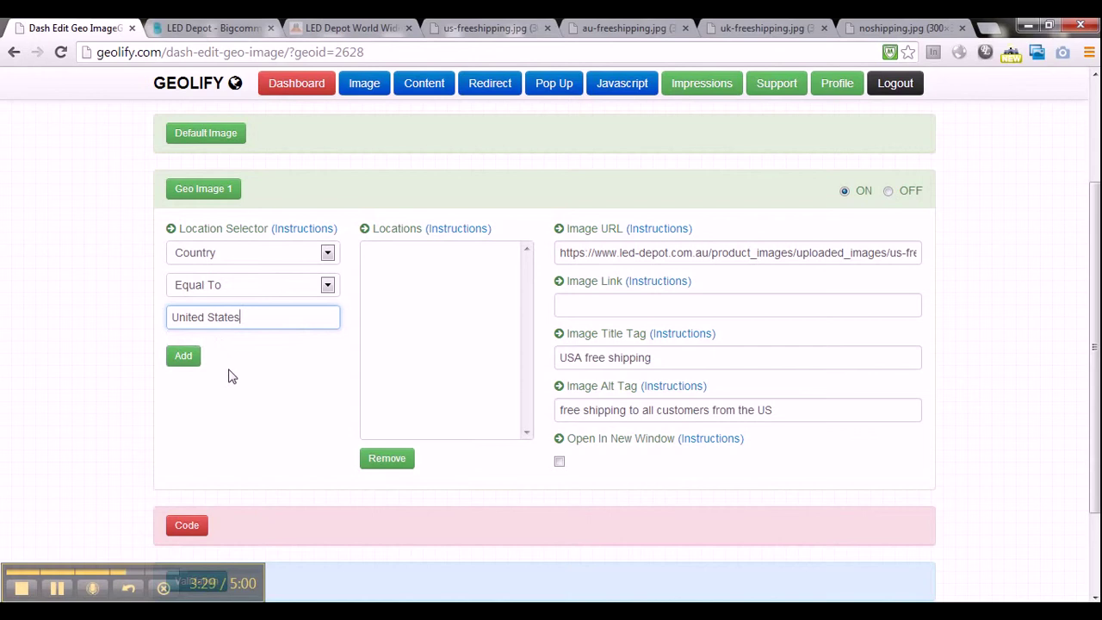
left_click(191, 366)
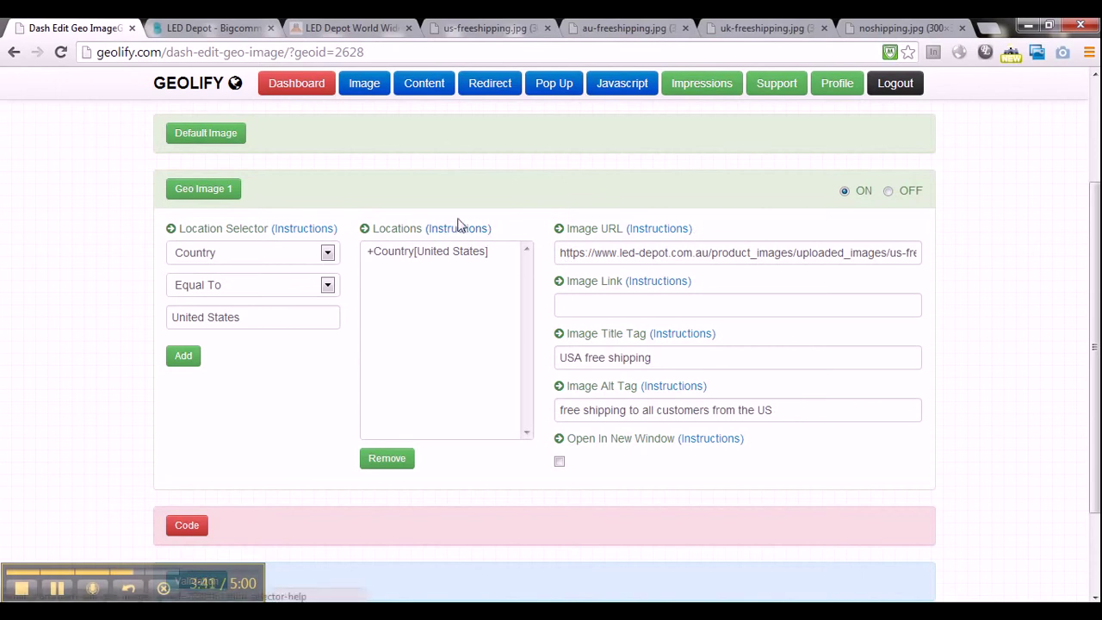
- Save the geo image and expand Geo Image 1 again to review its location and image details
left_click_drag(559, 255, 1003, 261)
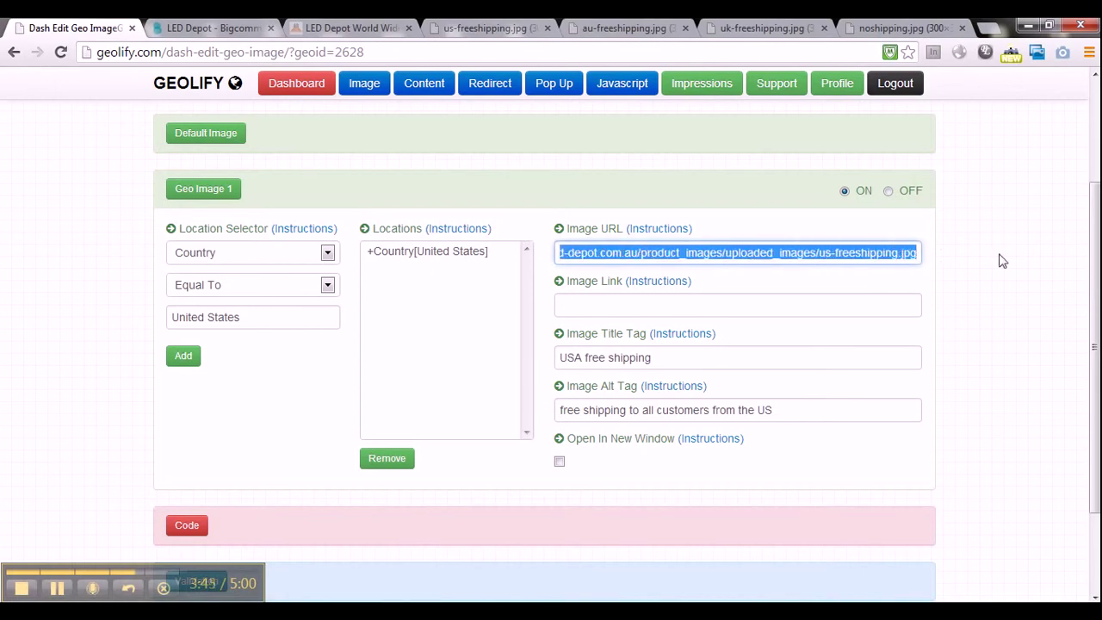
scroll(1000, 261, "down", 3)
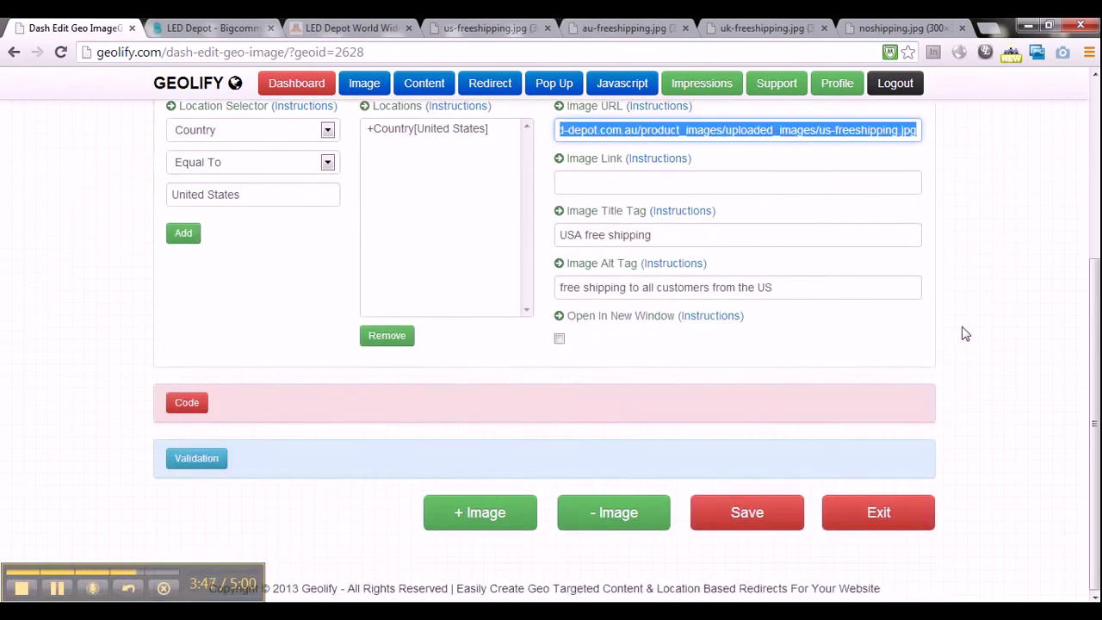
left_click(756, 514)
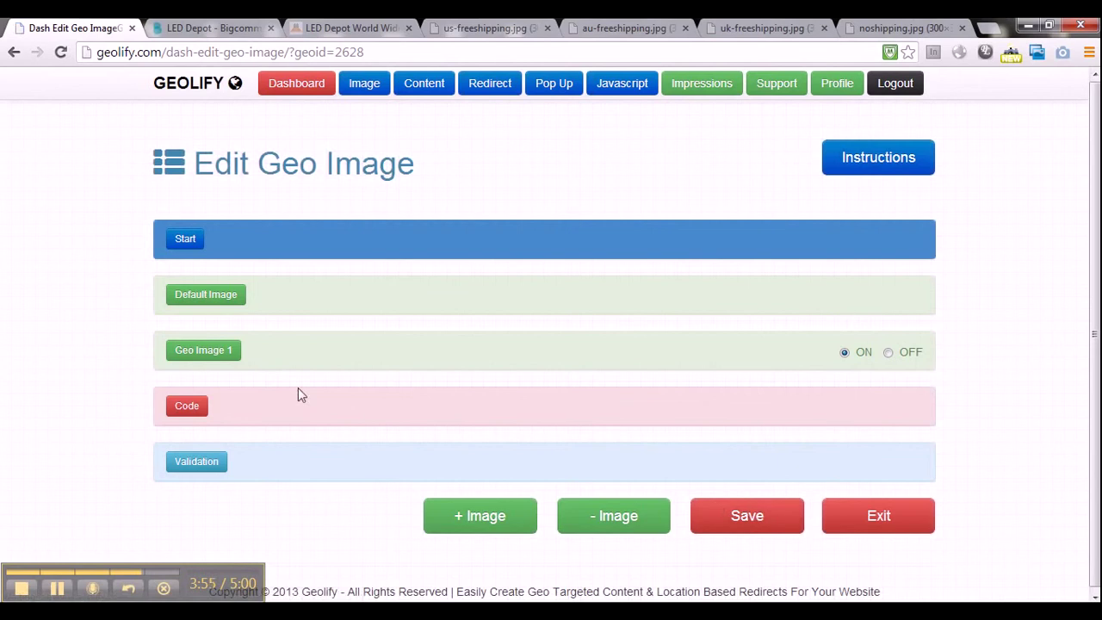
left_click(224, 359)
scroll(224, 358, "down", 1)
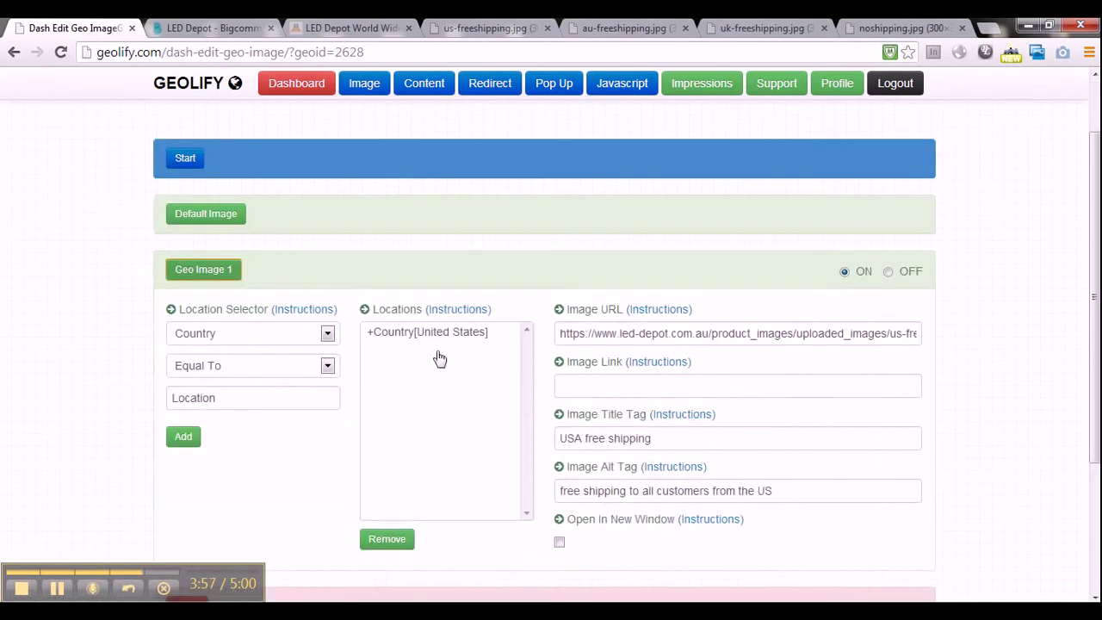
scroll(795, 425, "down", 1)
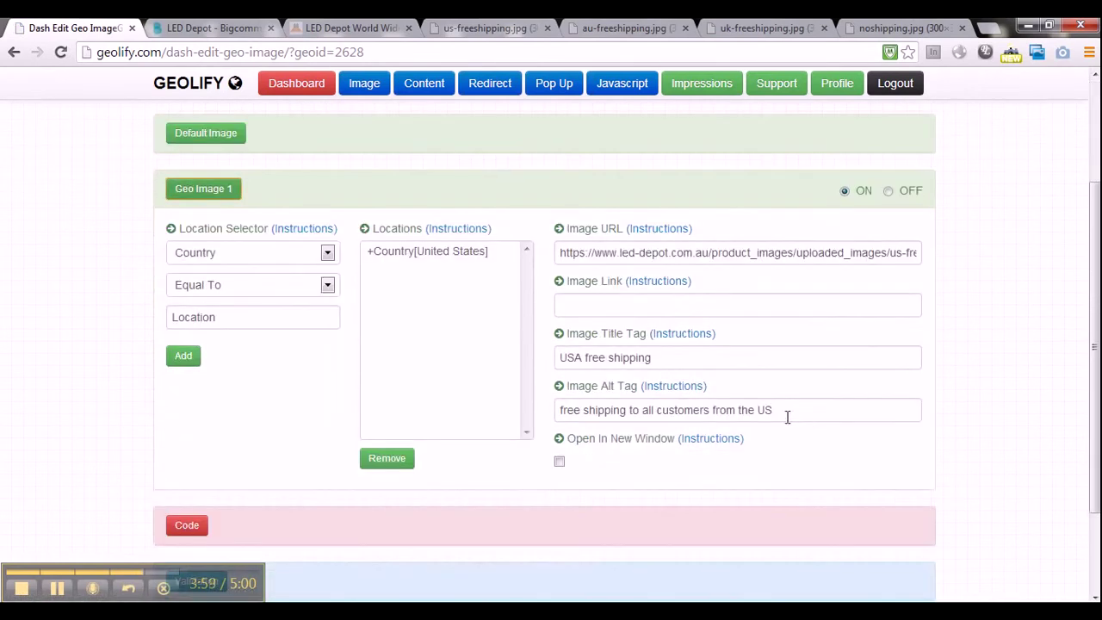
- Collapse Geo Image 1 and add a second location-based image entry to the geo image
left_click(213, 193)
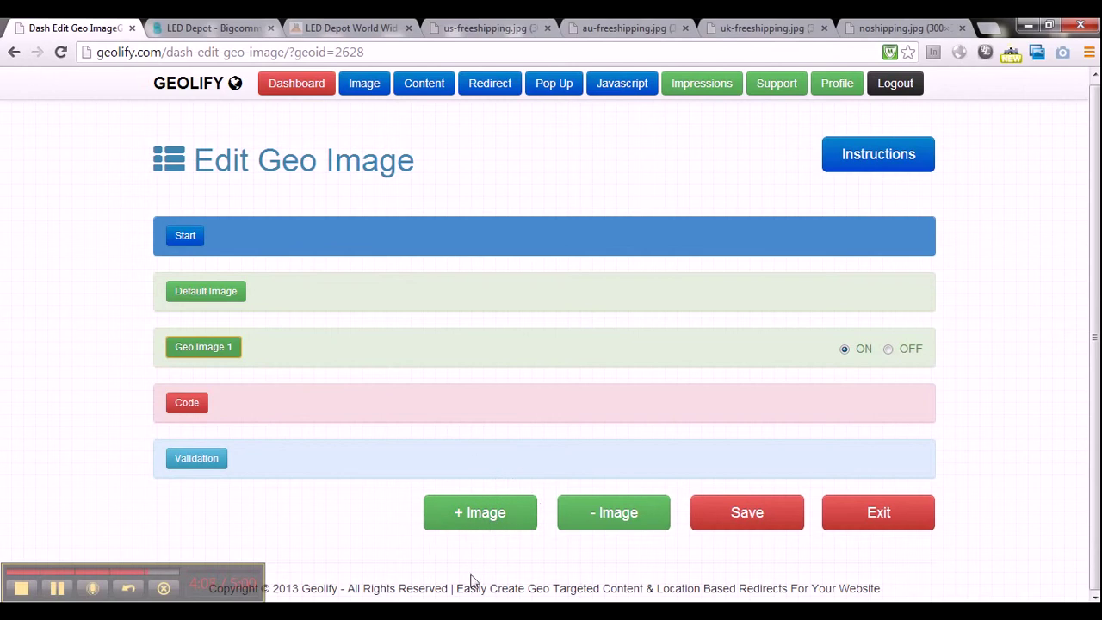
left_click(484, 527)
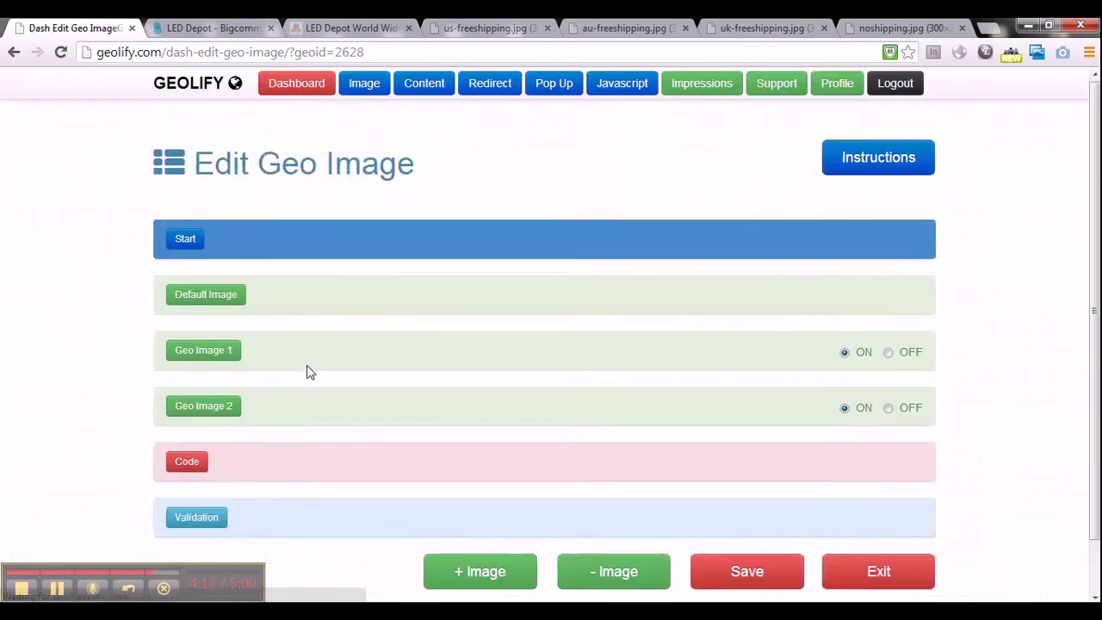
scroll(310, 372, "down", 1)
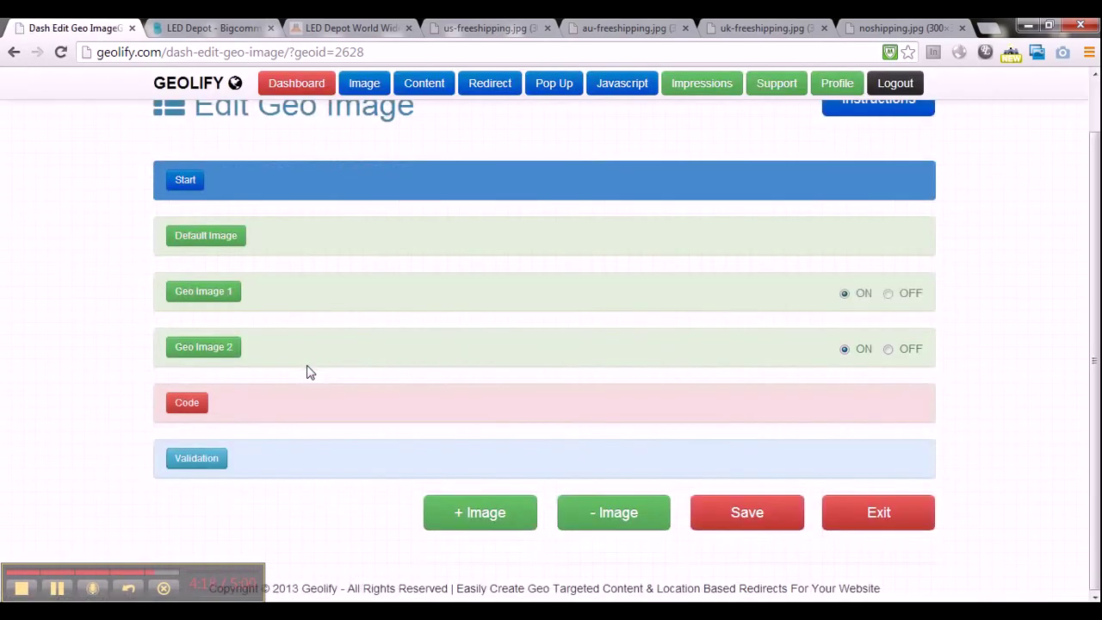
- Expand Geo Image 2 and set its image URL to the address of the uk-freeshipping.jpg banner open in the browser
left_click(220, 353)
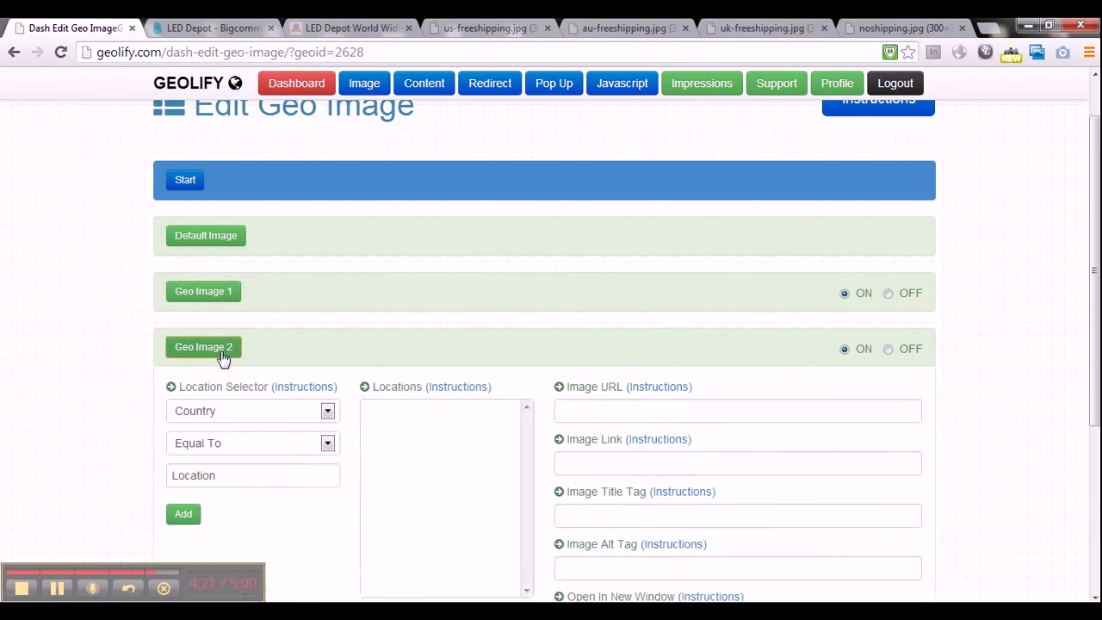
scroll(221, 355, "down", 2)
scroll(381, 356, "down", 2)
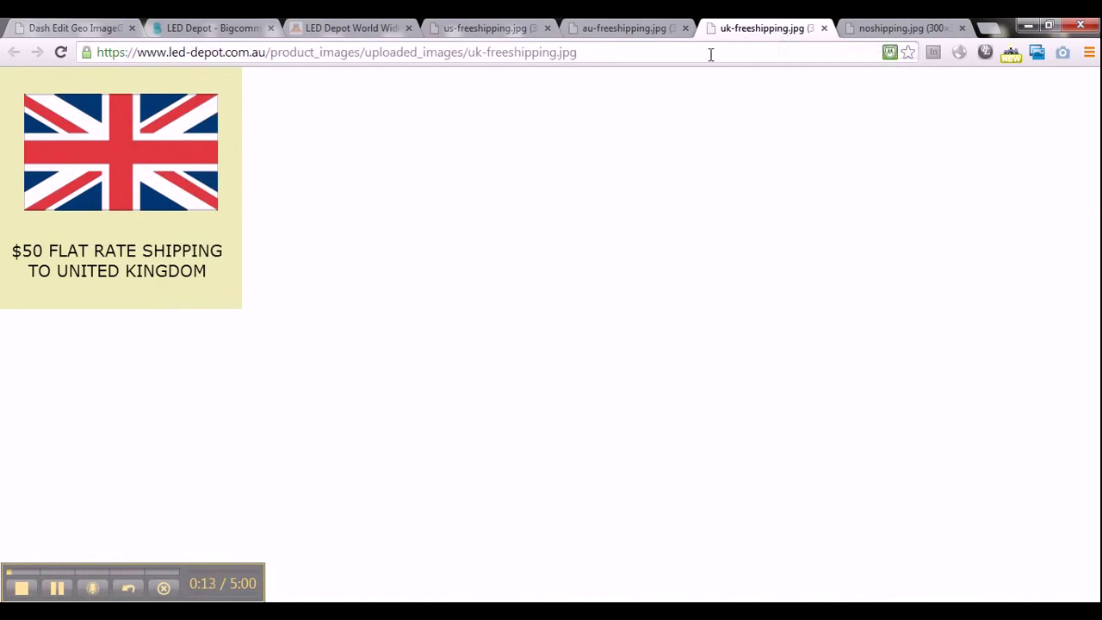
left_click(715, 54)
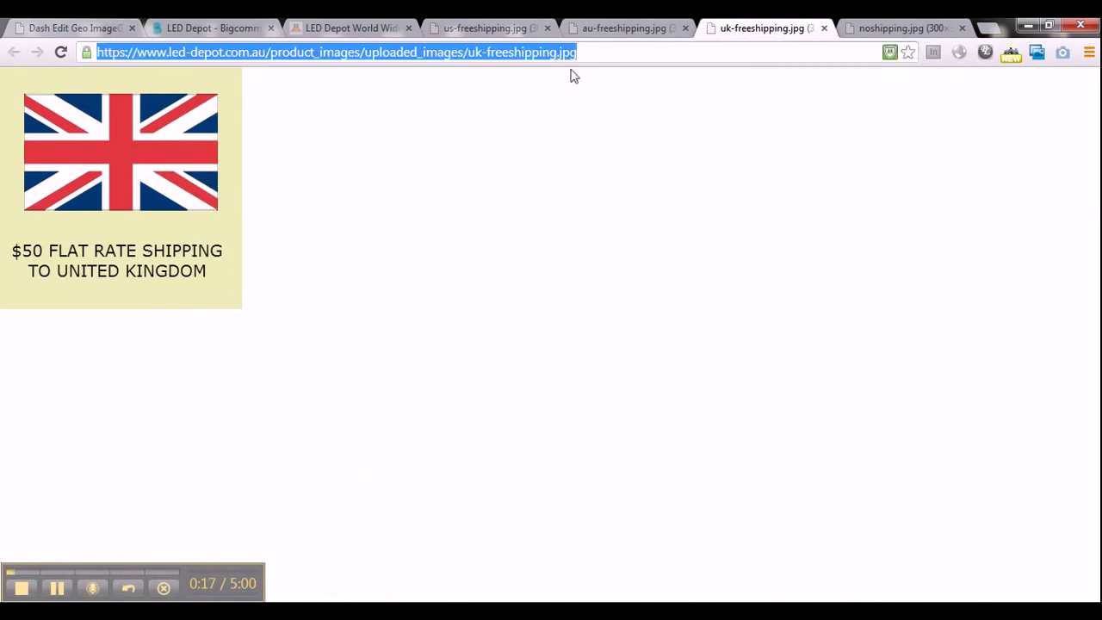
left_click(74, 28)
left_click(601, 252)
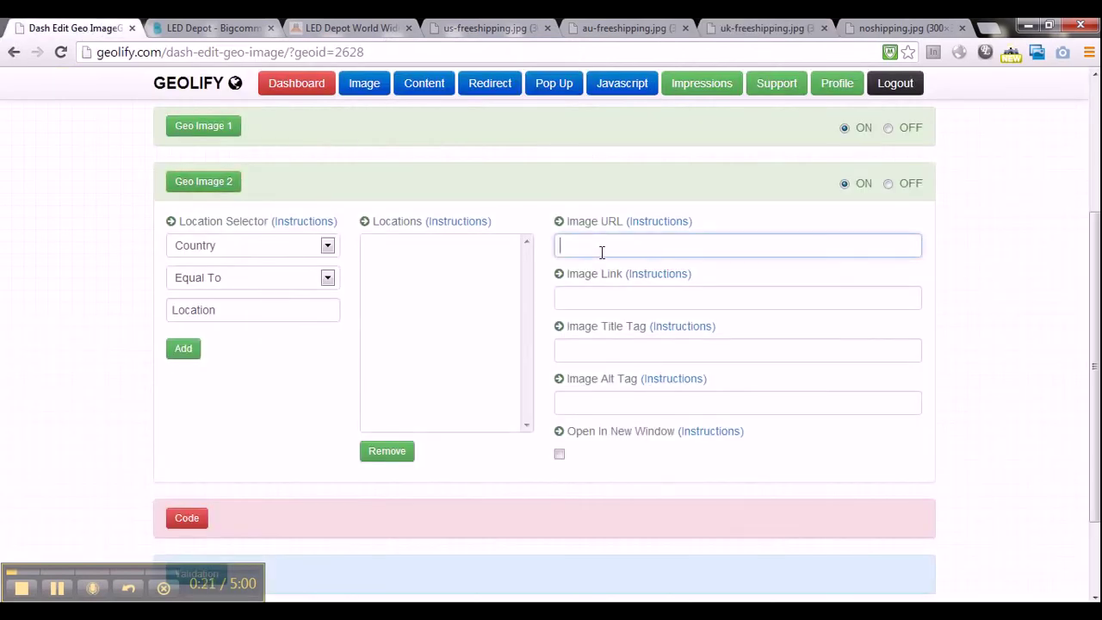
key("ctrl+v")
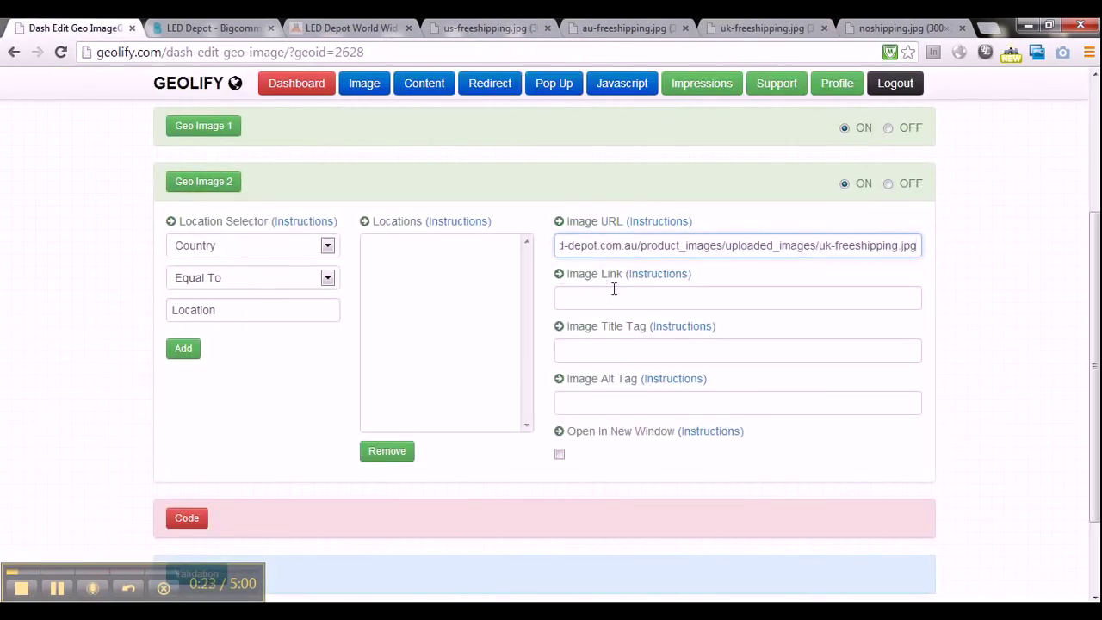
- Give Geo Image 2 the title tag "UK free shipping" and the alt tag "free shipping to all customers from the UK"
left_click(622, 349)
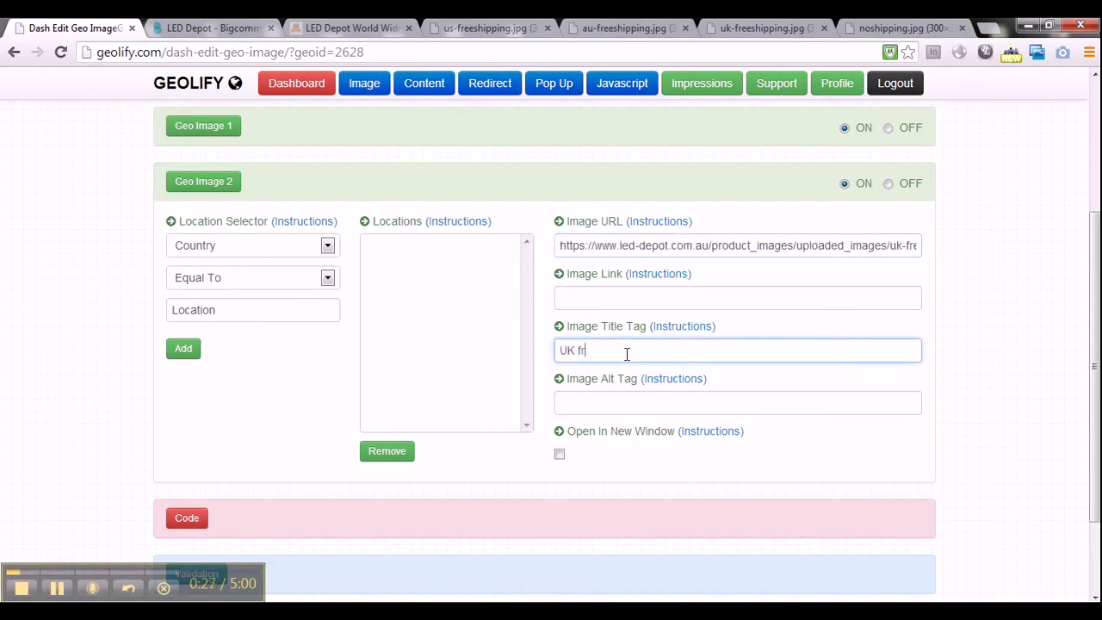
type("UK free shipping")
key("Tab")
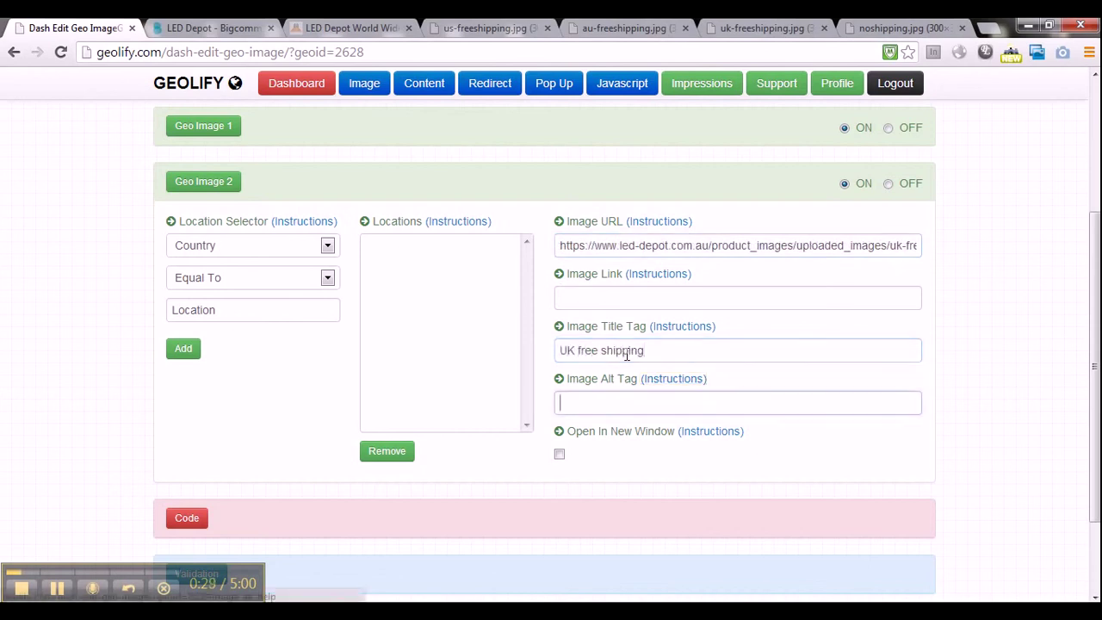
type("free shipping to")
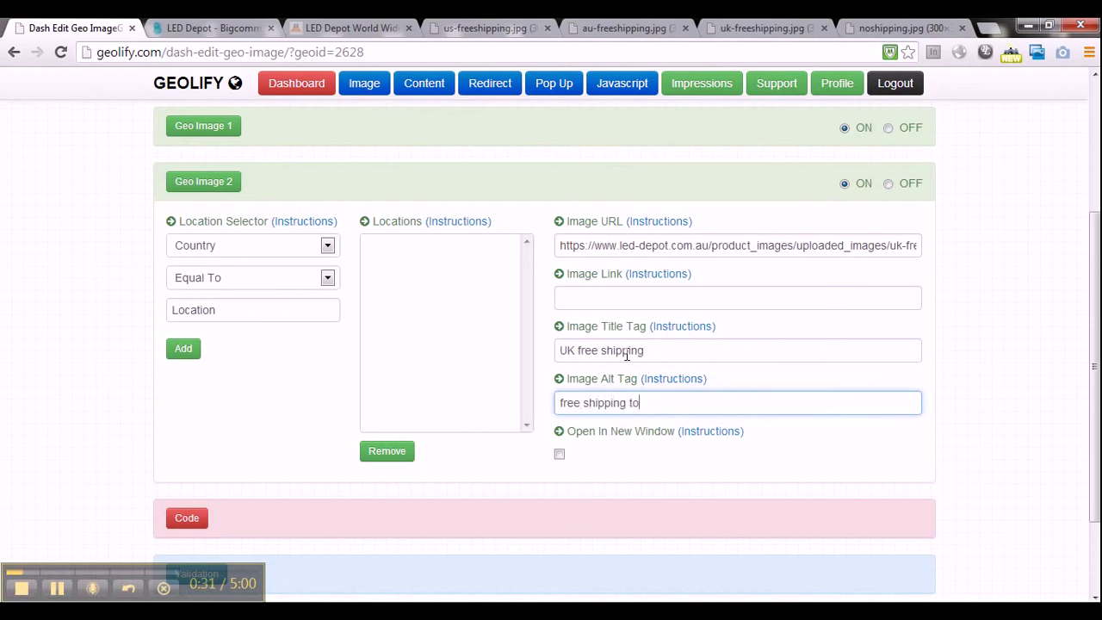
type(" all customers from the UK")
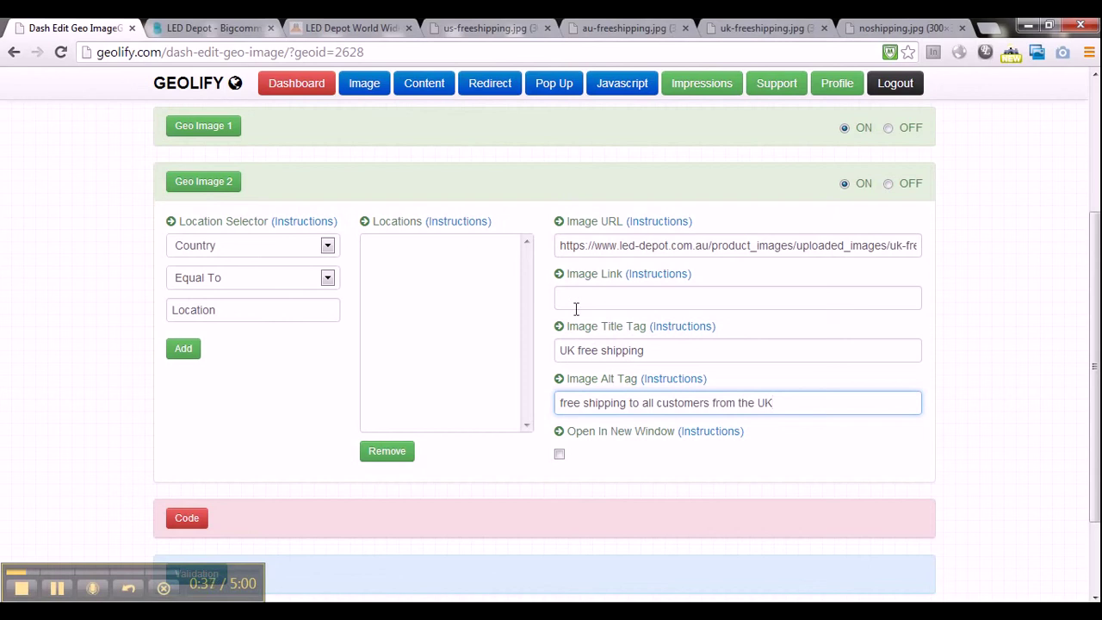
- Add a location rule to Geo Image 2 for Country Equal To United Kingdom
left_click(233, 251)
left_click(233, 265)
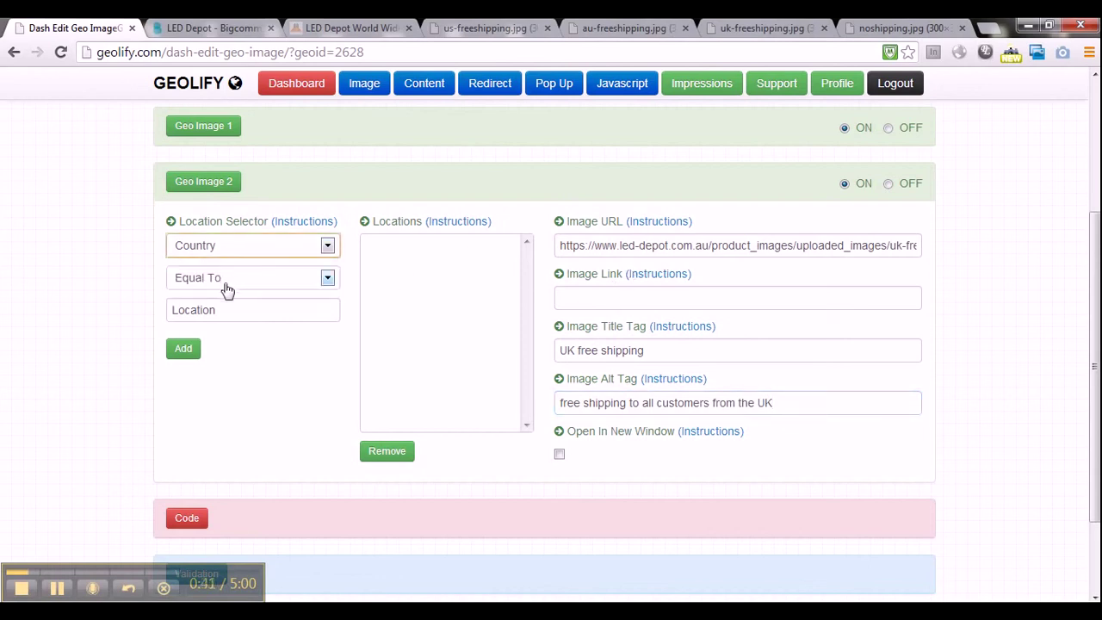
left_click(226, 282)
left_click(226, 297)
left_click(218, 310)
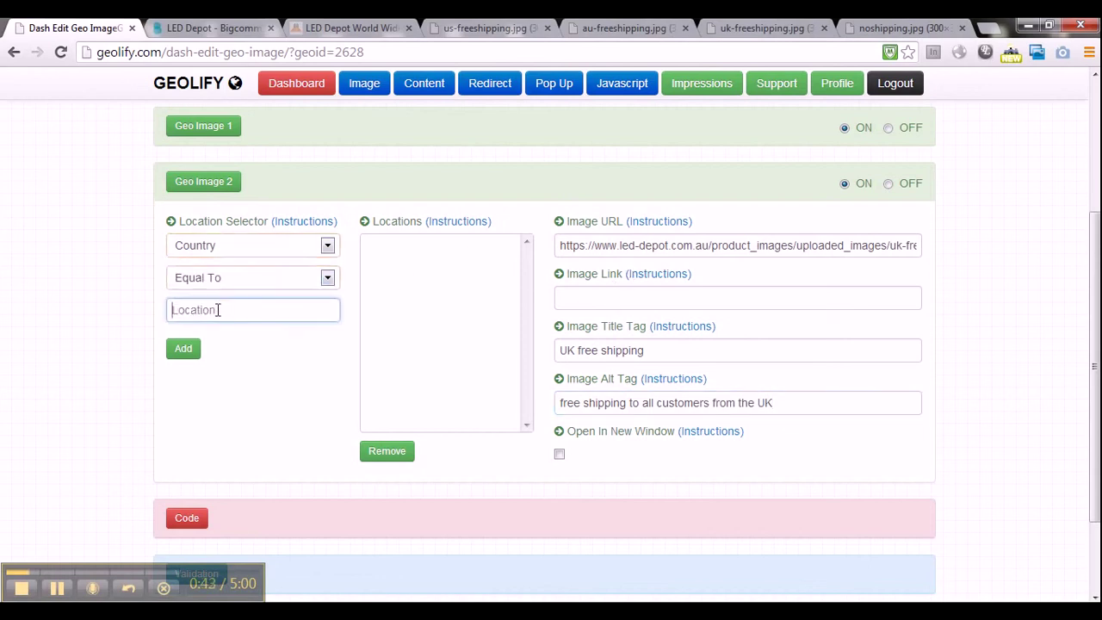
type("United K")
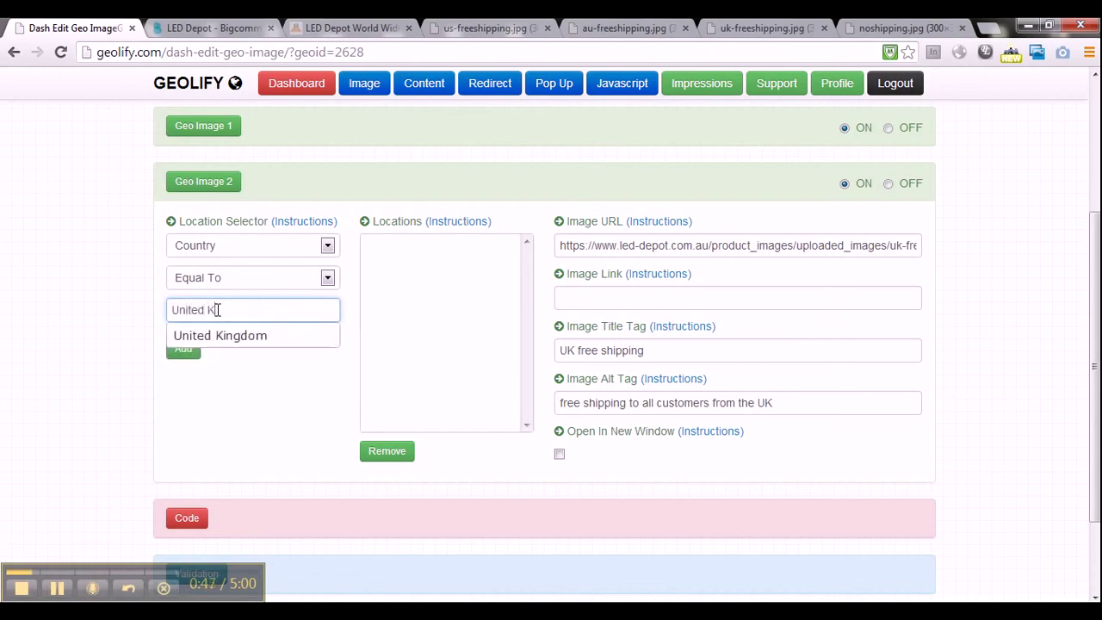
left_click(258, 341)
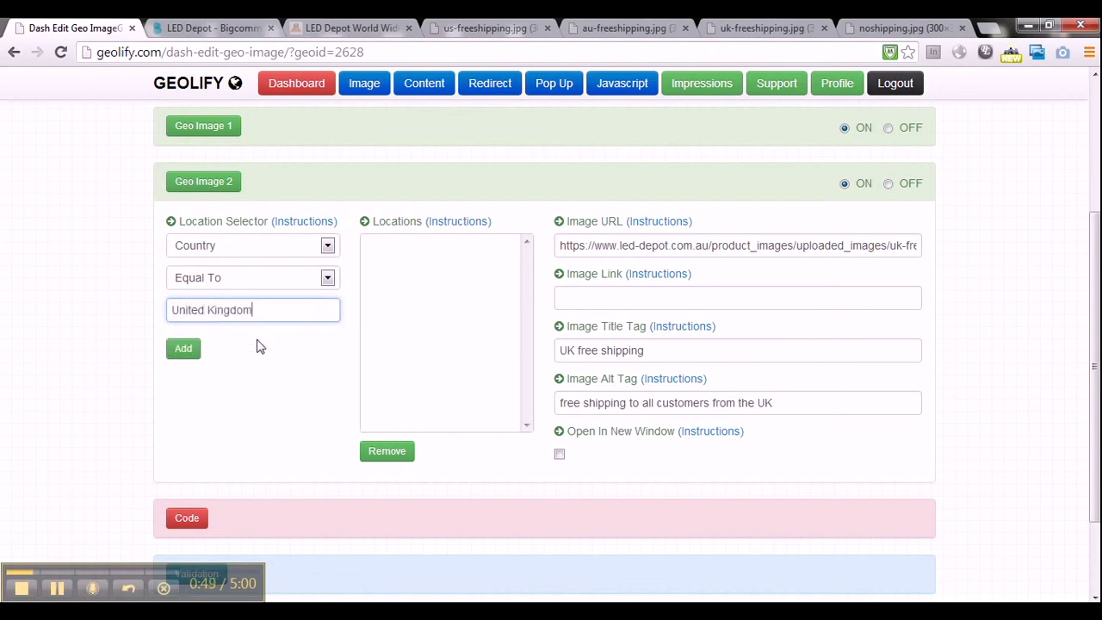
left_click(184, 349)
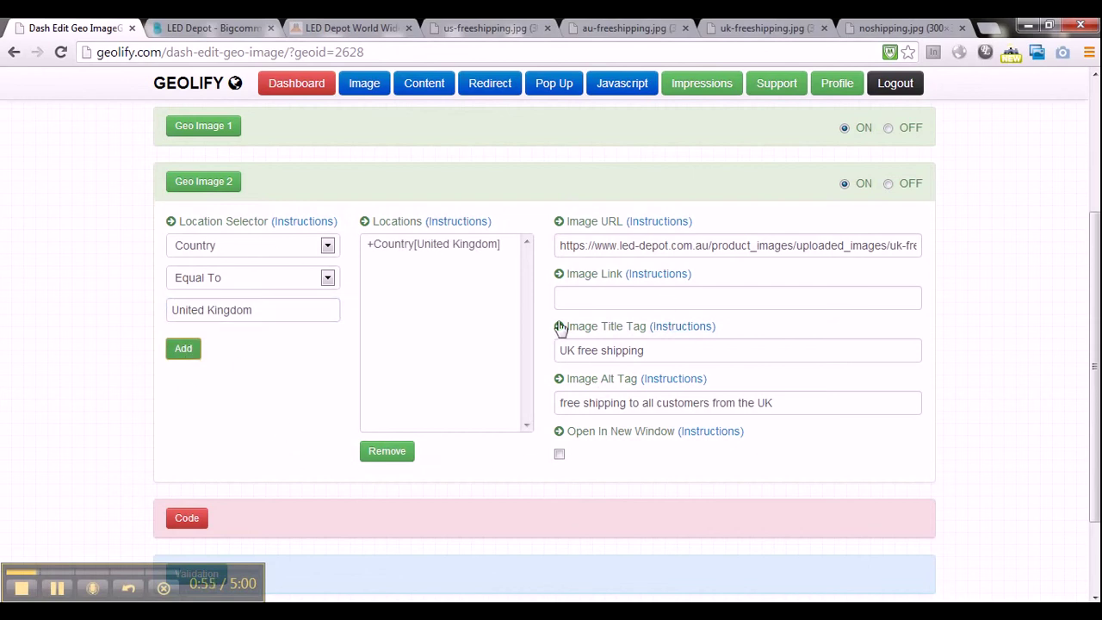
- Save the geo image and expand Geo Image 2 again to review its location and image details
left_click_drag(559, 248, 958, 247)
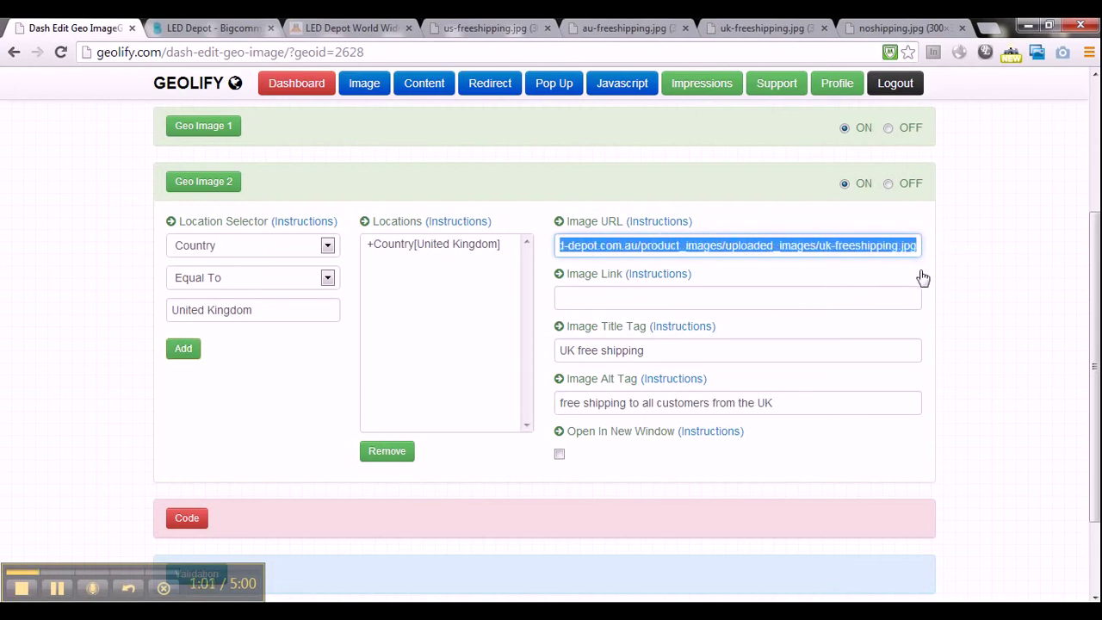
scroll(922, 280, "down", 2)
scroll(921, 280, "down", 1)
left_click(780, 509)
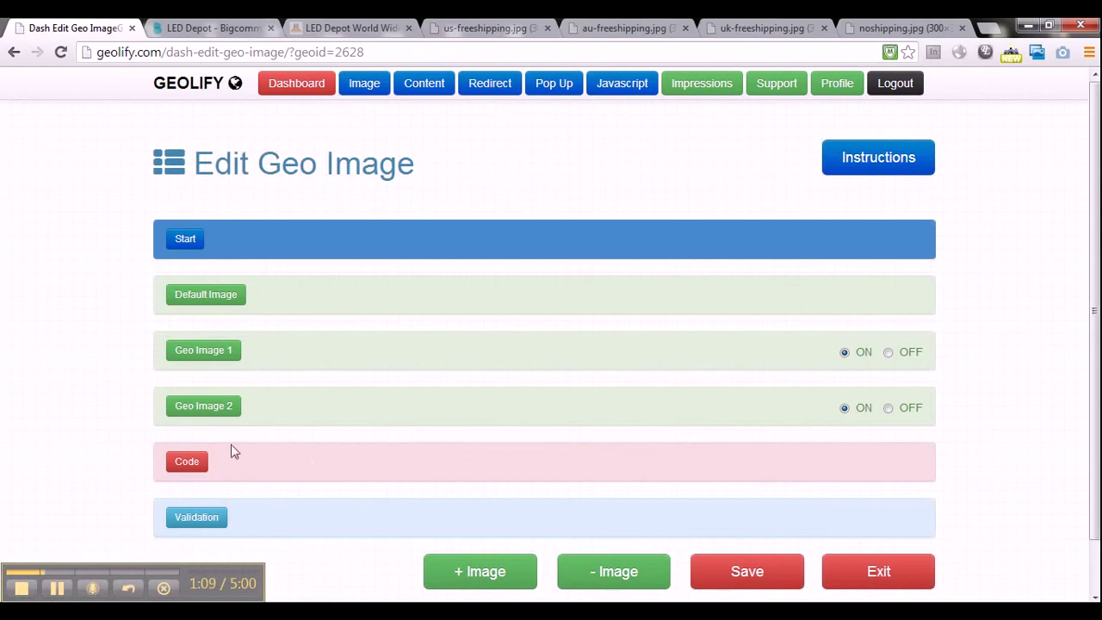
left_click(211, 412)
scroll(215, 414, "down", 3)
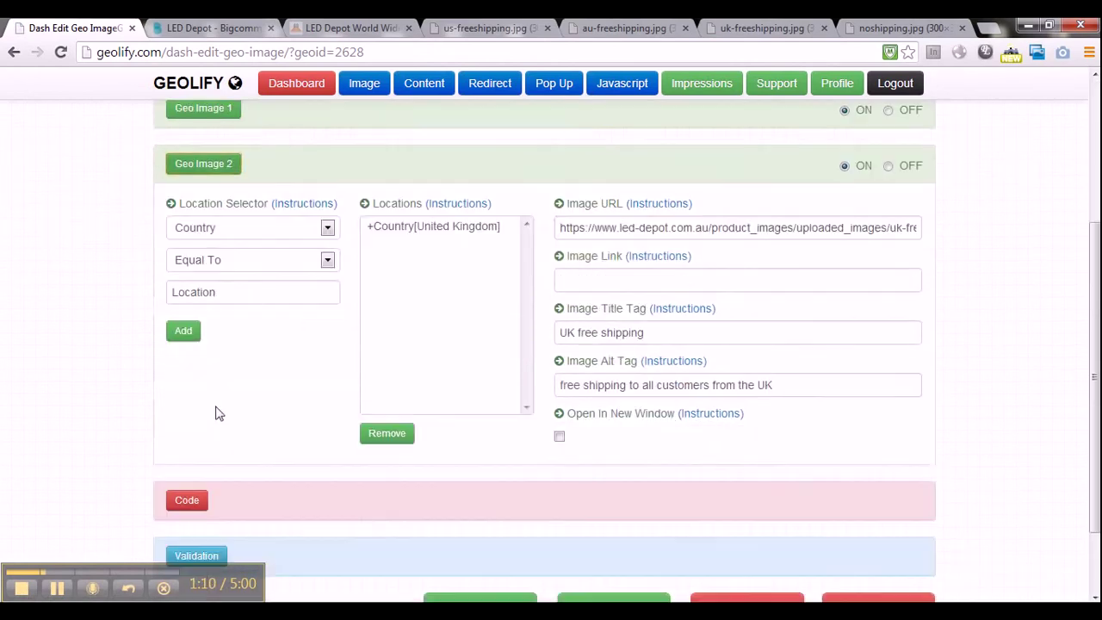
- Collapse Geo Image 2, then add a third location-based image entry and expand its settings
left_click(204, 163)
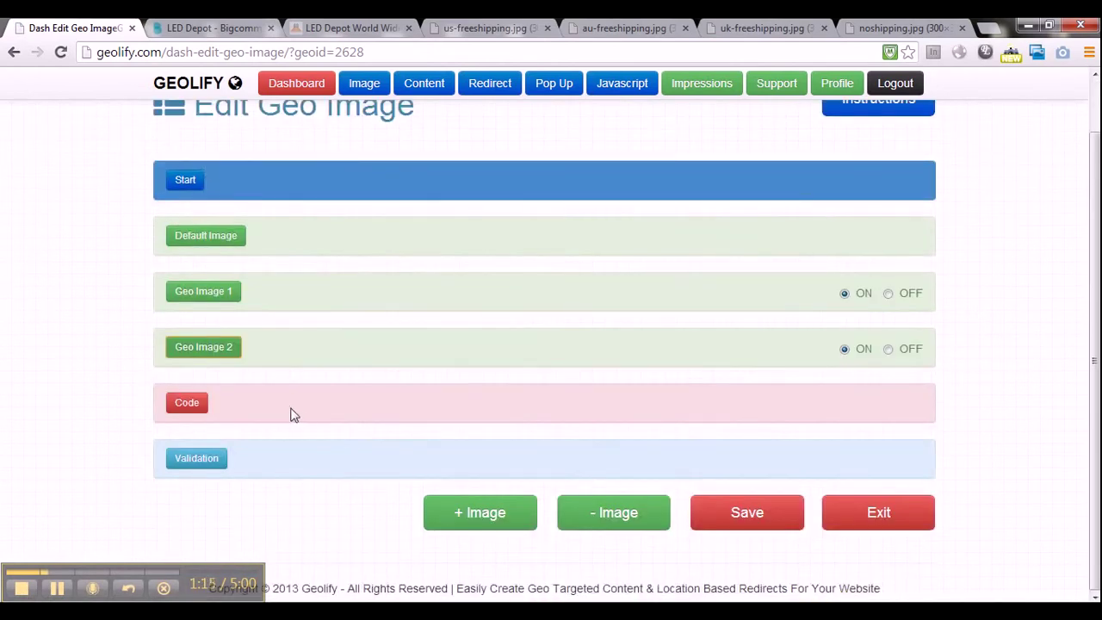
left_click(461, 516)
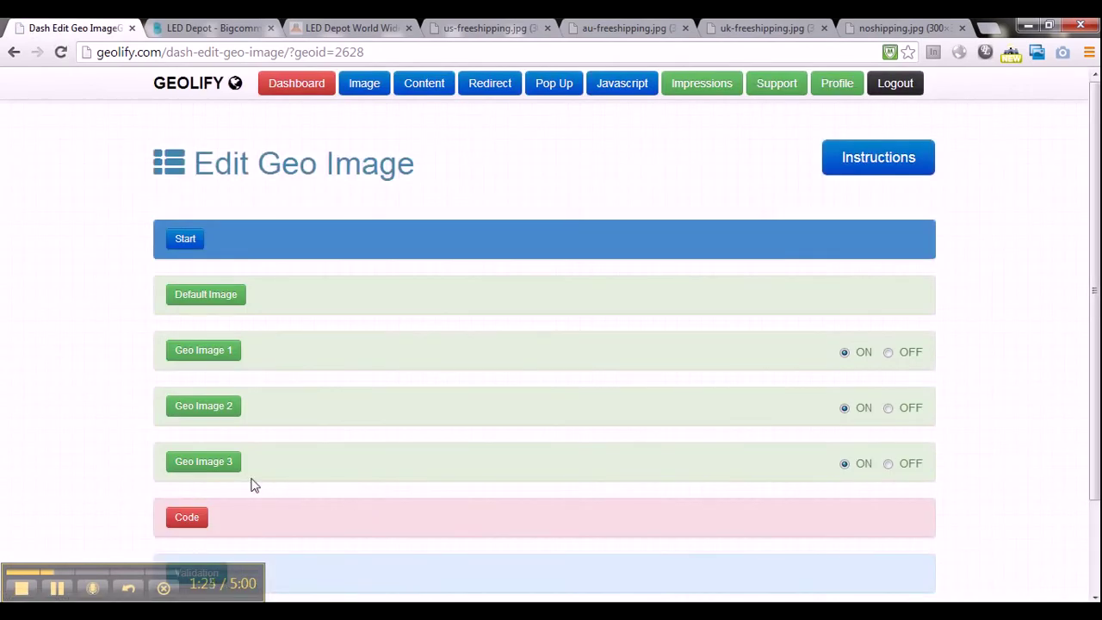
left_click(219, 466)
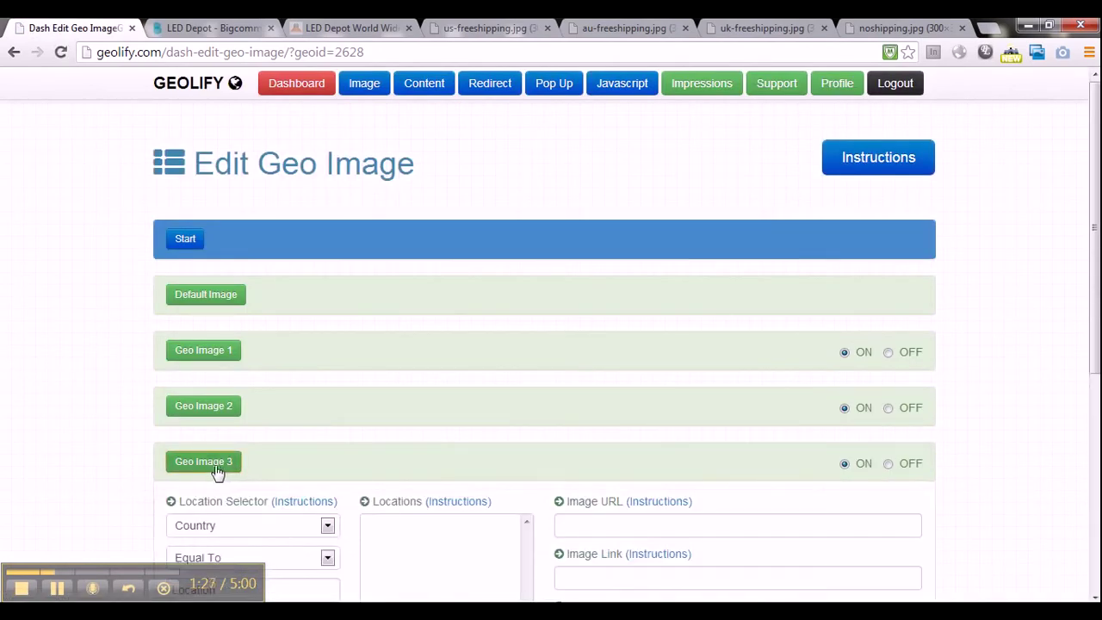
scroll(218, 472, "down", 2)
scroll(229, 474, "down", 1)
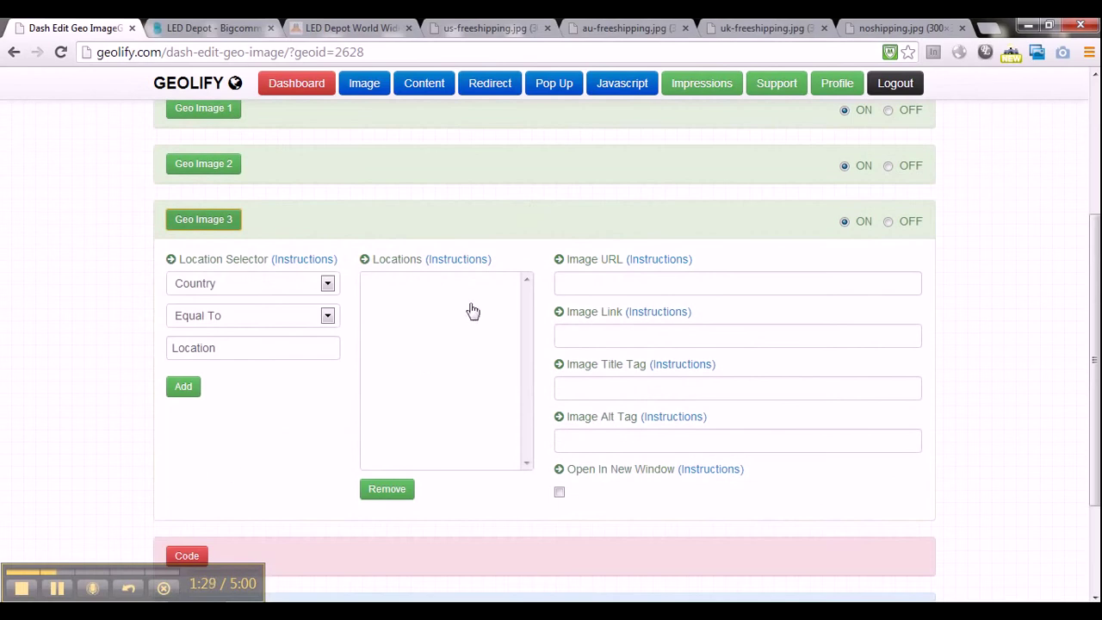
- Copy the address of the au-freeshipping.jpg banner into the image URL of Geo Image 3
left_click(594, 30)
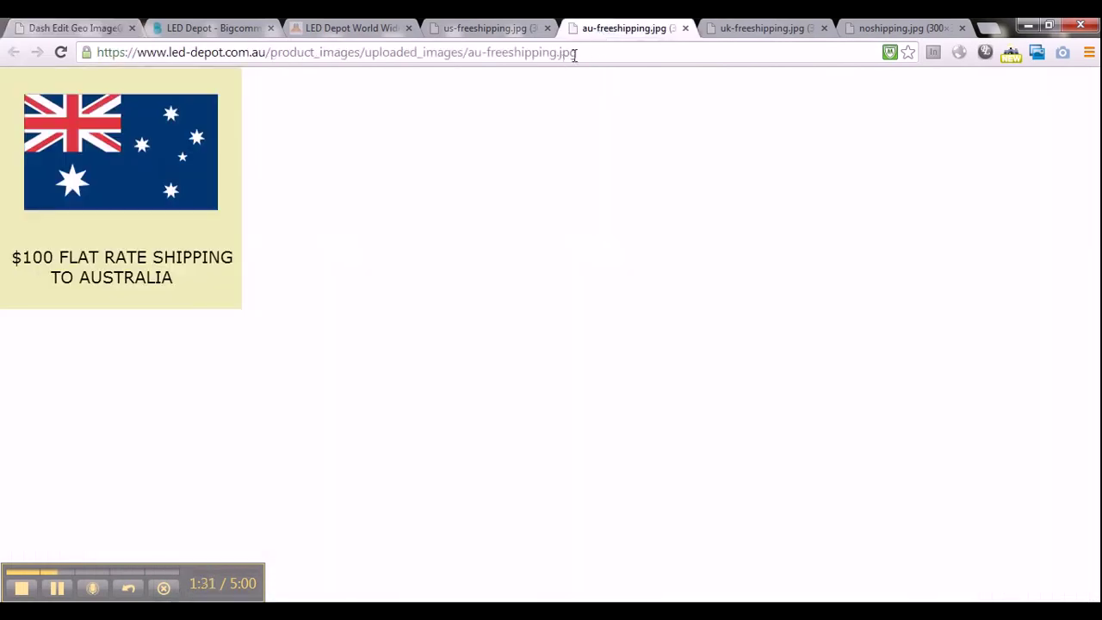
left_click(575, 55)
key("ctrl+c")
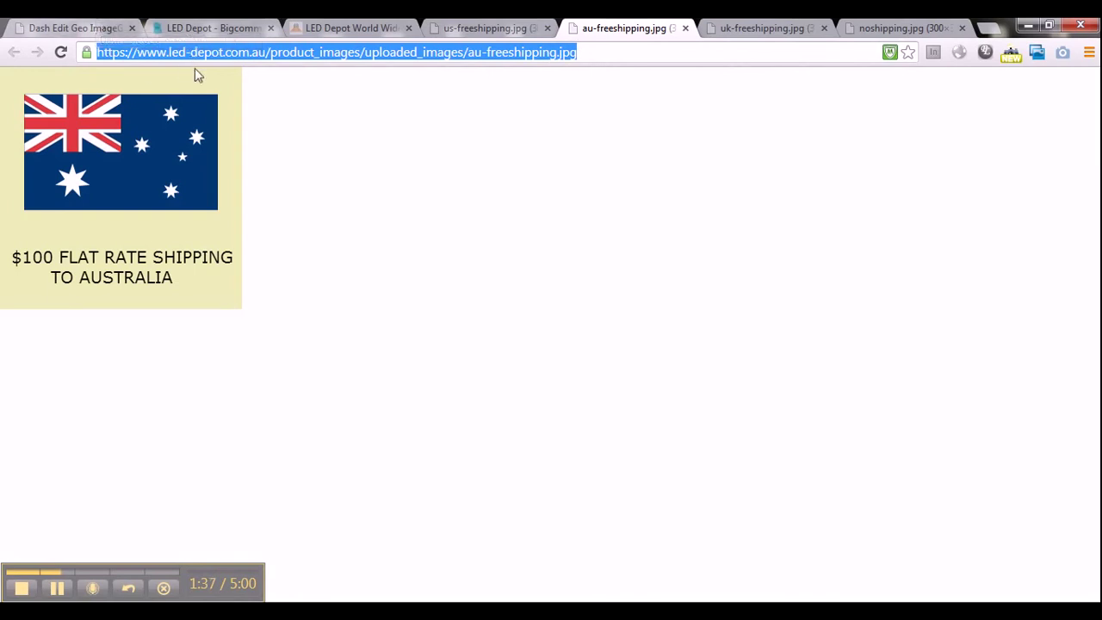
left_click(82, 28)
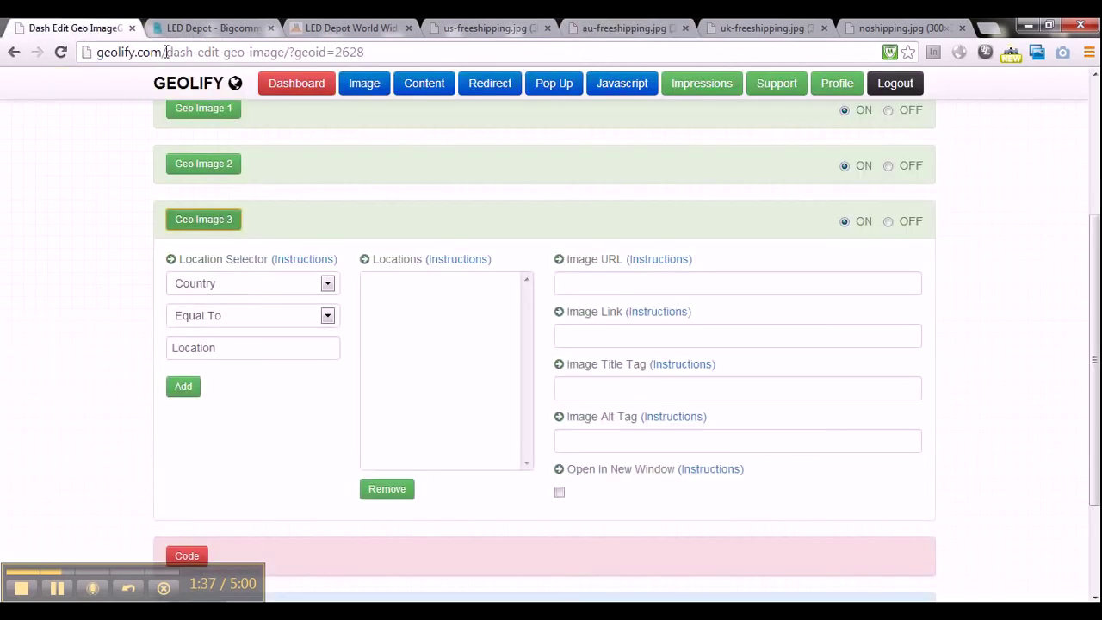
left_click(610, 283)
key("ctrl+v")
- Give Geo Image 3 the title tag "Free Shipping To Australia" and the alt tag "free shipping to all Australian customers"
left_click(603, 380)
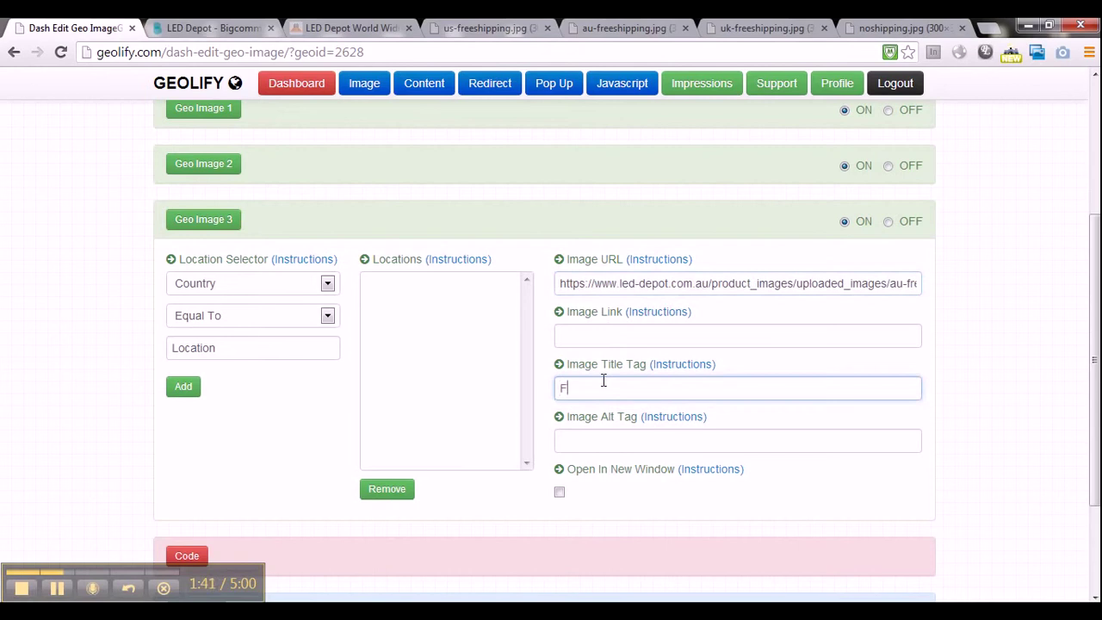
type("Free Shipping To Australia")
key("Tab")
type("free")
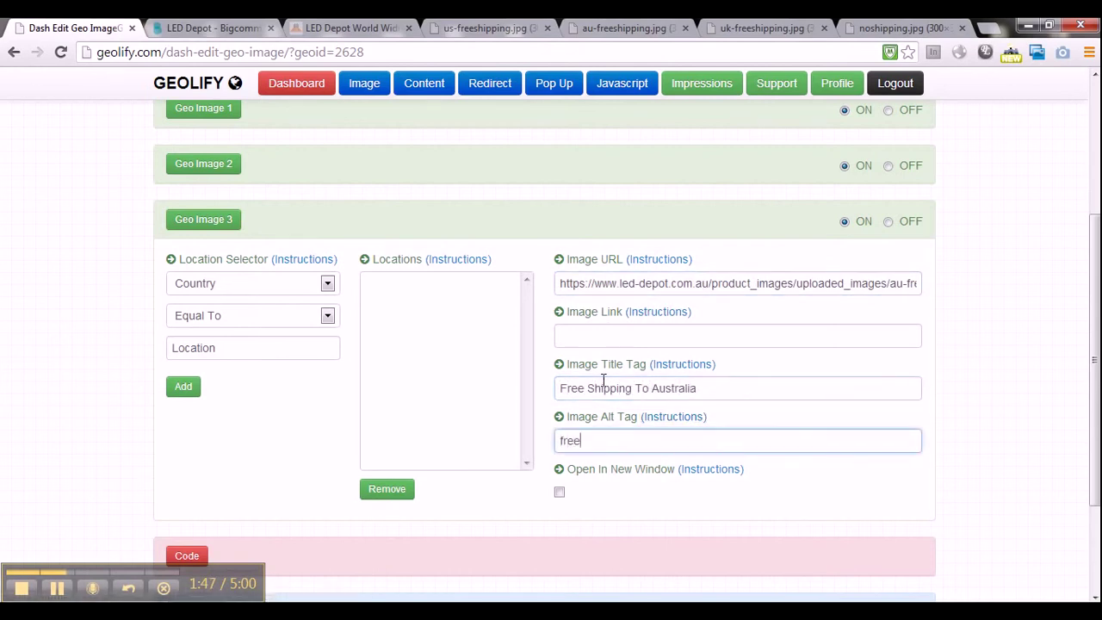
type(" shipping to all a")
key("BackSpace")
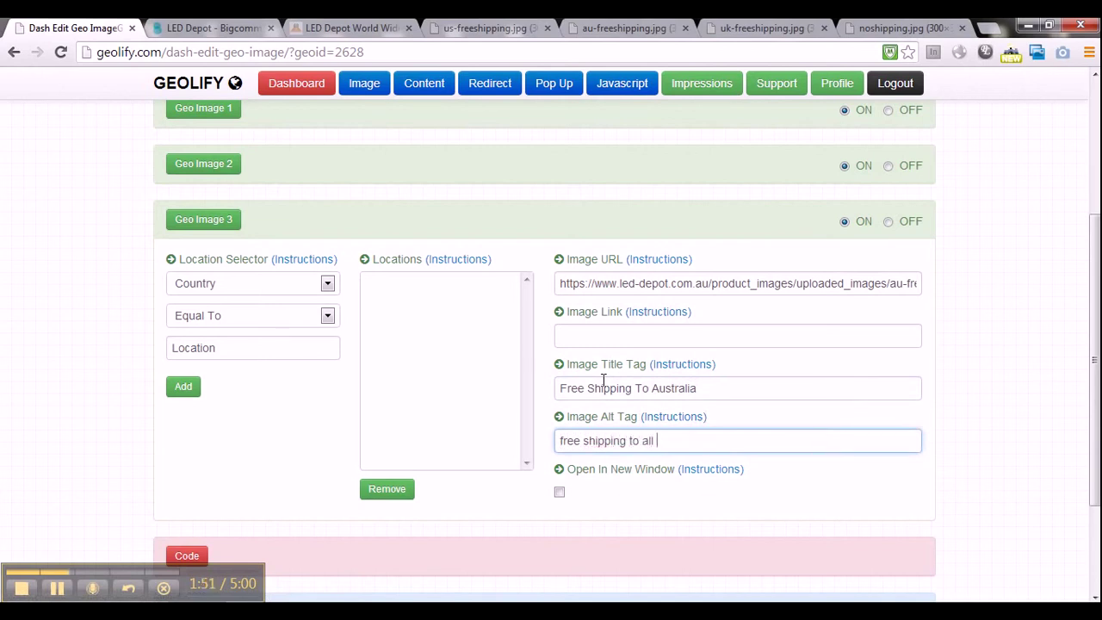
type("Australian cust")
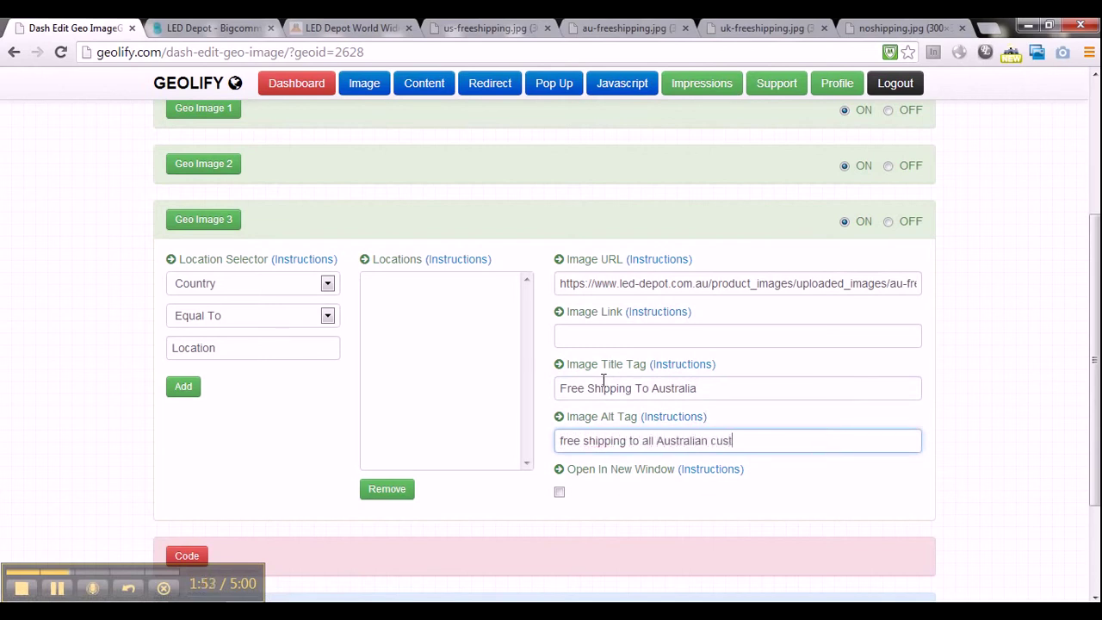
type("omers")
- Add a location rule to Geo Image 3 for Country Equal To Australia and save the geo image
left_click(283, 290)
left_click(283, 301)
left_click(281, 316)
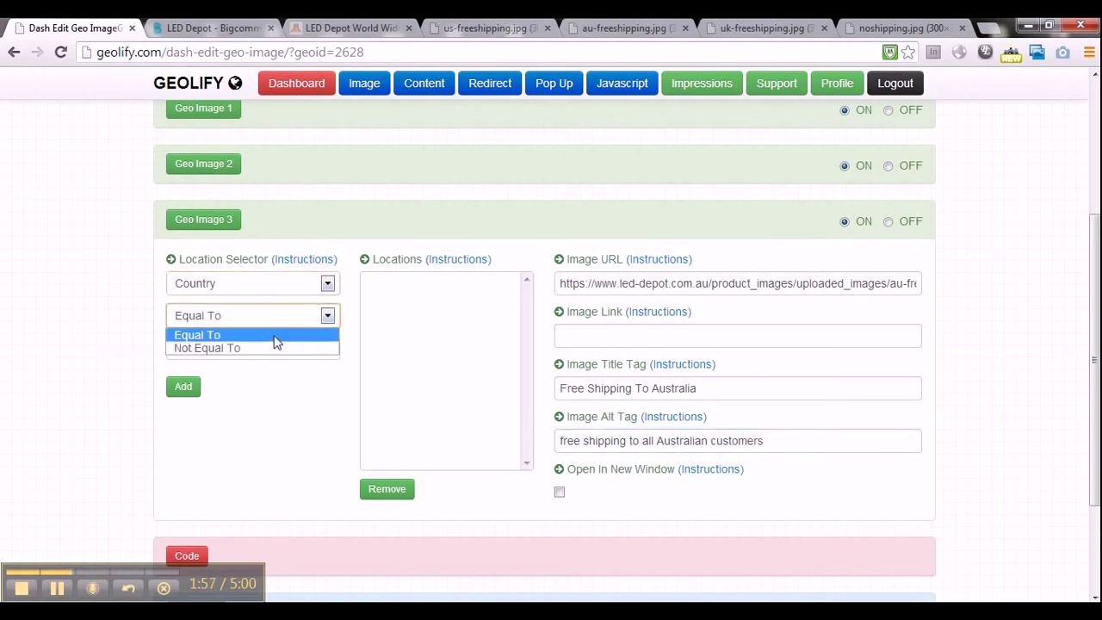
left_click(273, 337)
left_click(270, 344)
type("A")
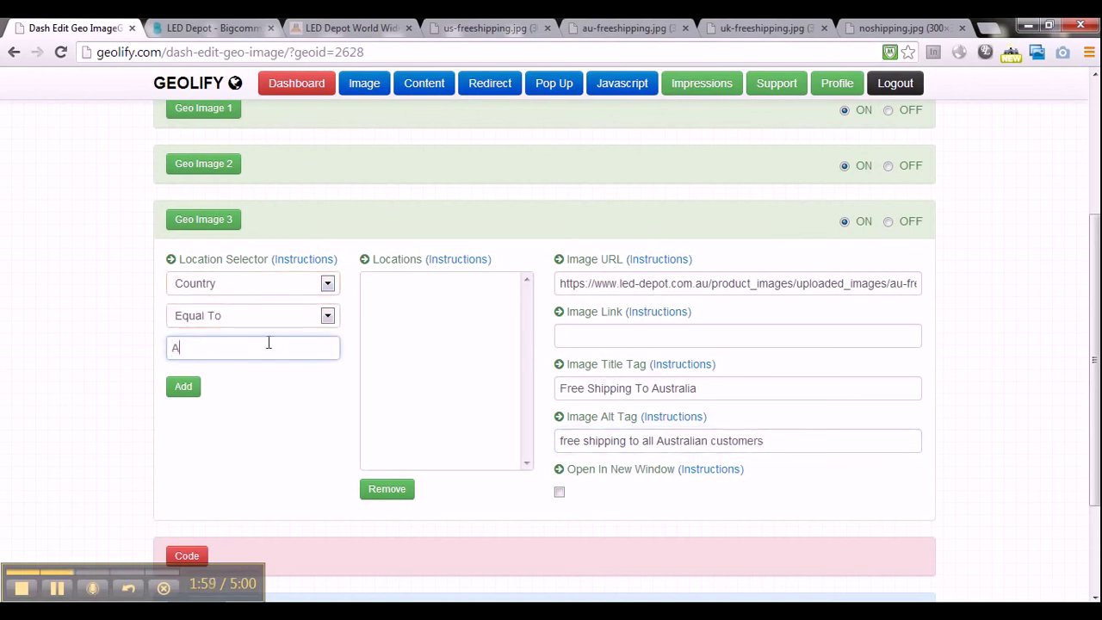
type("ustra")
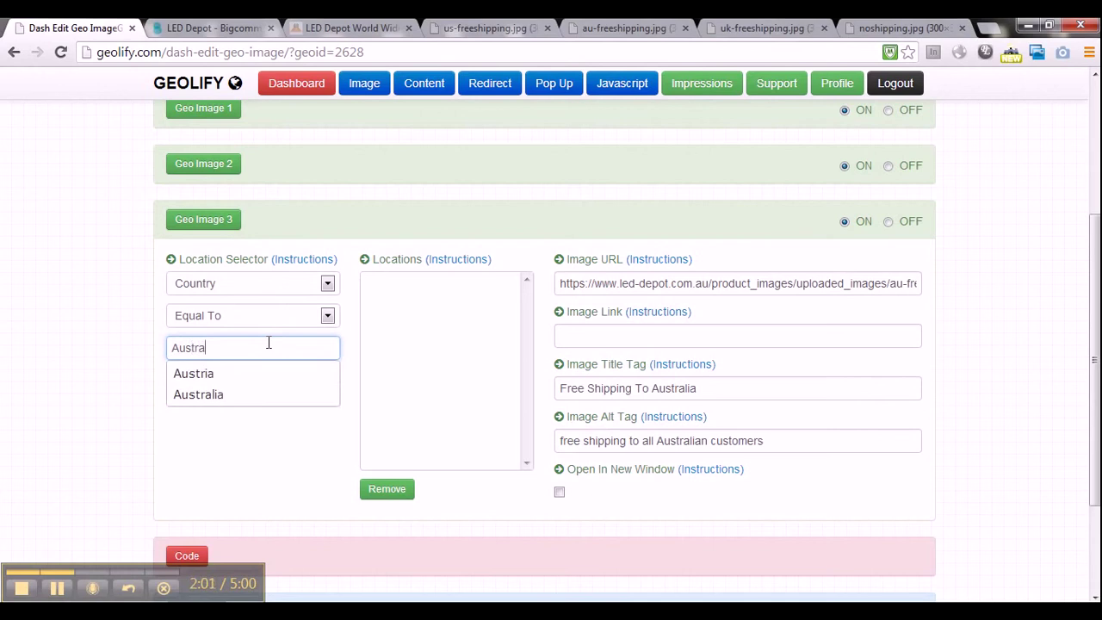
left_click(266, 375)
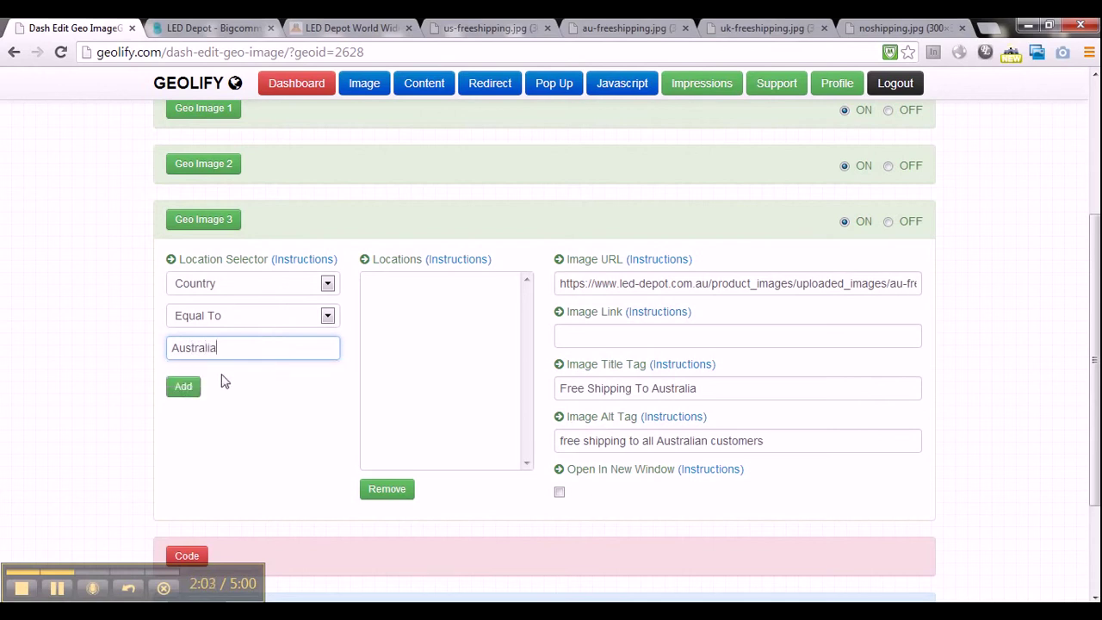
left_click(193, 389)
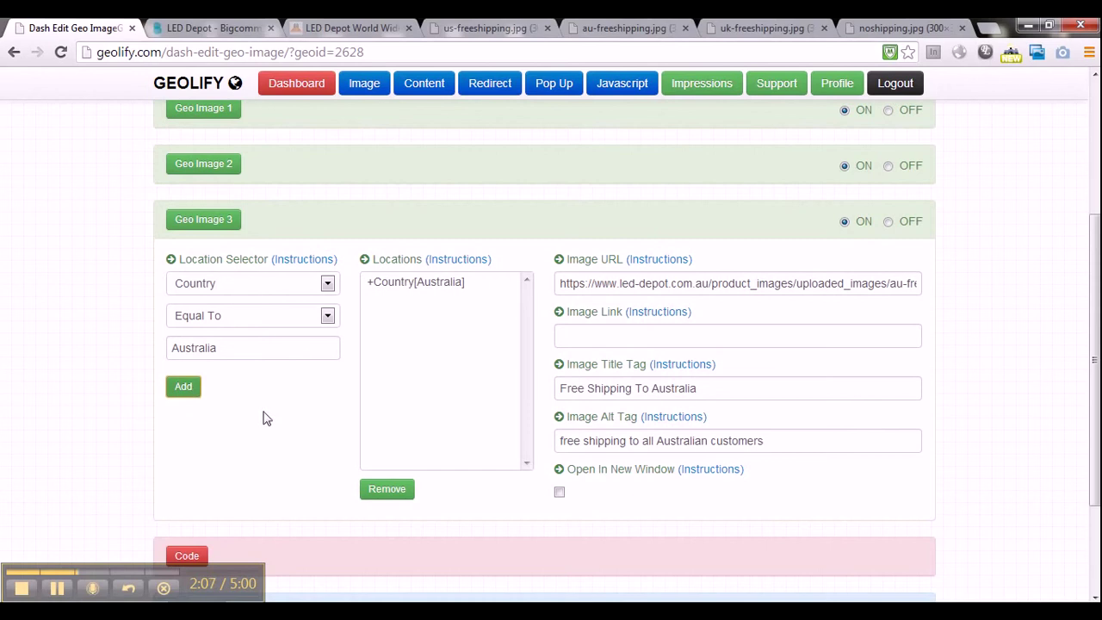
scroll(267, 419, "down", 2)
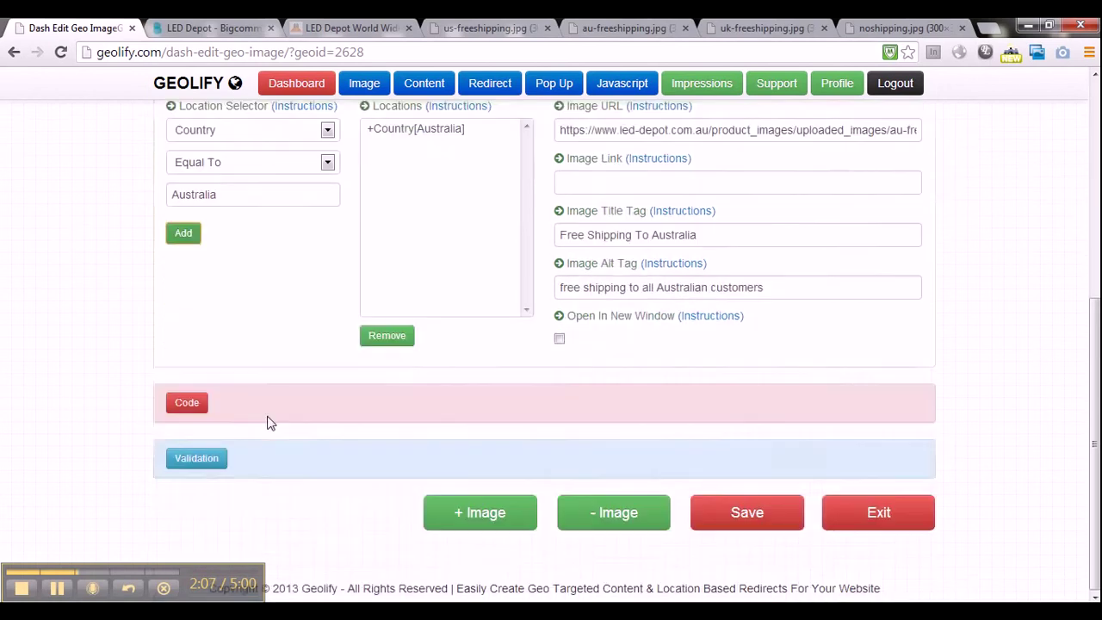
left_click(747, 512)
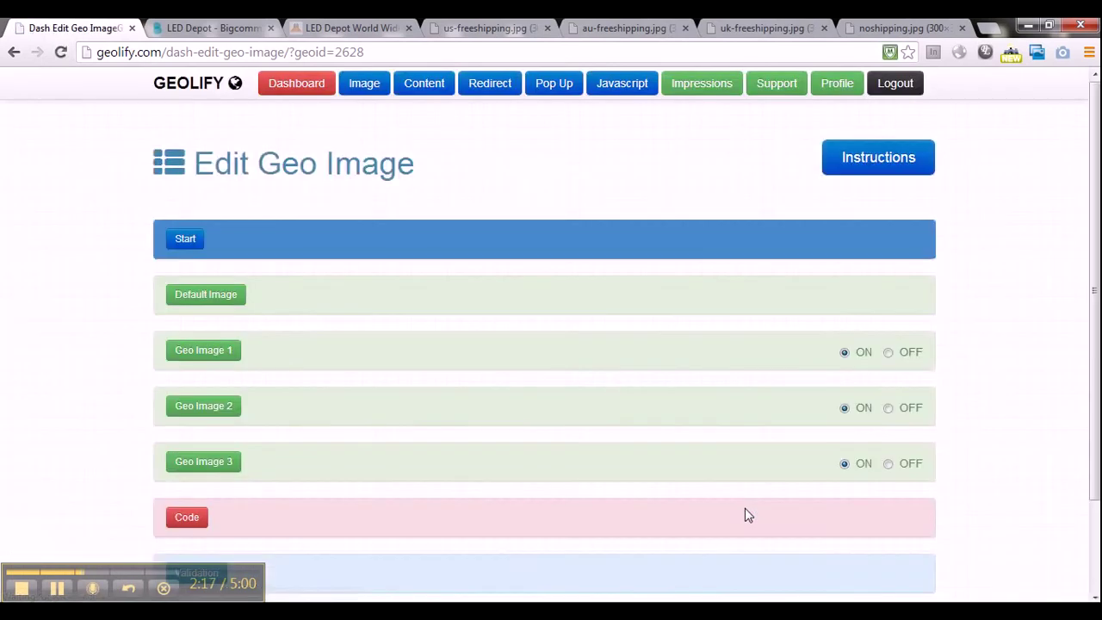
- Review the locations, image URLs and tags of the default image and Geo Images 1 to 3, and collapse the geo image entries
scroll(745, 514, "down", 2)
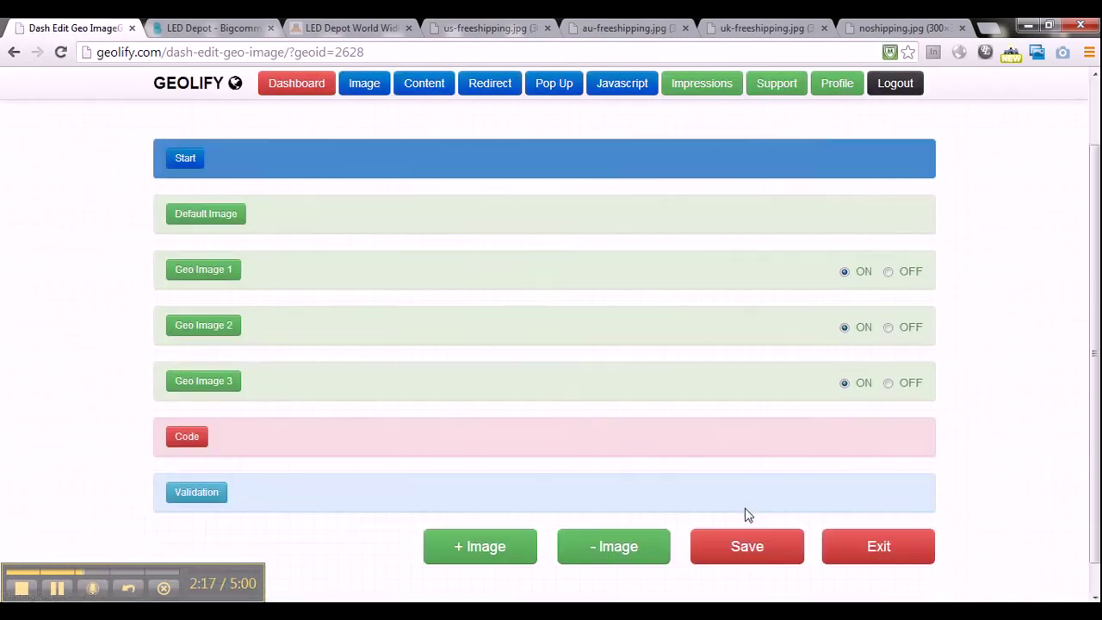
left_click(222, 215)
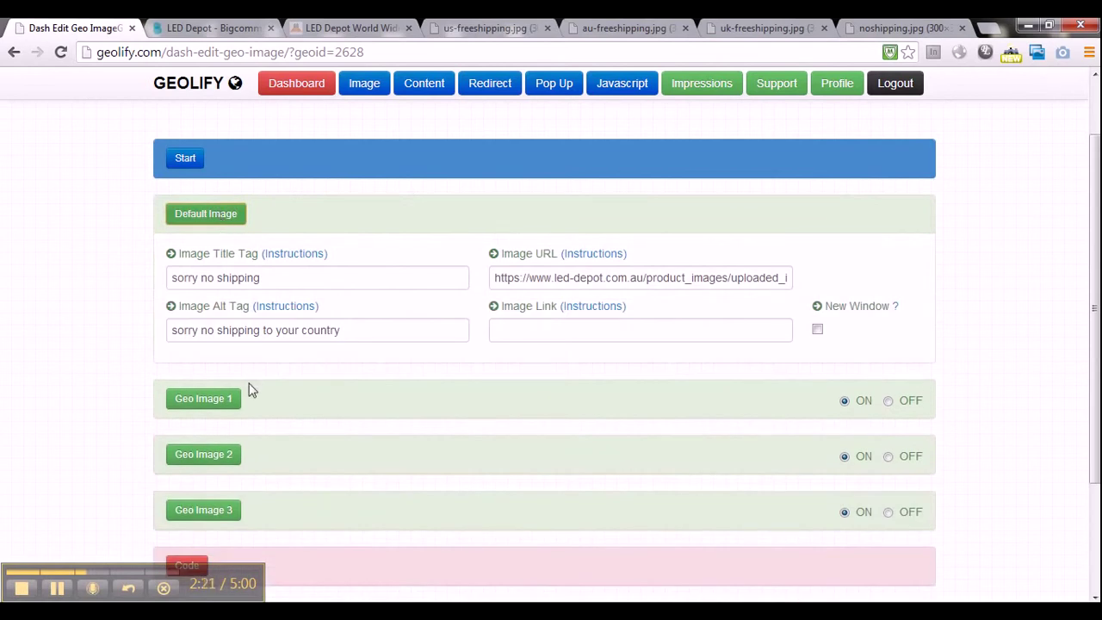
scroll(248, 387, "down", 2)
left_click(208, 325)
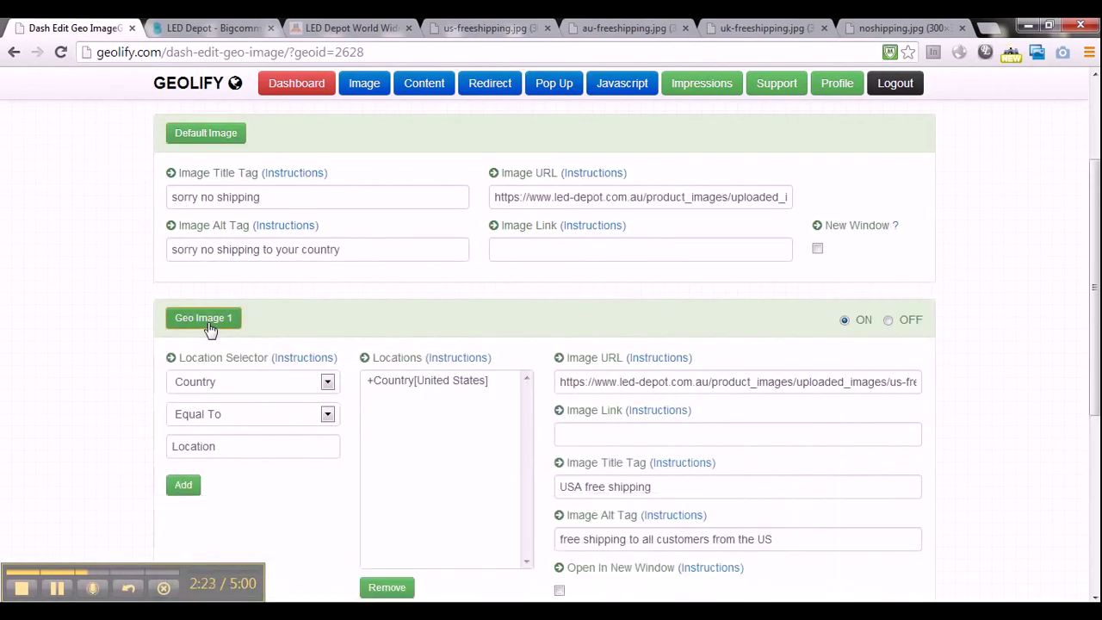
scroll(209, 330, "down", 3)
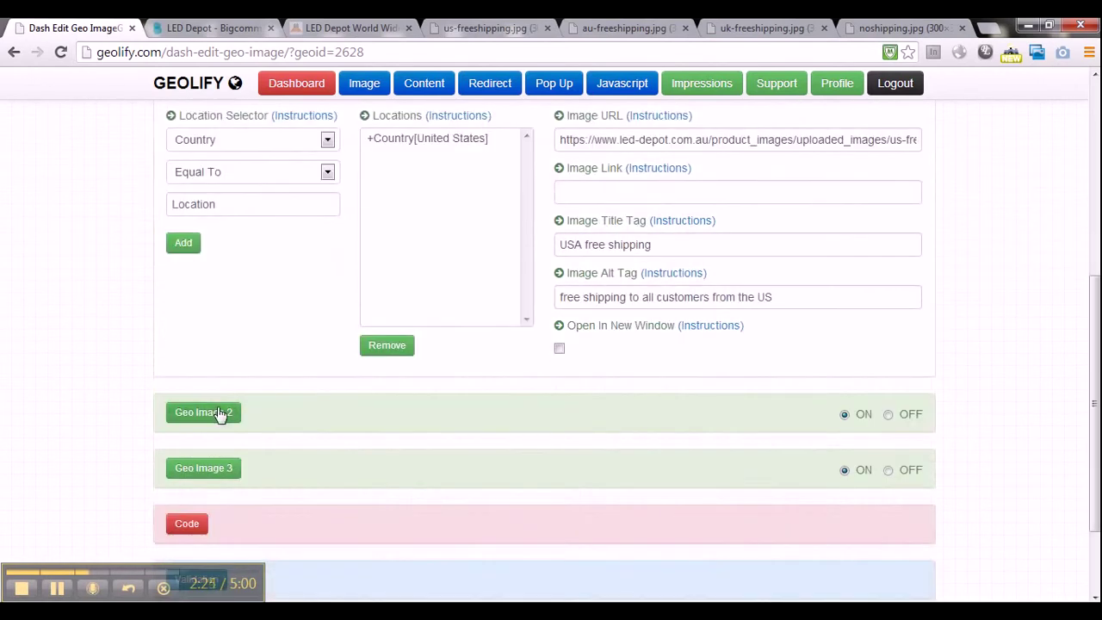
left_click(219, 414)
scroll(221, 414, "down", 2)
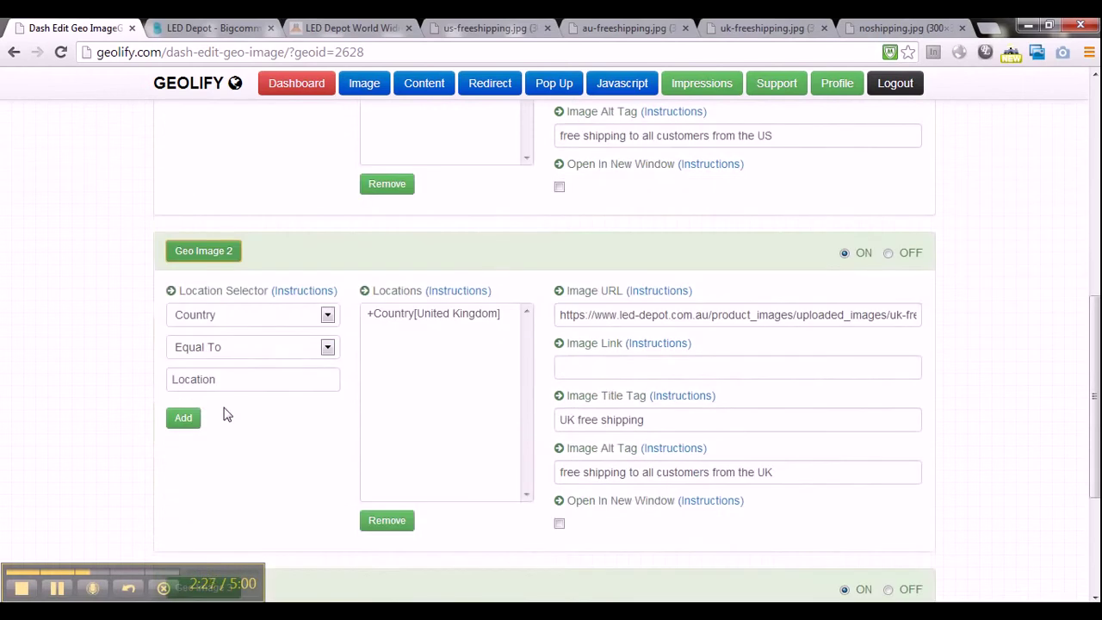
scroll(224, 413, "down", 2)
left_click(222, 421)
scroll(225, 427, "down", 1)
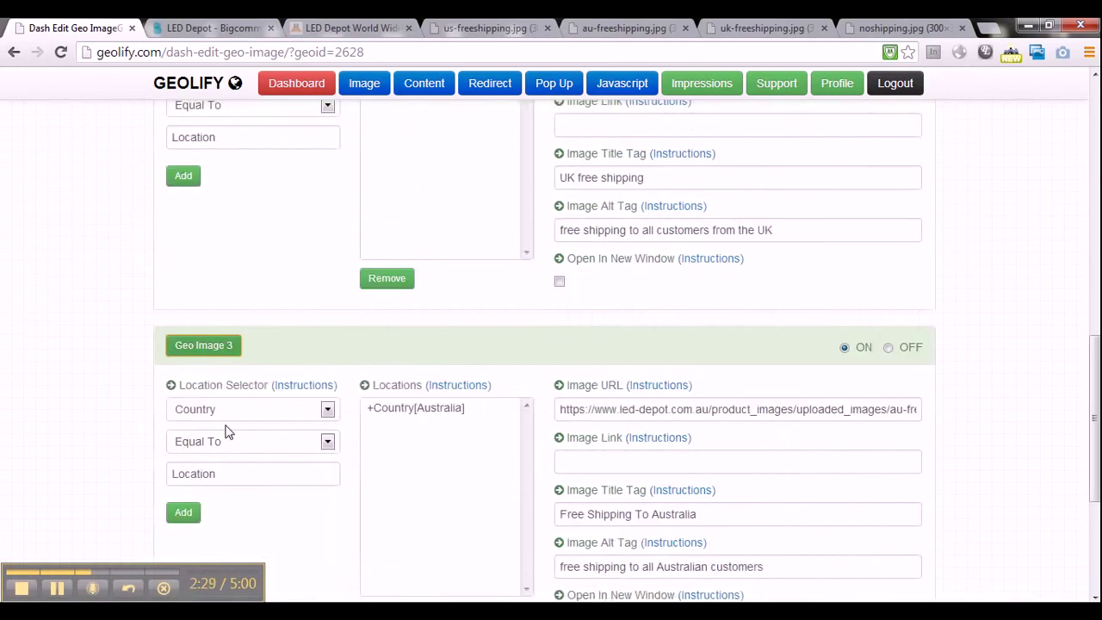
scroll(228, 432, "down", 1)
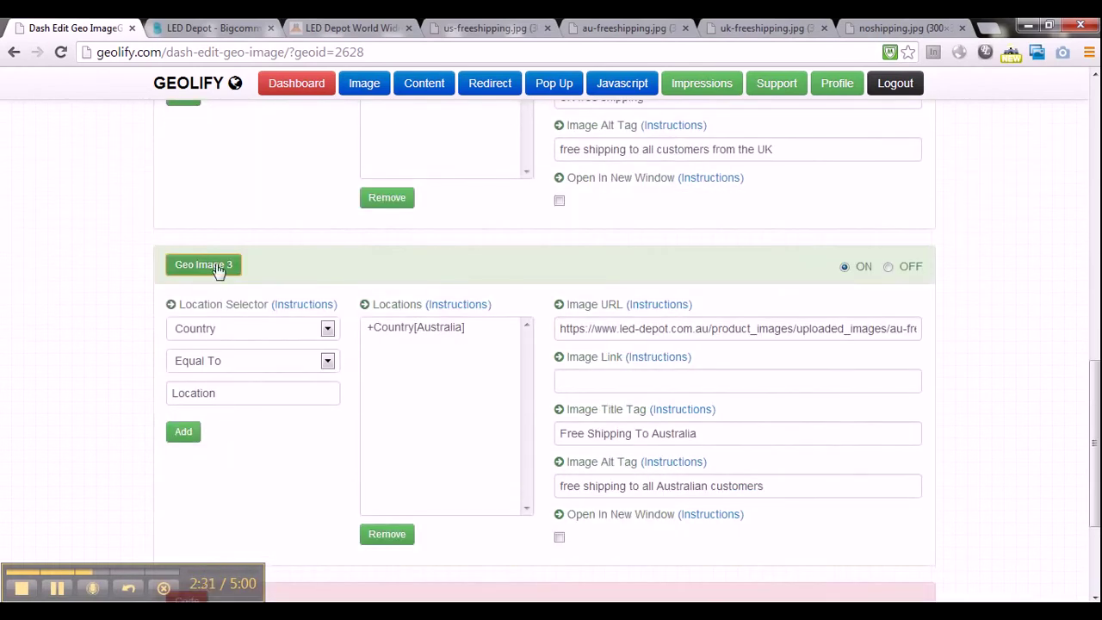
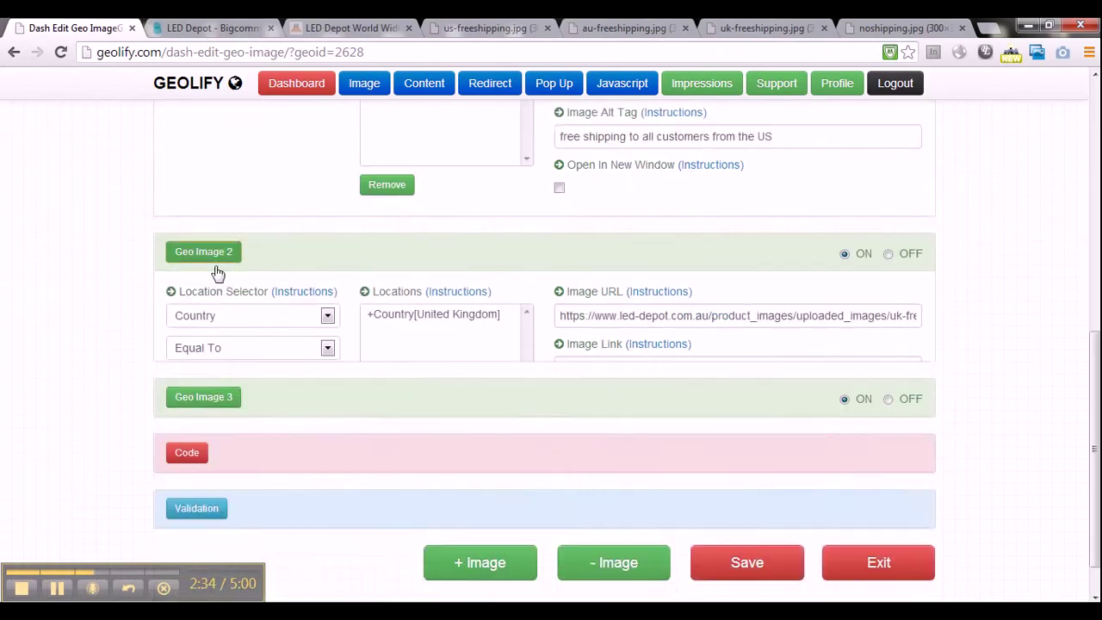
left_click(215, 280)
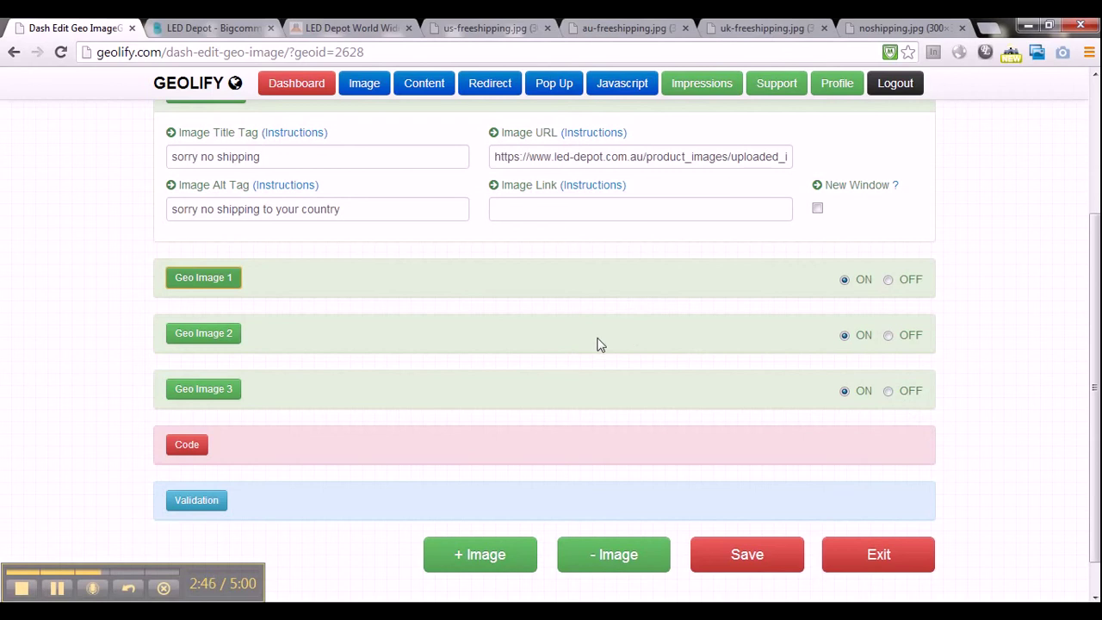
- Try out the on/off setting of Geo Image 2, leave it on, and collapse that entry and the default image
left_click(200, 341)
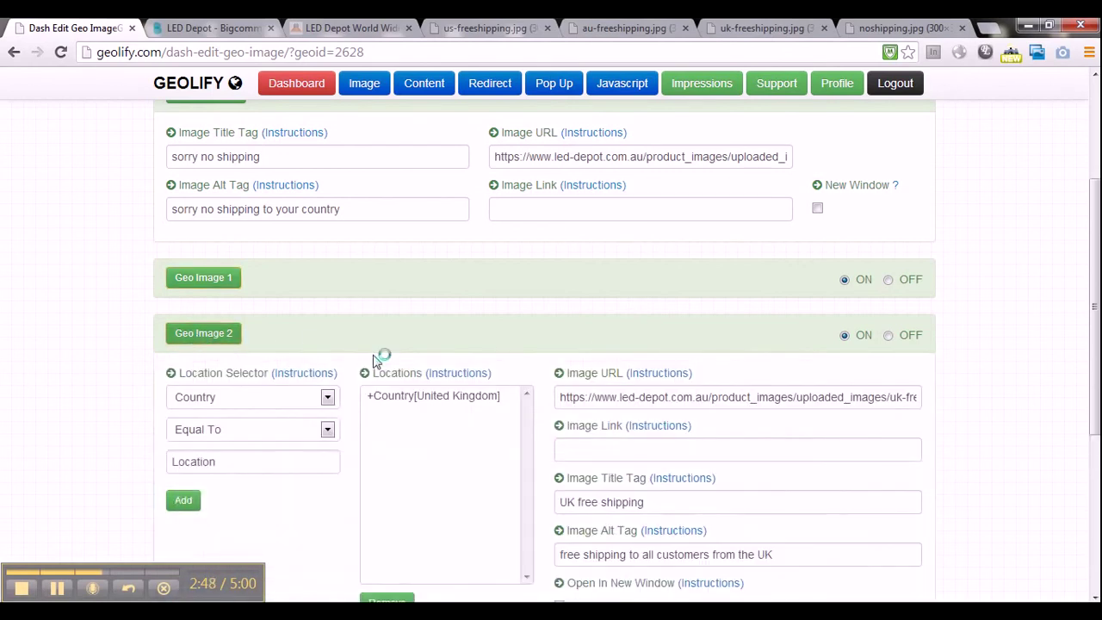
scroll(413, 373, "down", 1)
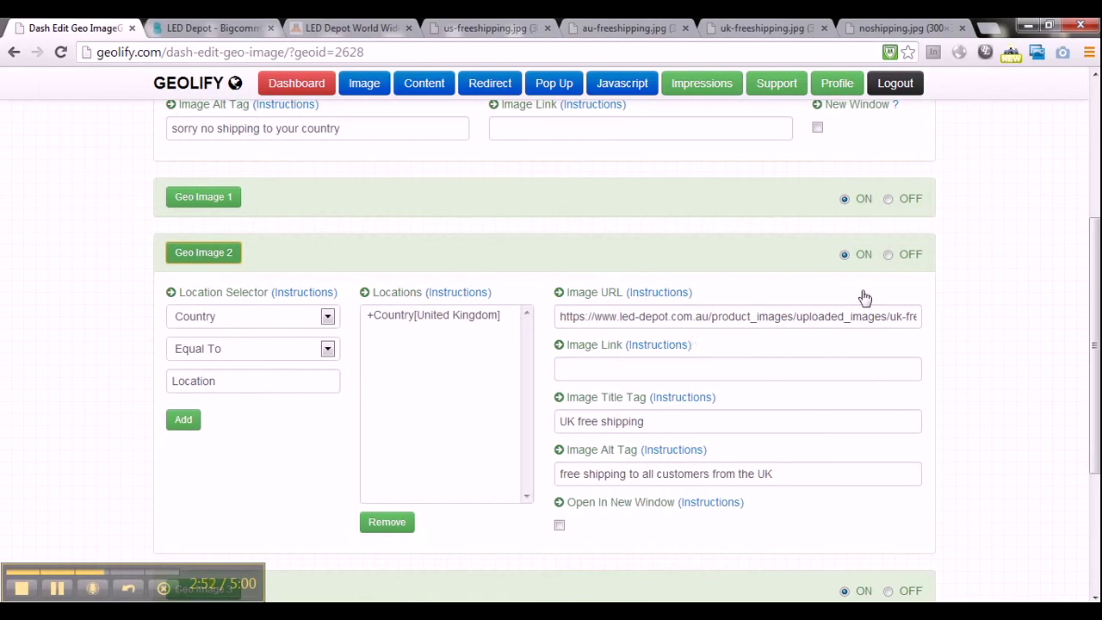
left_click(888, 256)
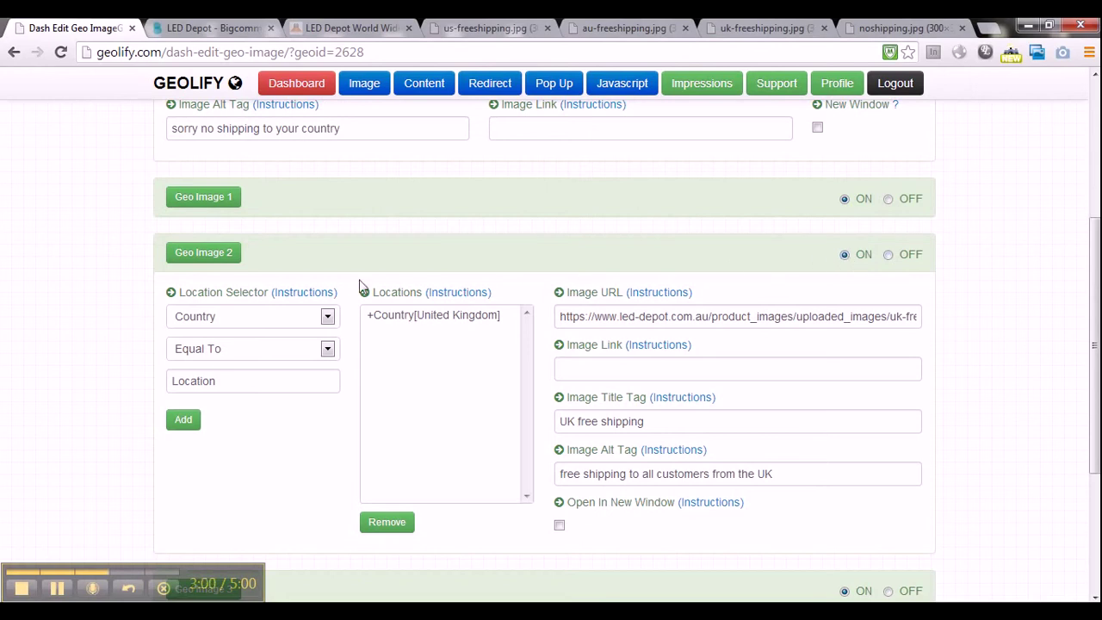
left_click(235, 255)
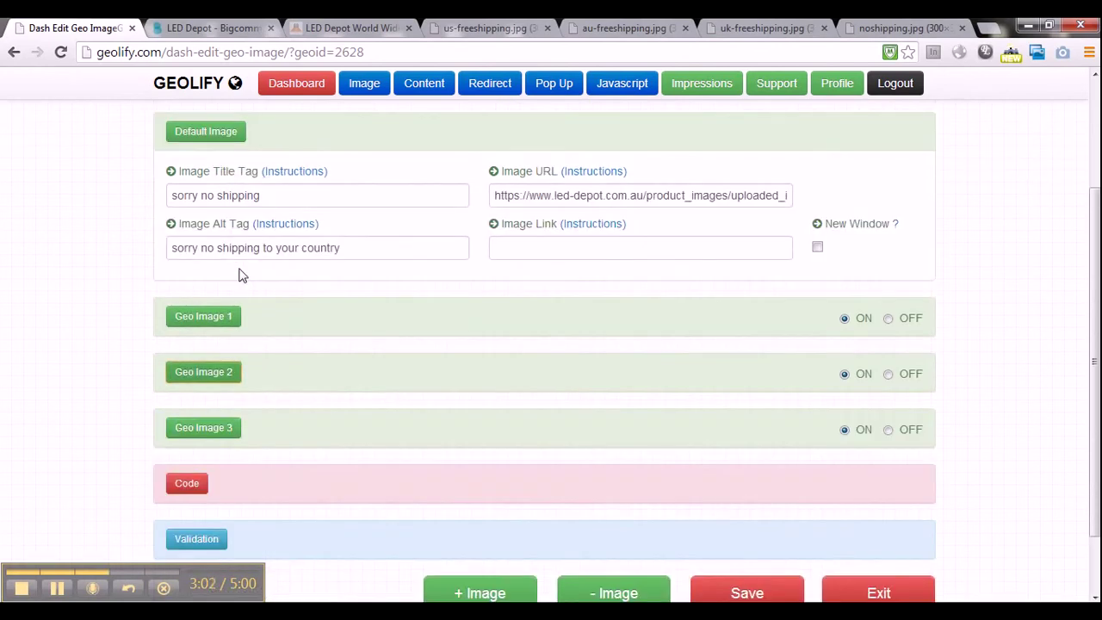
left_click(233, 133)
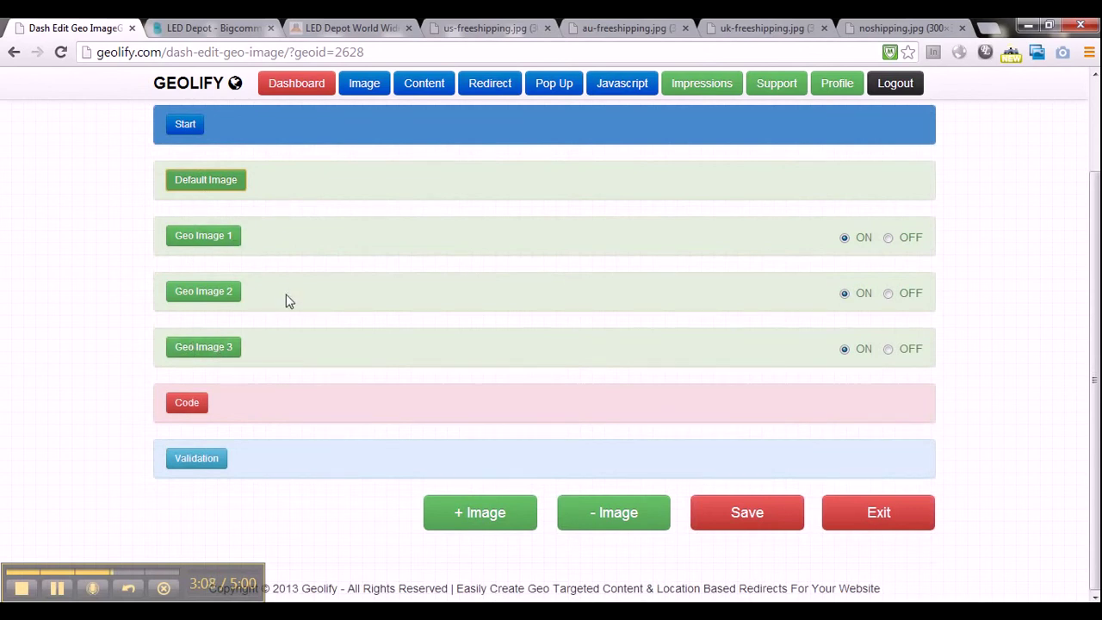
- Expand the geo image's code section and copy the whole website code script
left_click(205, 403)
scroll(203, 401, "down", 2)
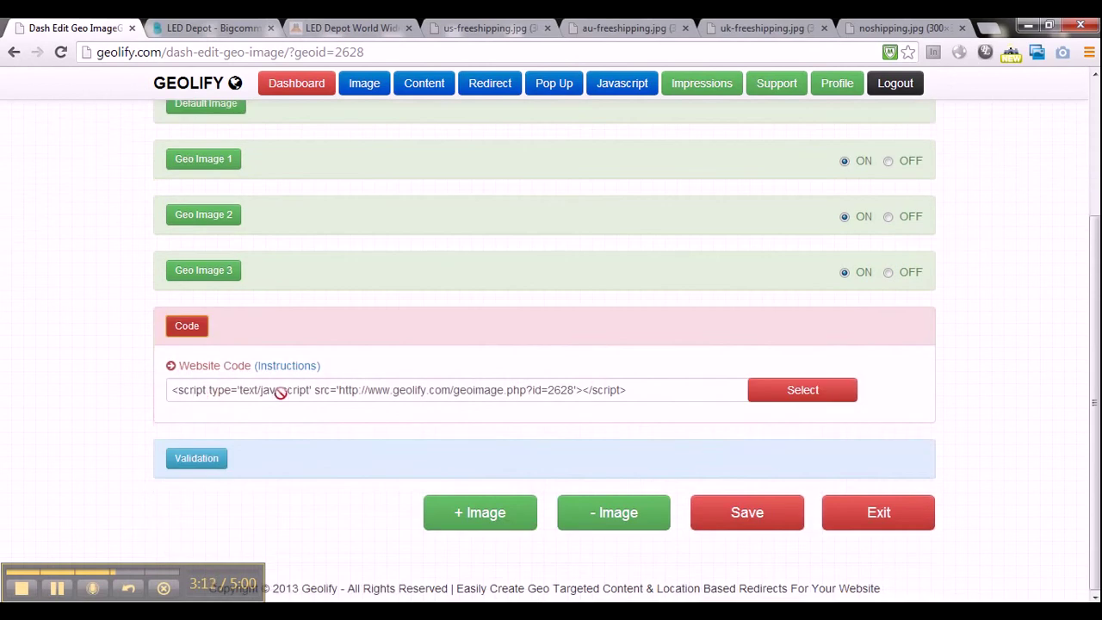
left_click(637, 391)
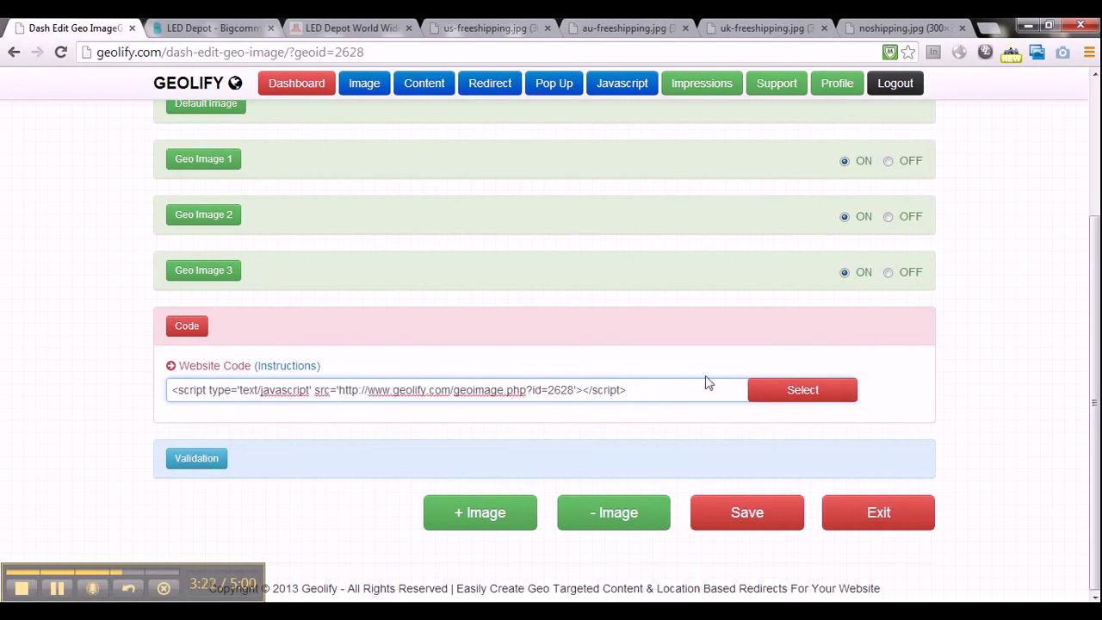
left_click(755, 394)
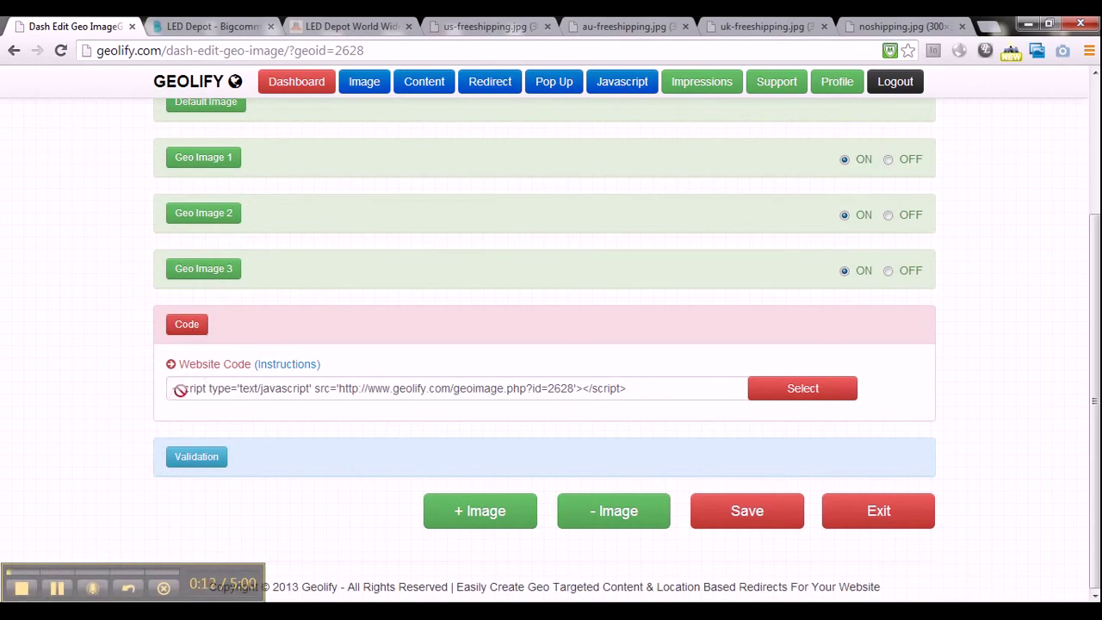
left_click(764, 400)
key("ctrl+c")
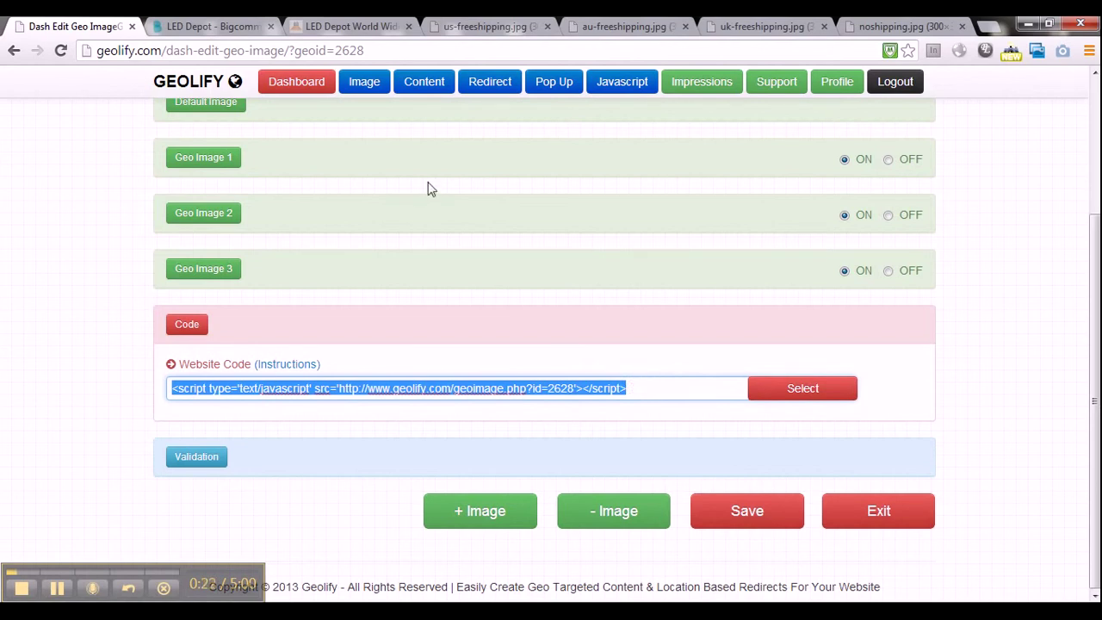
- Switch to the Bigcommerce editor for the world wide shipping page and dismiss the automatic logout warning
left_click(346, 24)
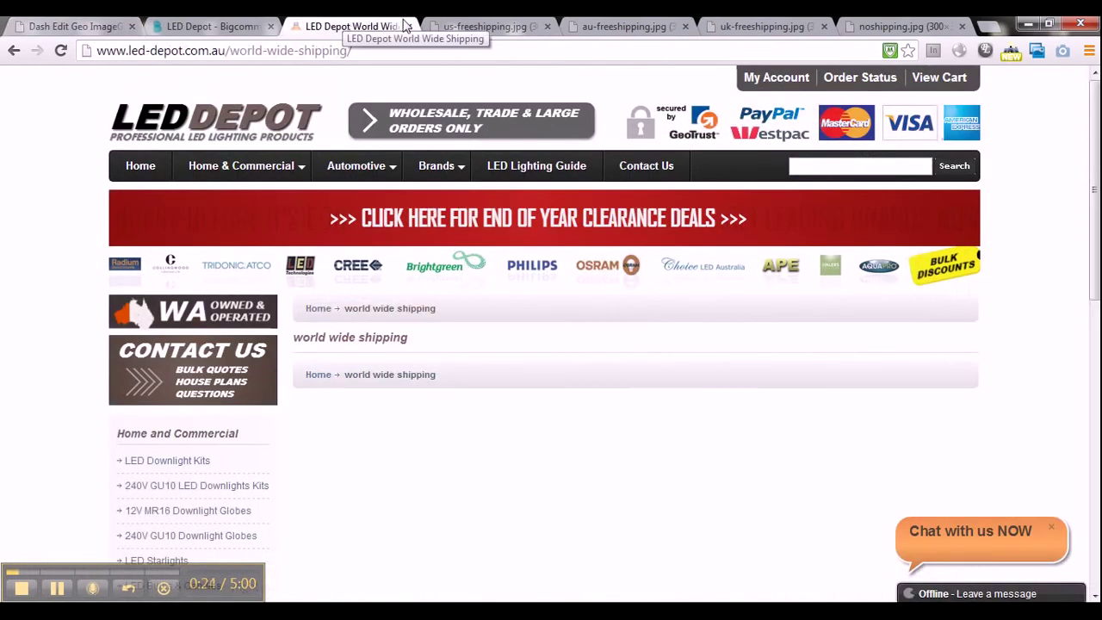
left_click(241, 25)
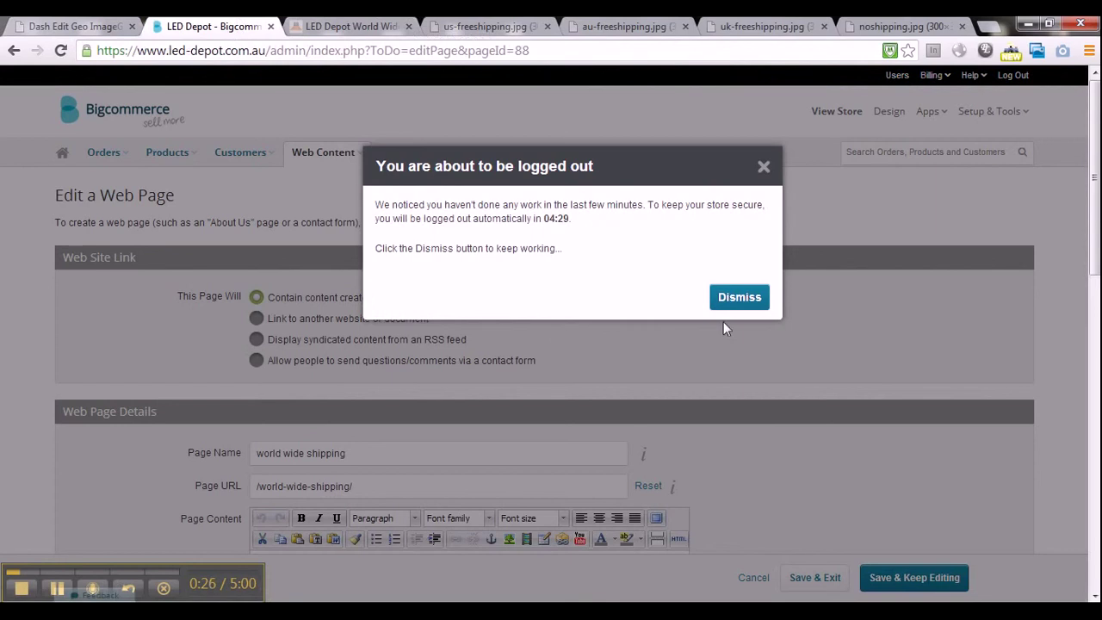
left_click(732, 301)
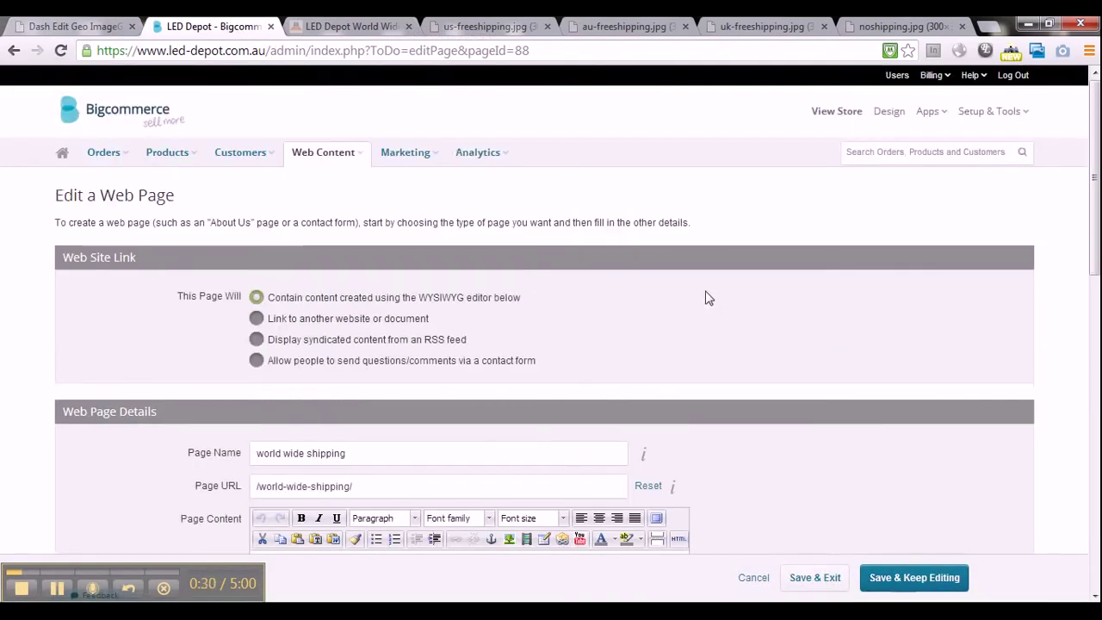
- Paste the copied Geolify script into the HTML source of the world wide shipping page's content, and save the page while keeping it open for editing
scroll(706, 298, "down", 3)
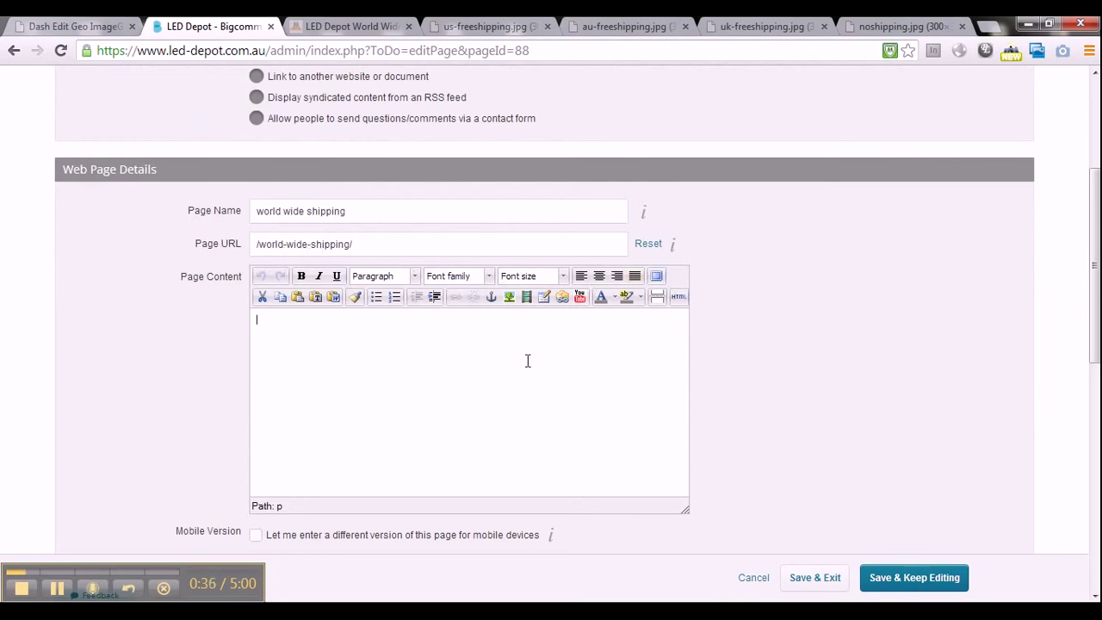
left_click(678, 296)
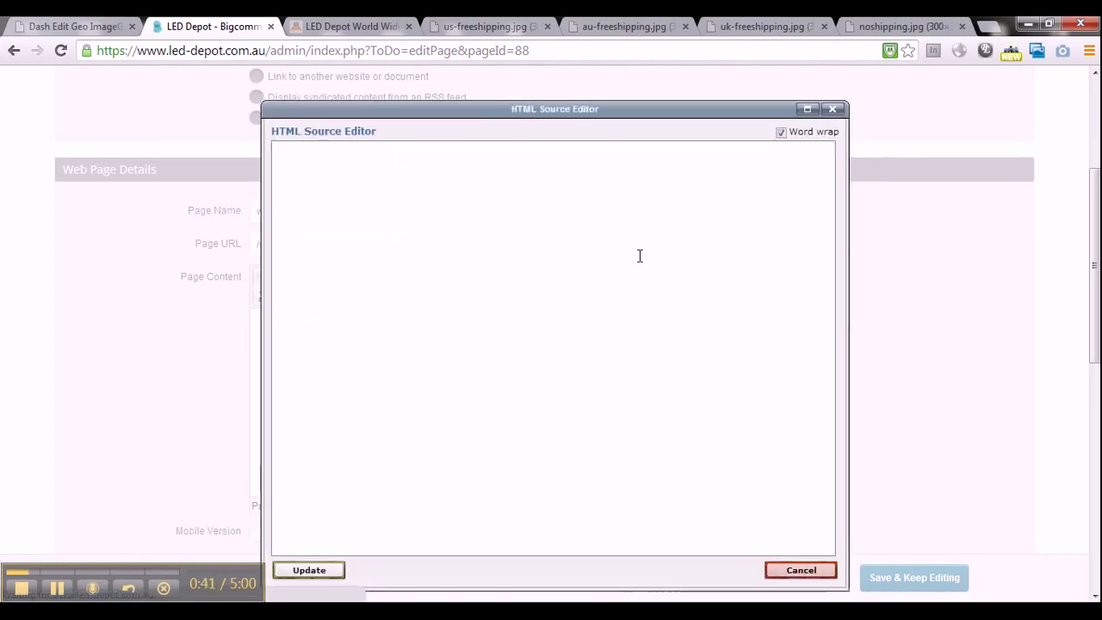
key("ctrl+v")
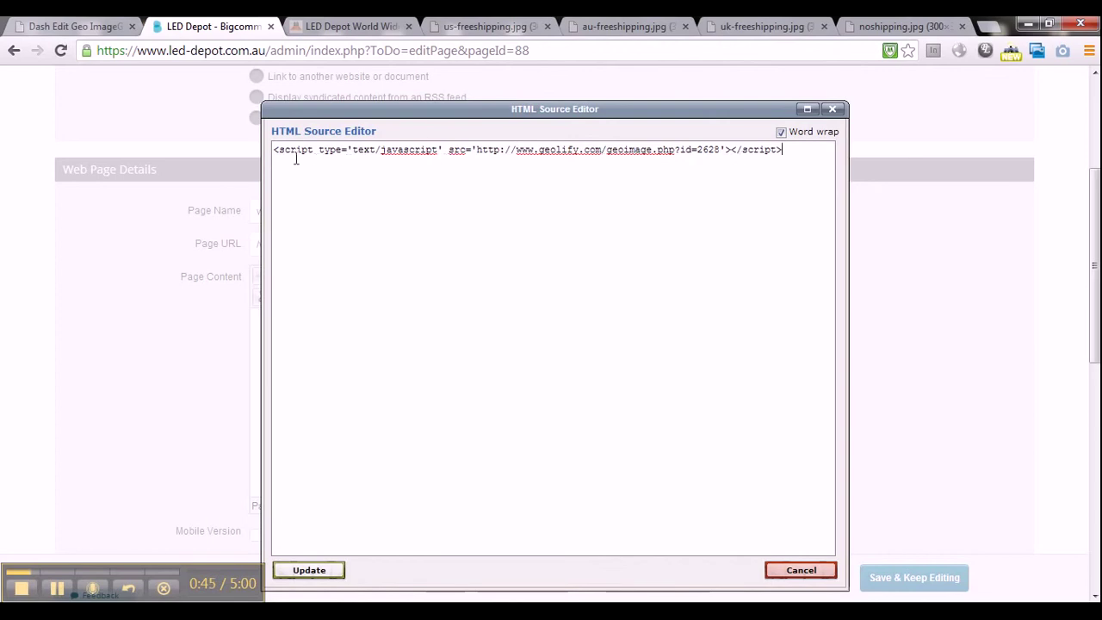
left_click_drag(698, 110, 692, 91)
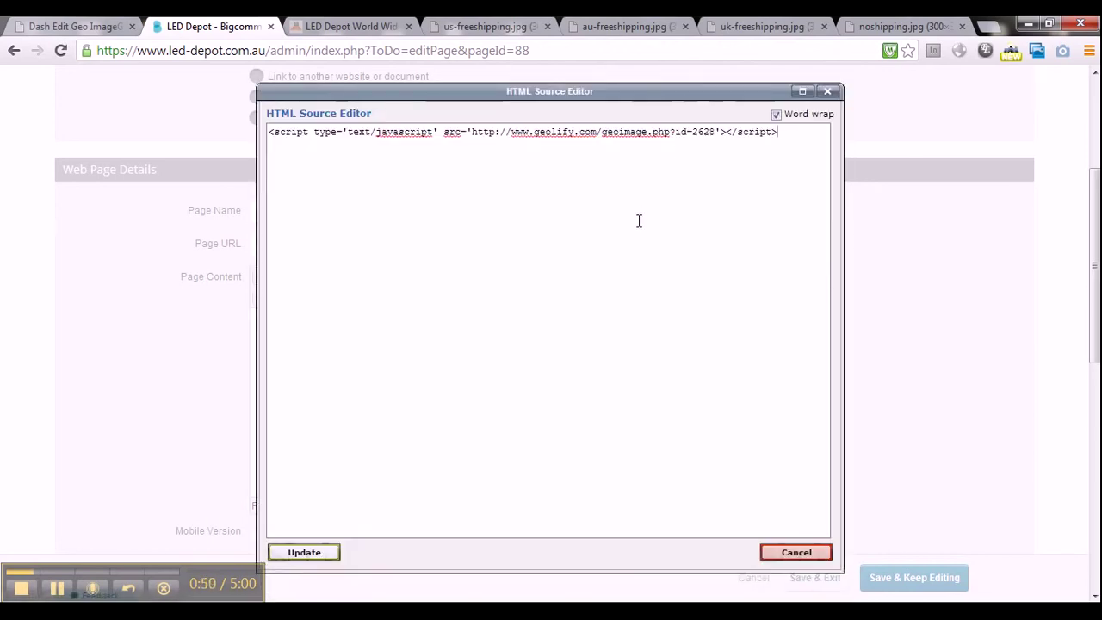
left_click(332, 555)
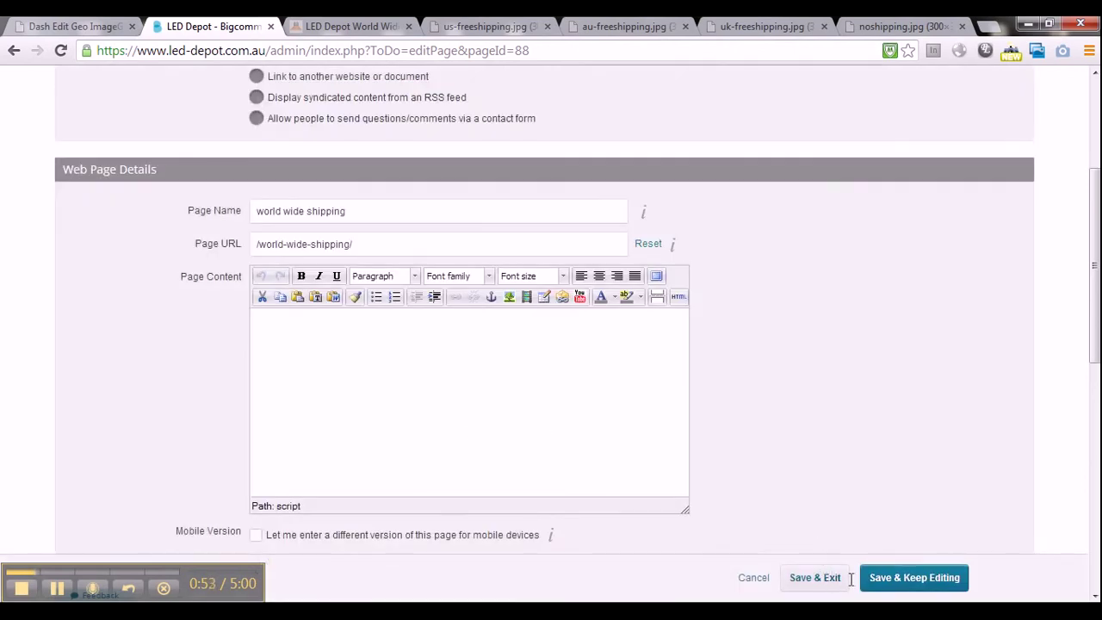
left_click(876, 589)
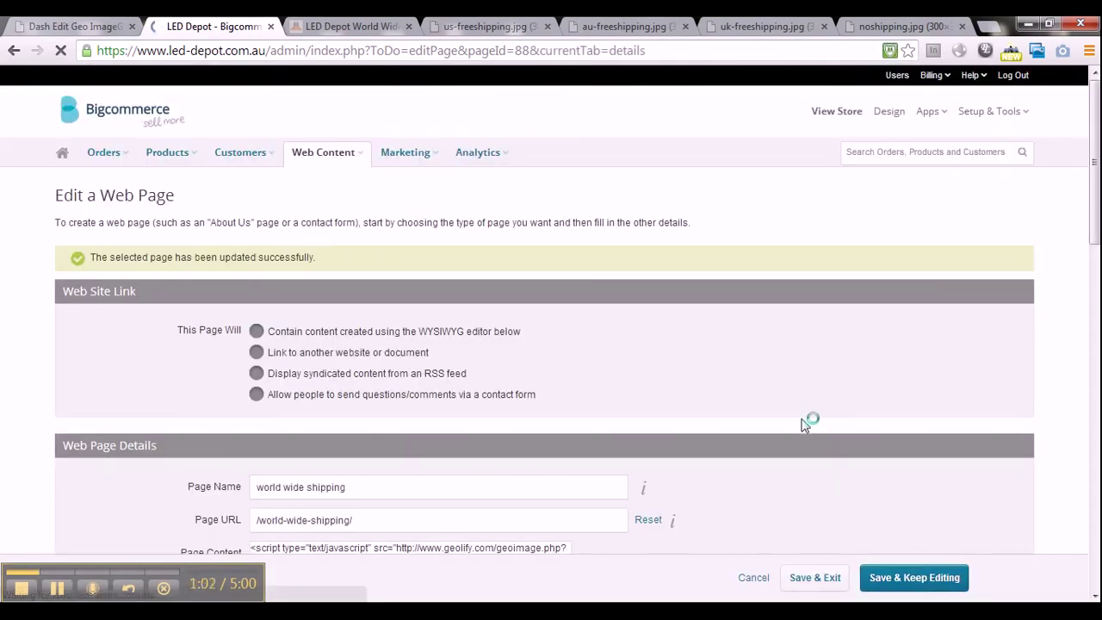
scroll(803, 425, "down", 2)
scroll(801, 425, "down", 1)
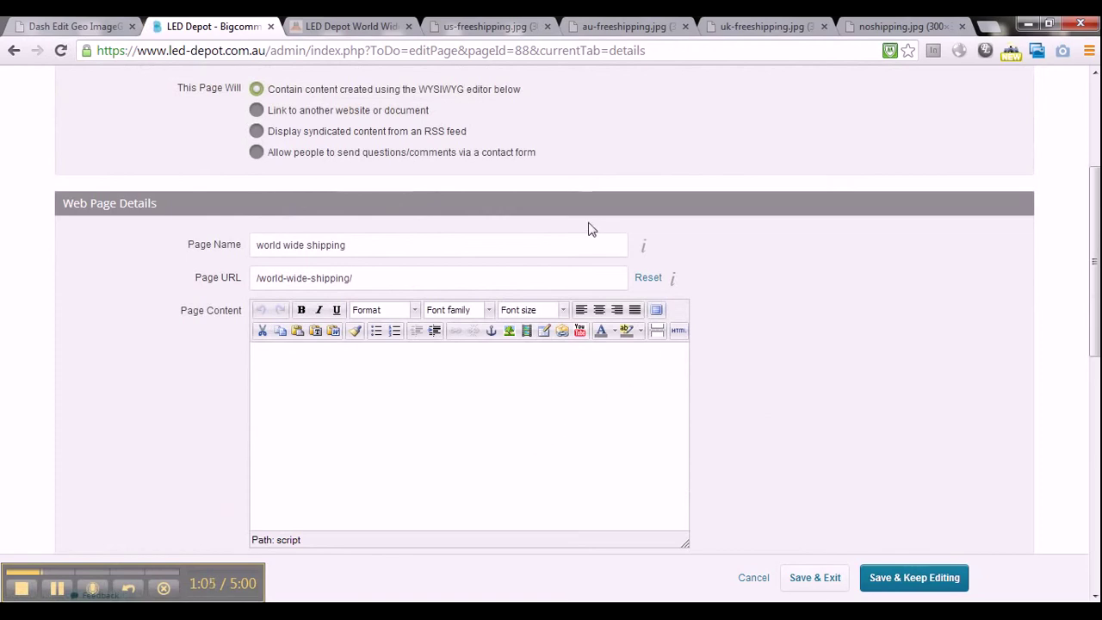
- Reload LED Depot's live world wide shipping page and check which geo-targeted banner it displays
left_click(370, 29)
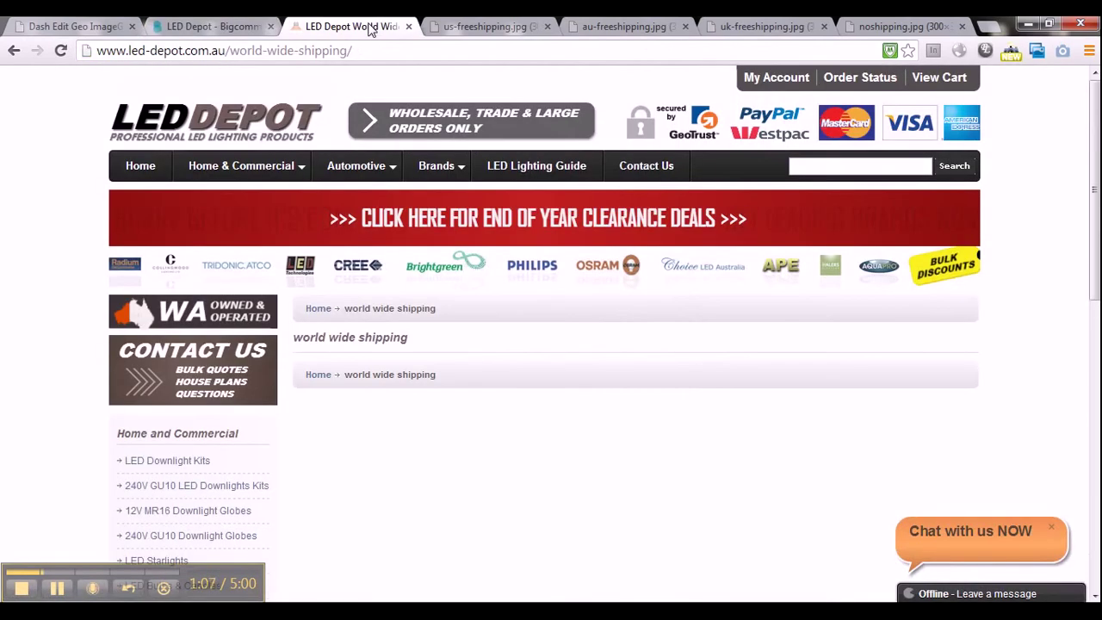
right_click(369, 27)
left_click(401, 62)
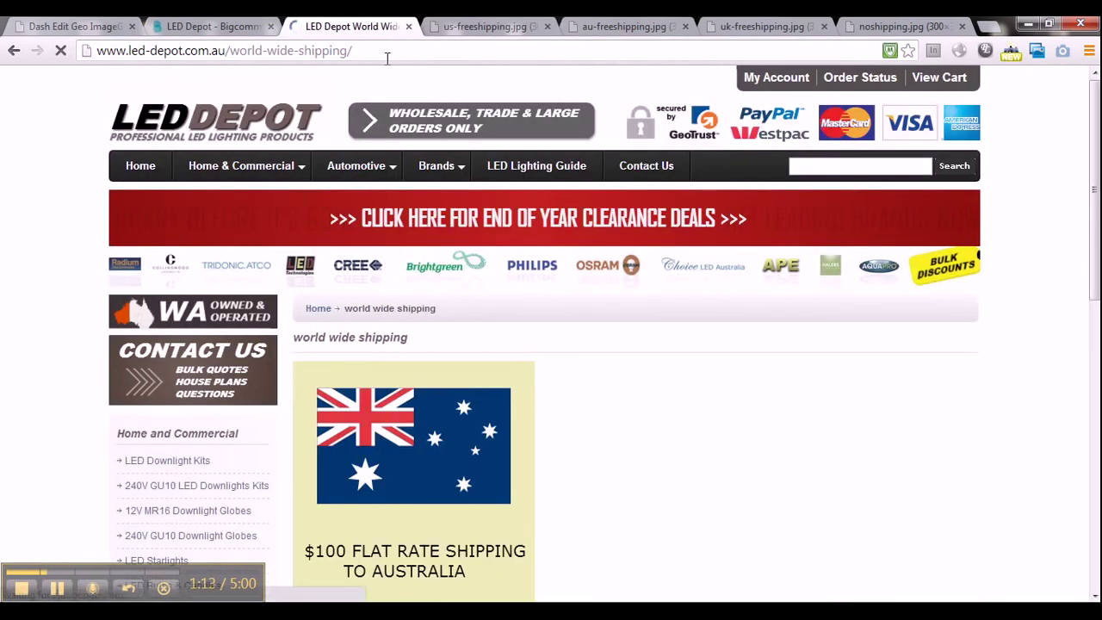
scroll(404, 118, "down", 1)
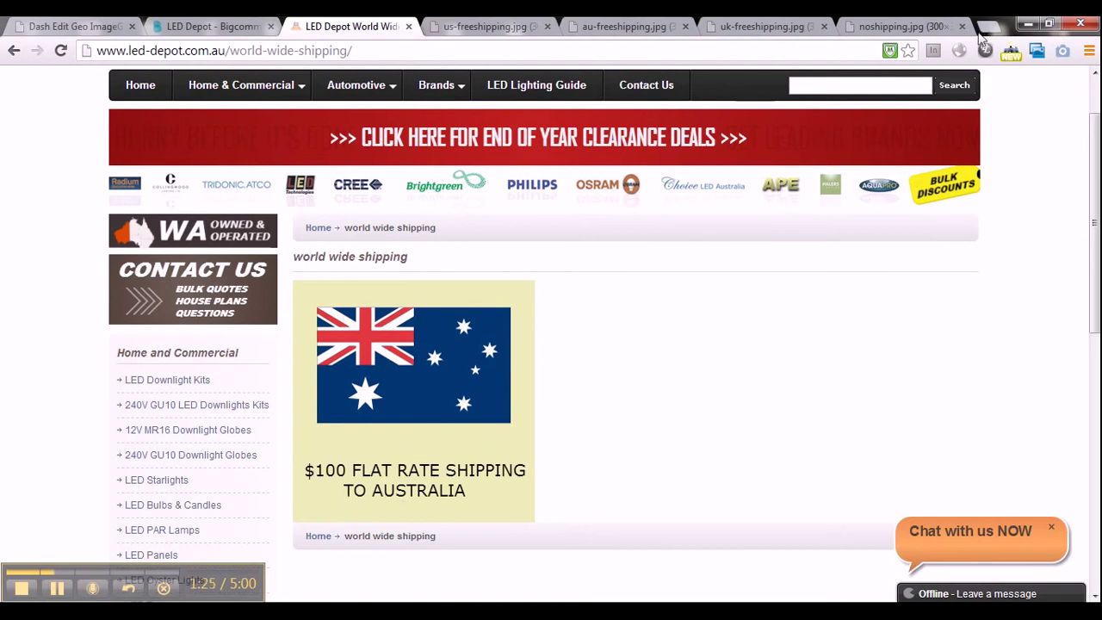
- Return to Geolify and check the visitor location it detects on the Dashboard
left_click(69, 27)
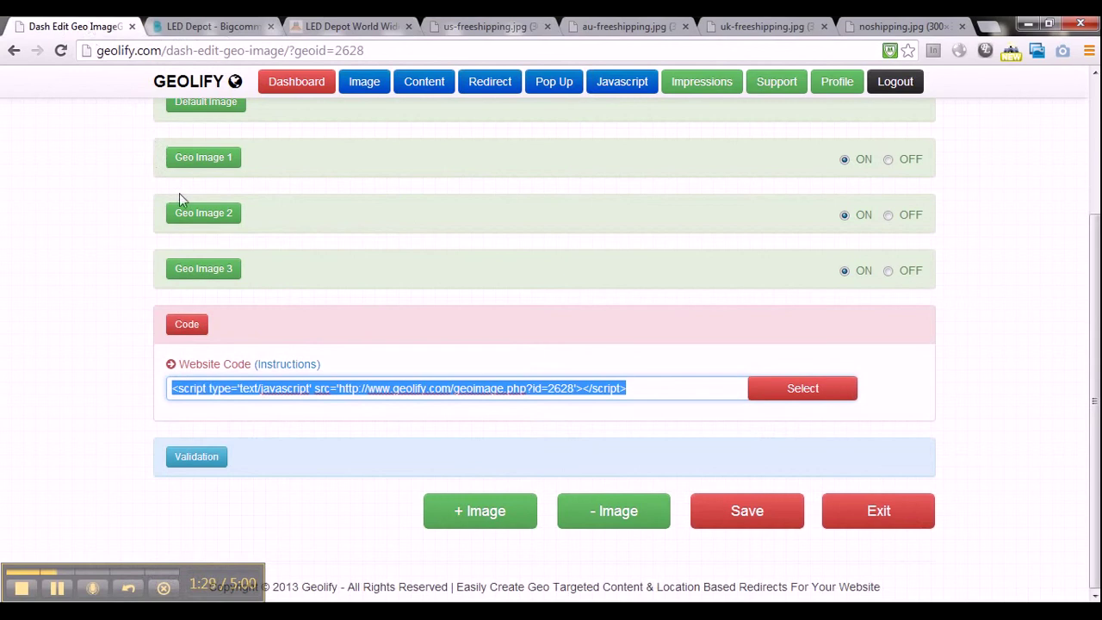
scroll(179, 193, "up", 1)
left_click(285, 91)
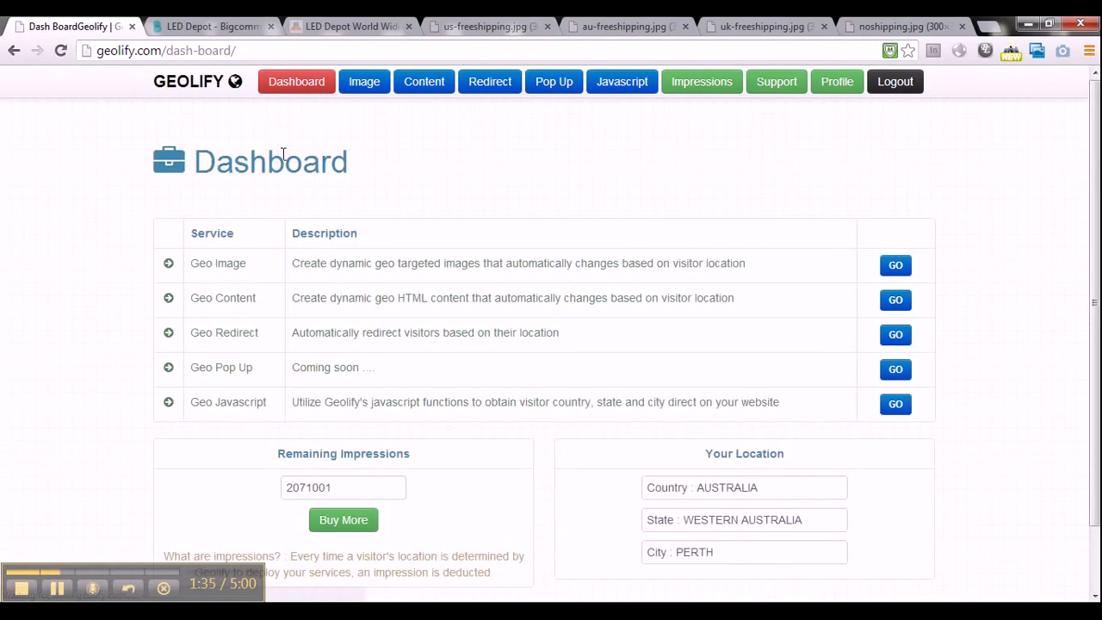
scroll(290, 164, "down", 1)
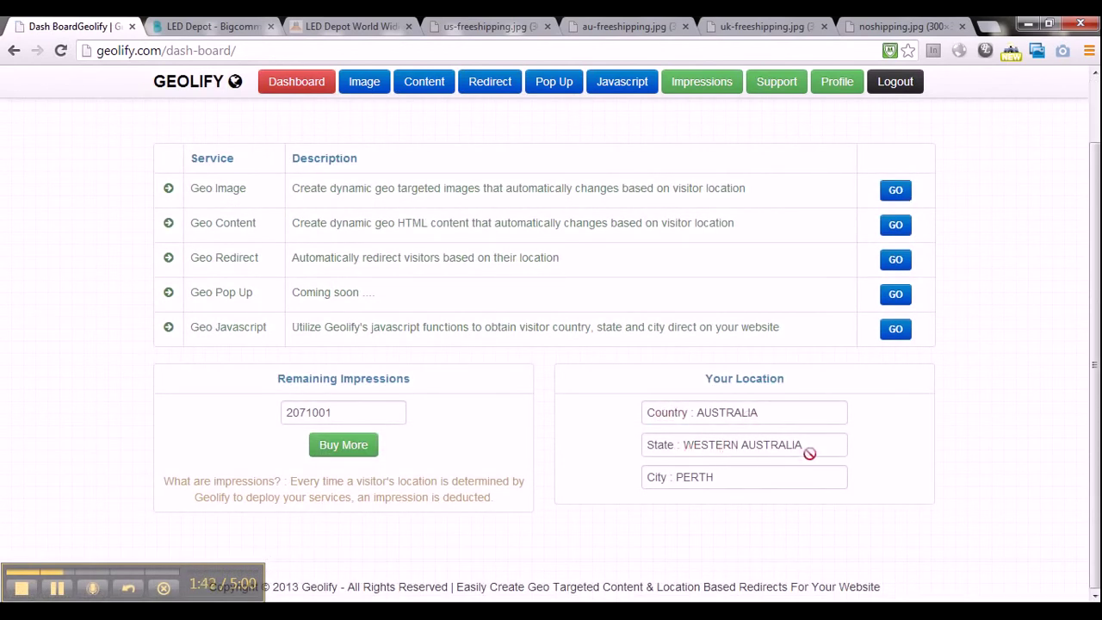
scroll(755, 483, "up", 1)
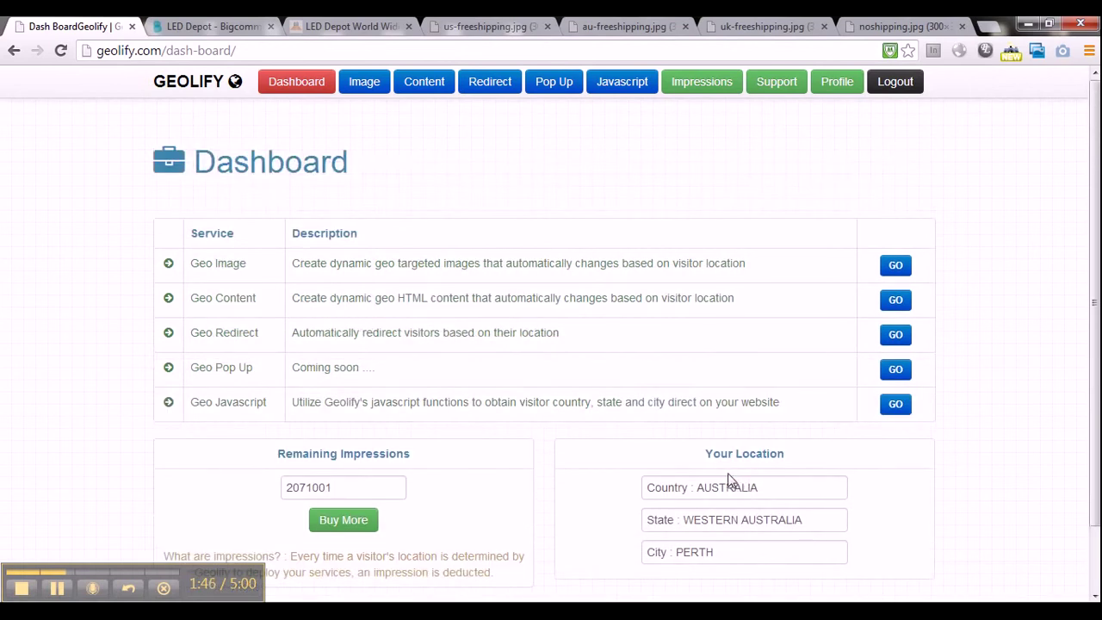
- Open the world wide shipping banner for editing from the Geo Image list and expand its Code and Validation sections
left_click(379, 90)
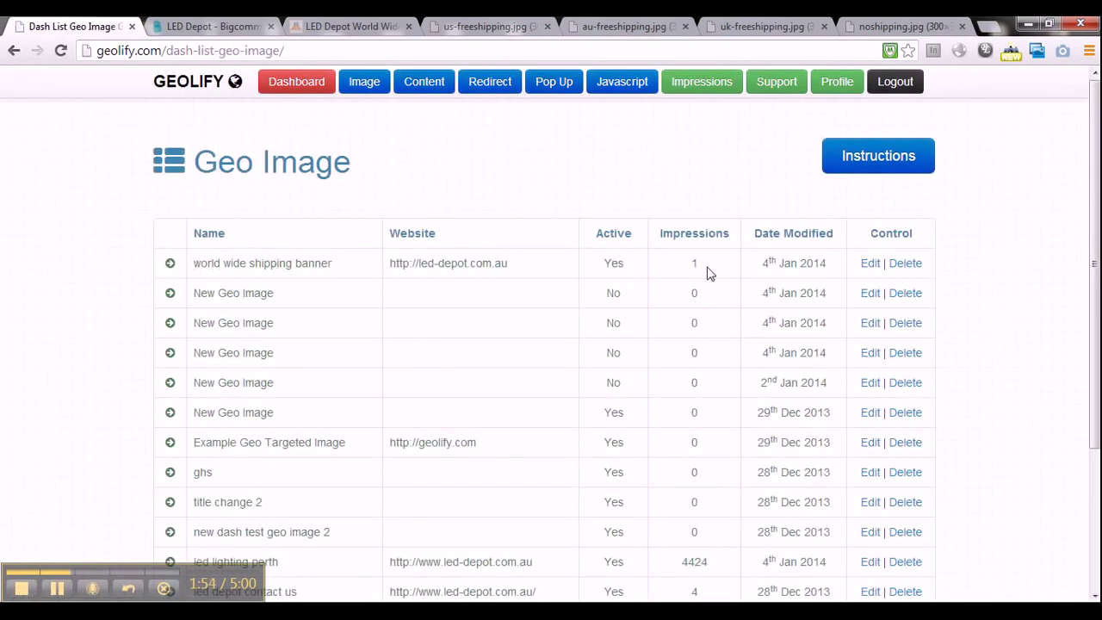
left_click(868, 271)
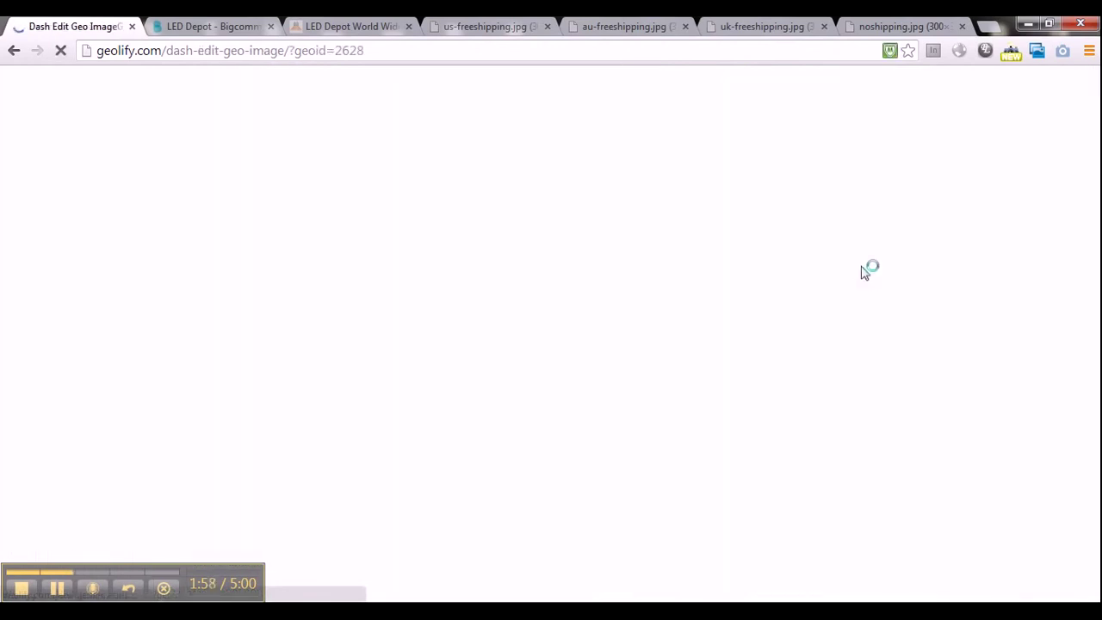
scroll(826, 274, "down", 3)
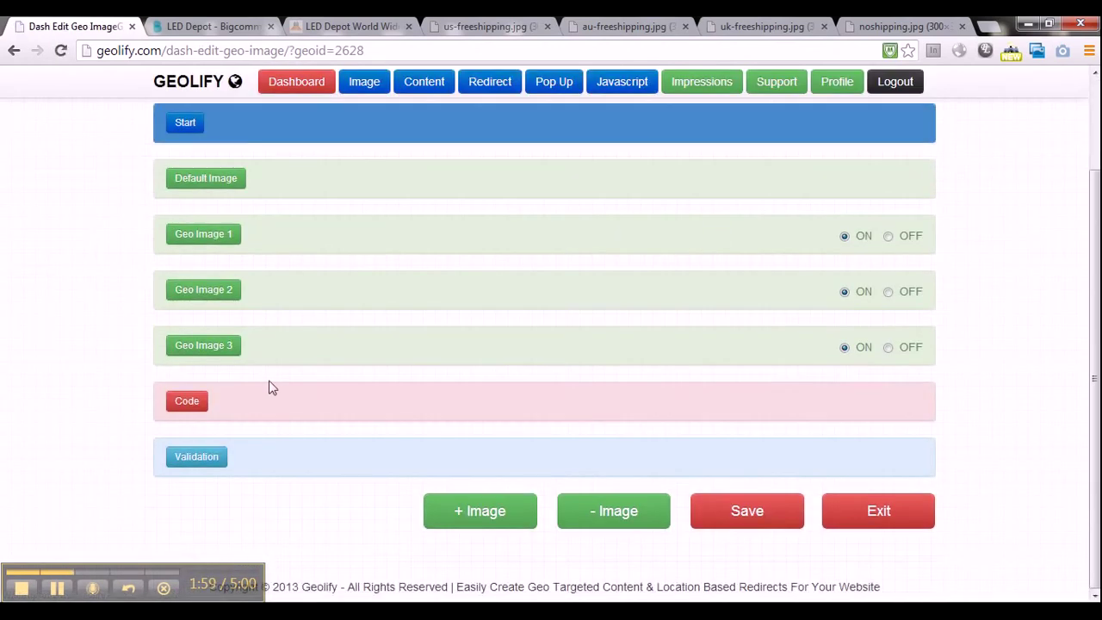
left_click(200, 402)
scroll(217, 401, "down", 2)
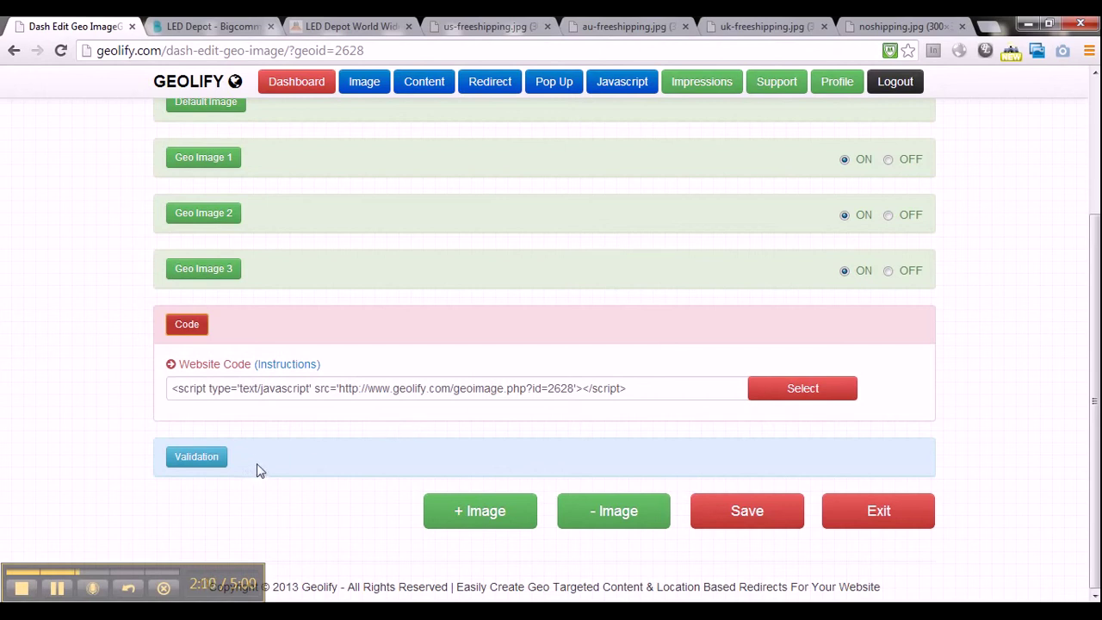
left_click(223, 467)
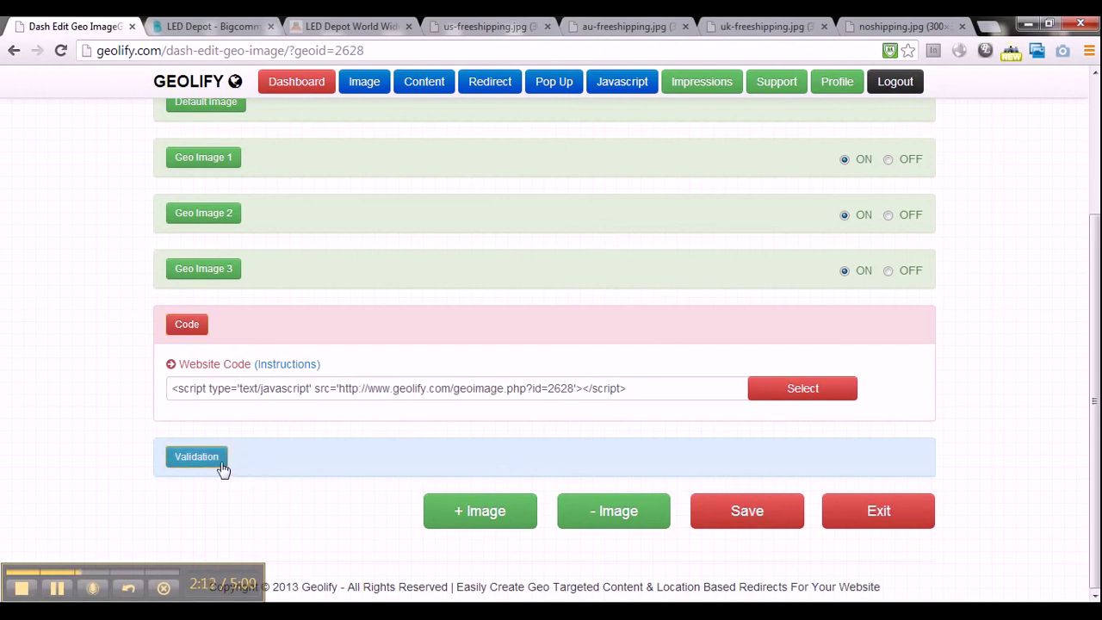
scroll(224, 468, "down", 3)
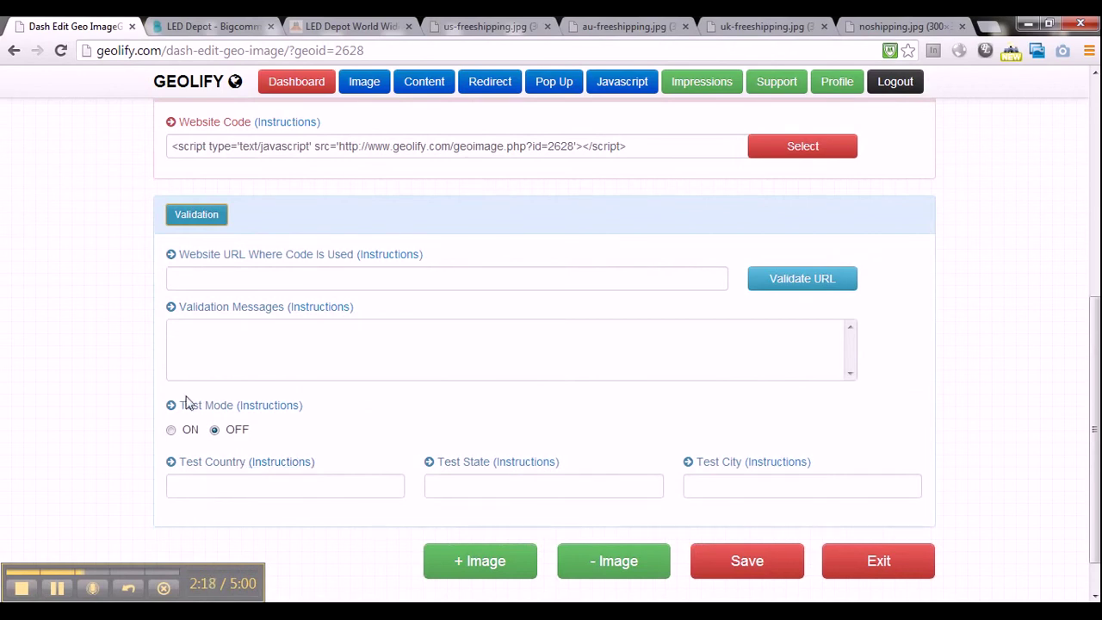
- Copy the live world wide shipping page's address into Website URL Where Code Is Used and validate it
left_click(275, 283)
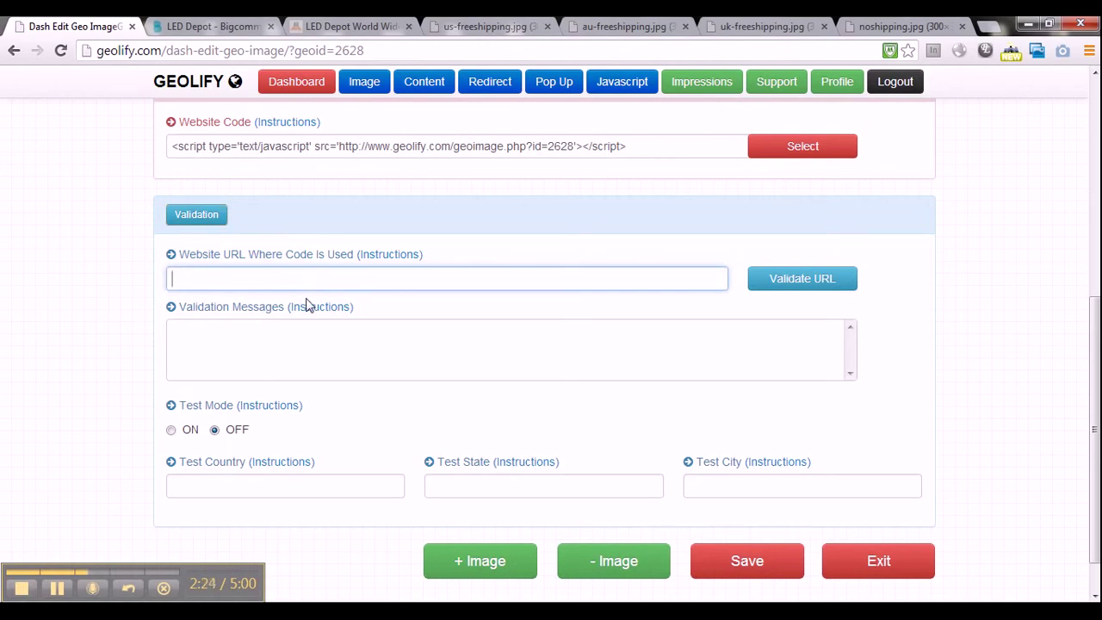
left_click(375, 277)
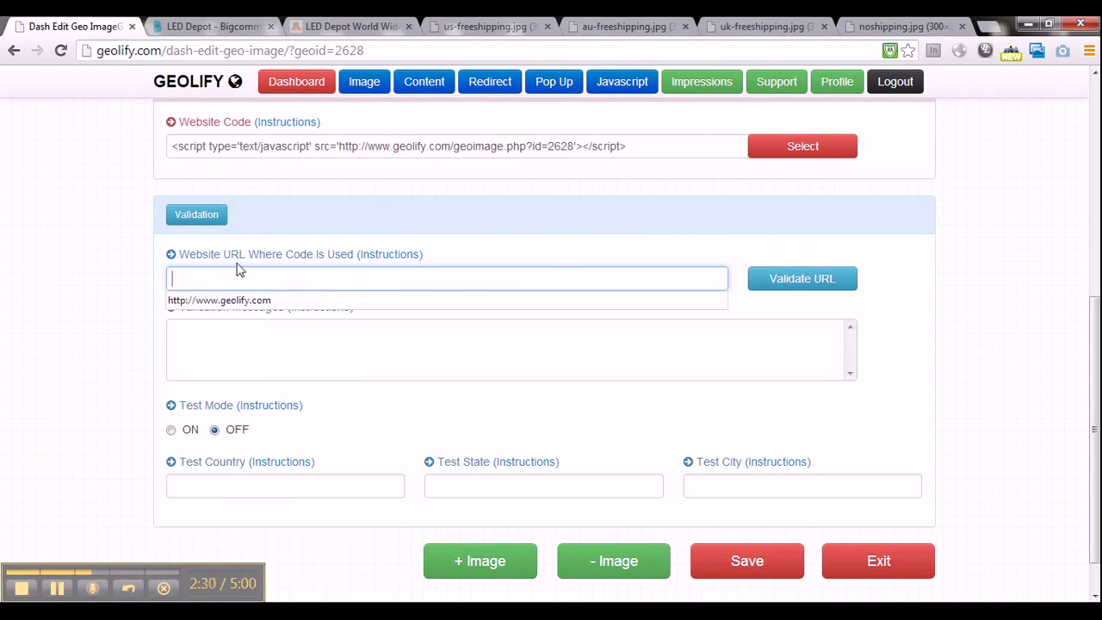
left_click(352, 35)
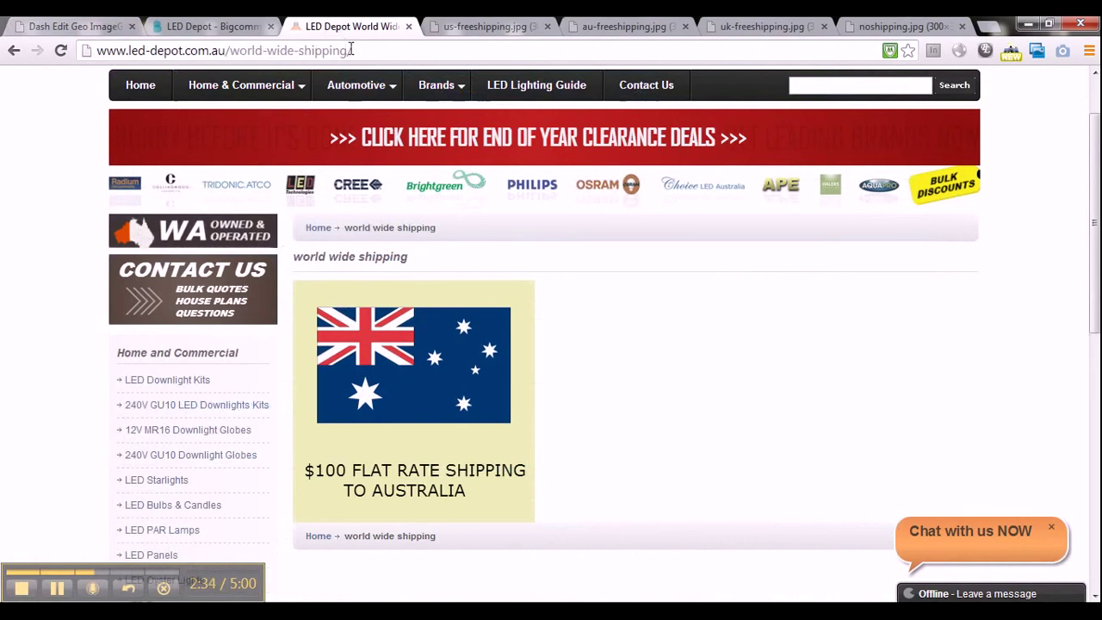
left_click(350, 50)
key("ctrl+c")
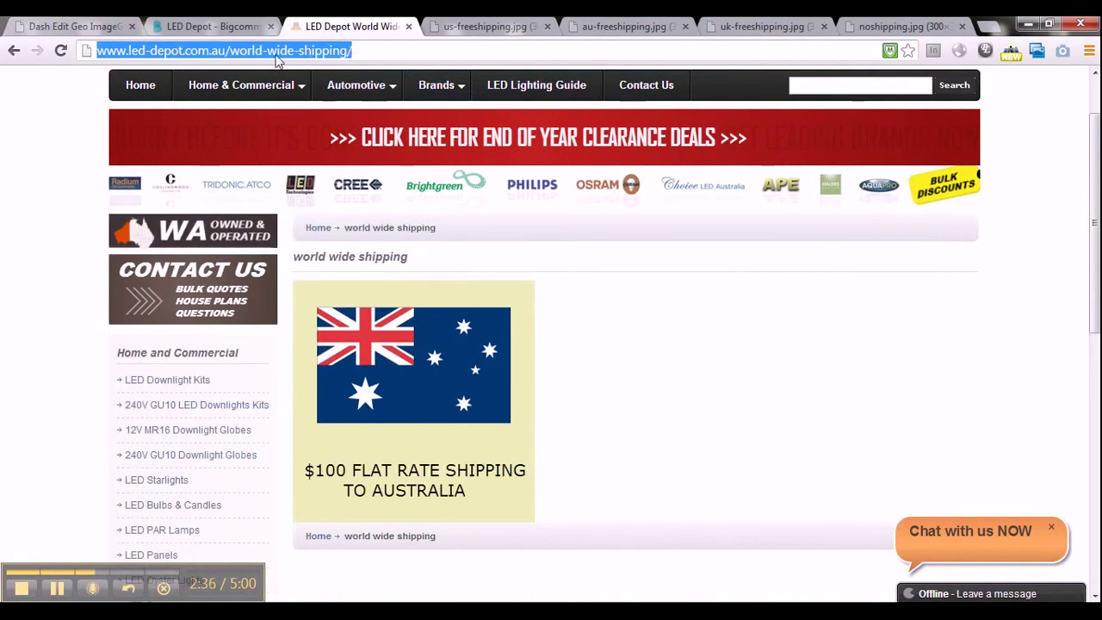
left_click(108, 27)
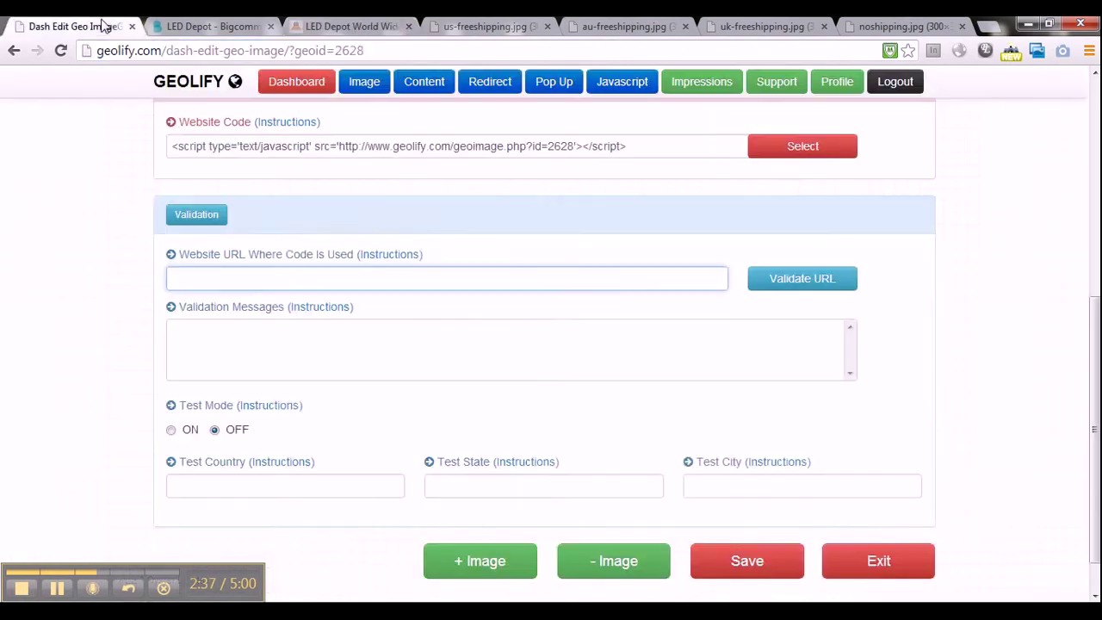
left_click(251, 274)
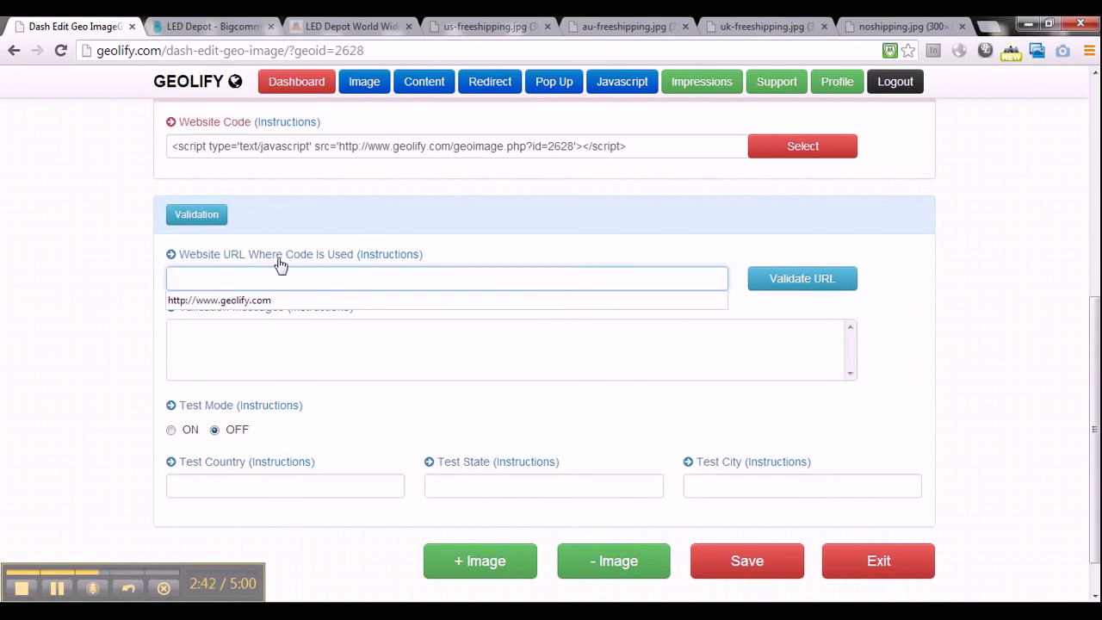
key("ctrl+v")
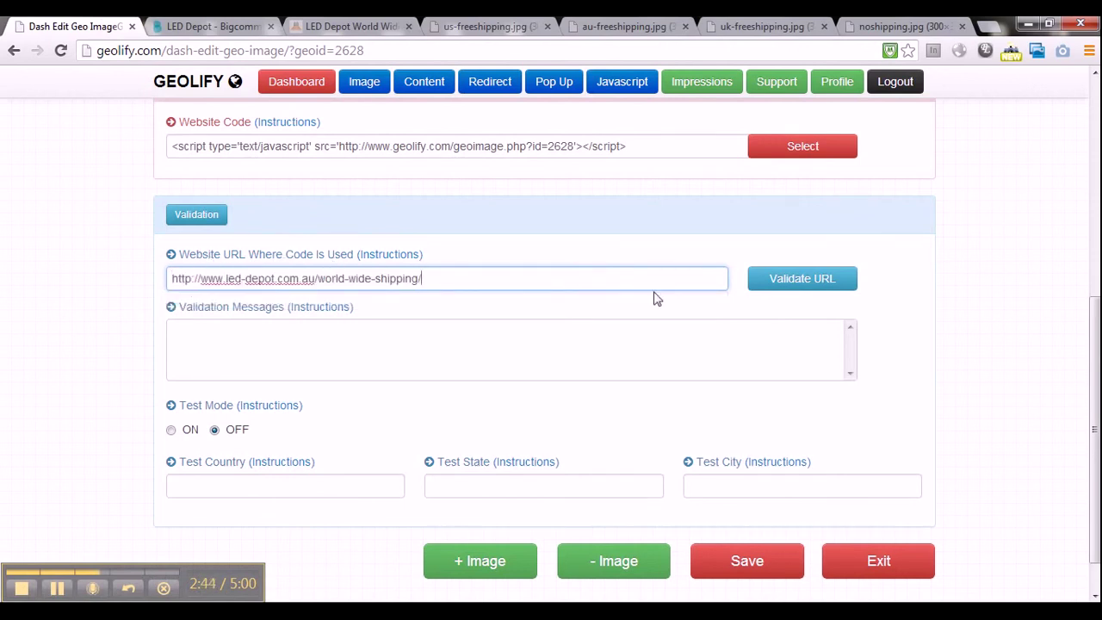
left_click(792, 294)
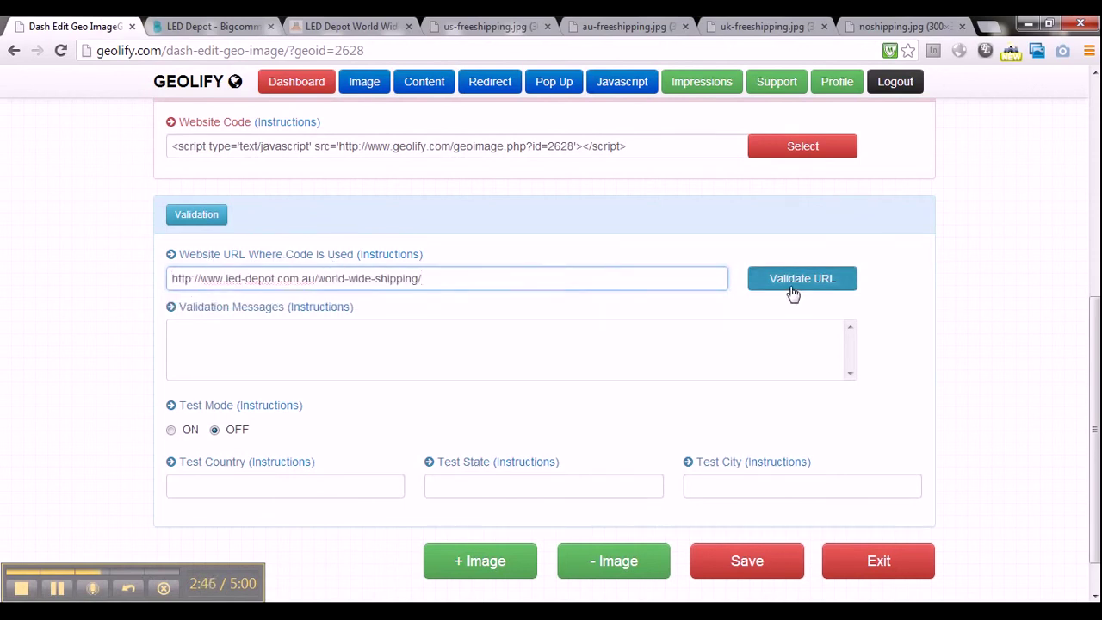
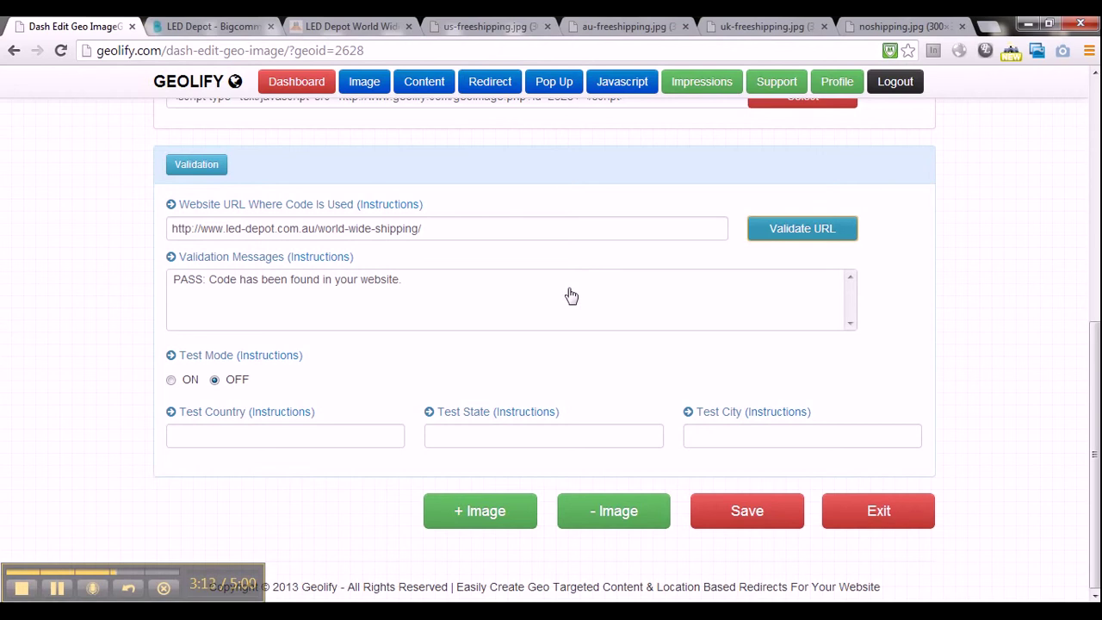
- Check the banner currently shown on LED Depot's live shipping page and return to the Geolify validation settings
left_click(379, 25)
scroll(669, 375, "down", 1)
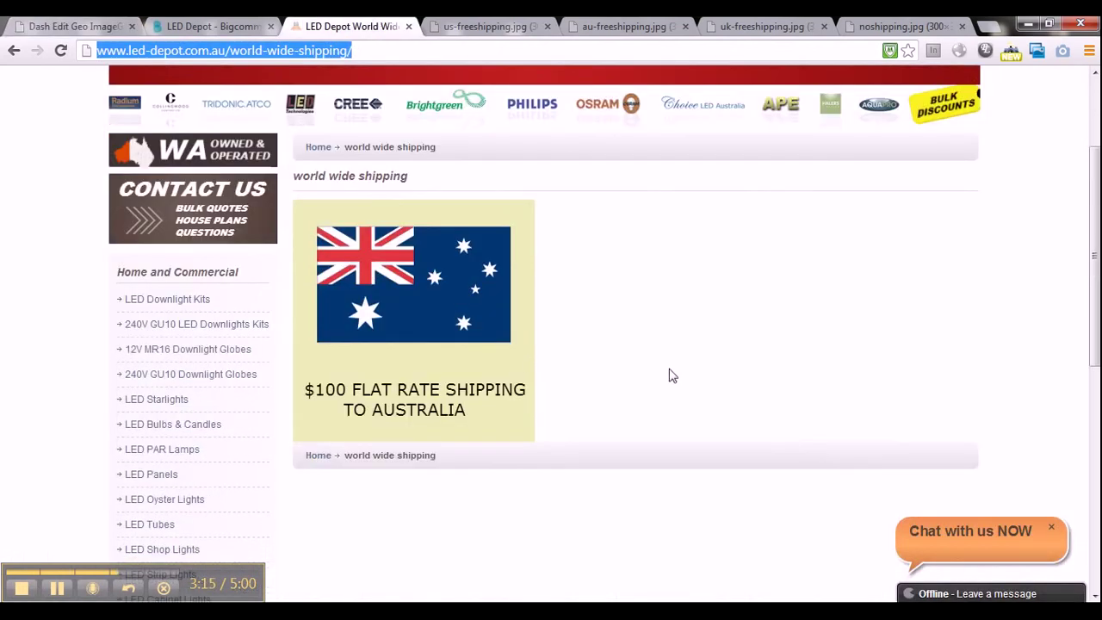
mouse_move(340, 355)
left_click(81, 26)
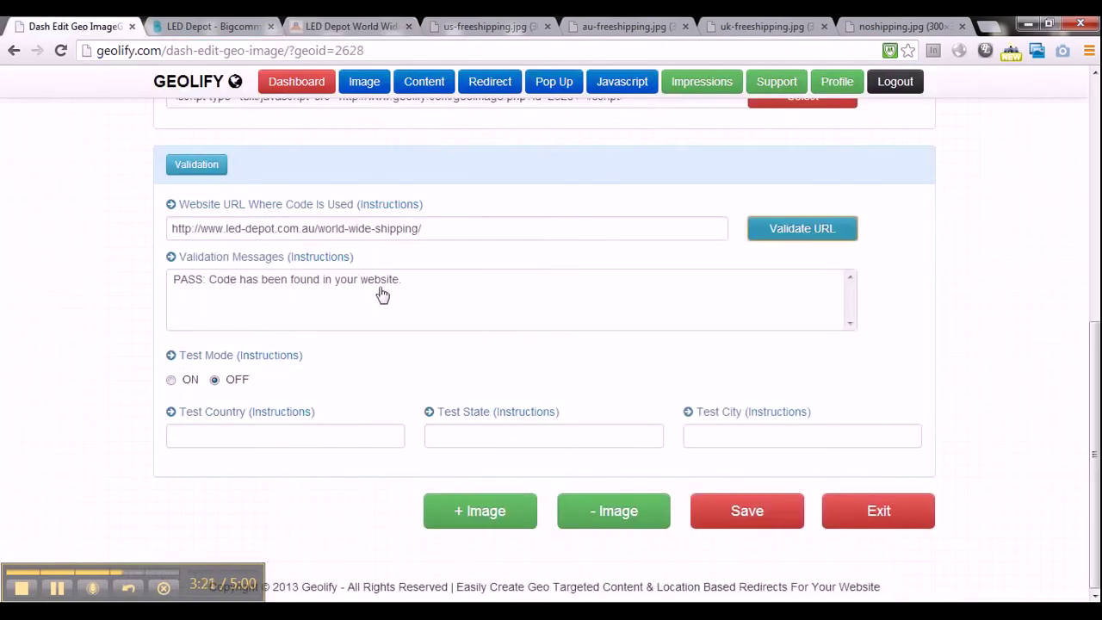
- Turn Test Mode on with United States as the test country, save the geo image and recheck its validation settings
left_click(177, 381)
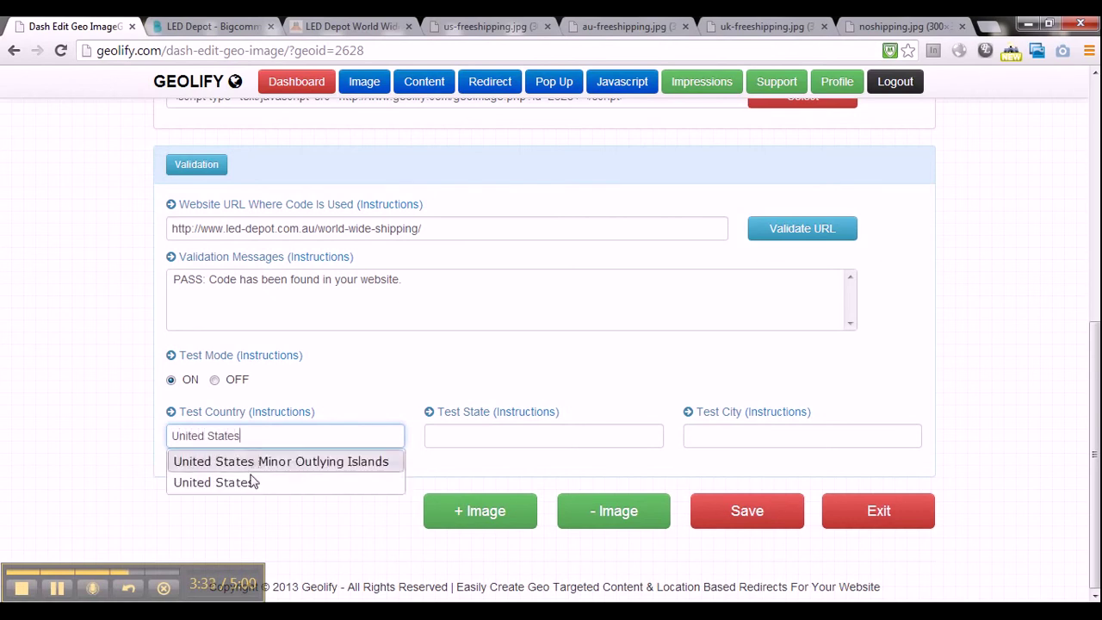
left_click(249, 483)
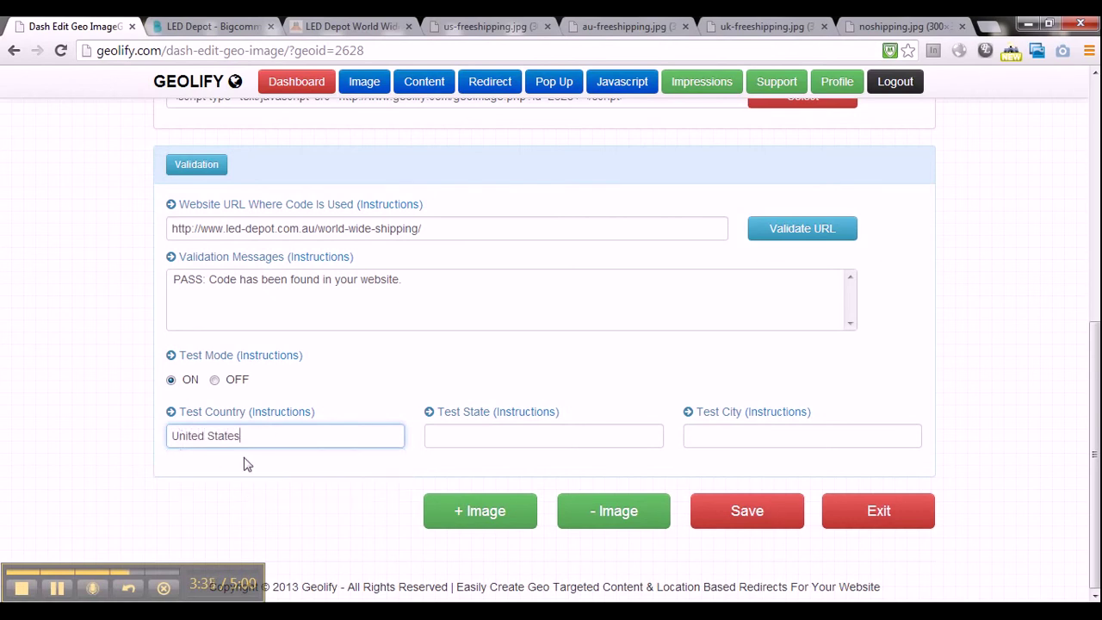
left_click(725, 514)
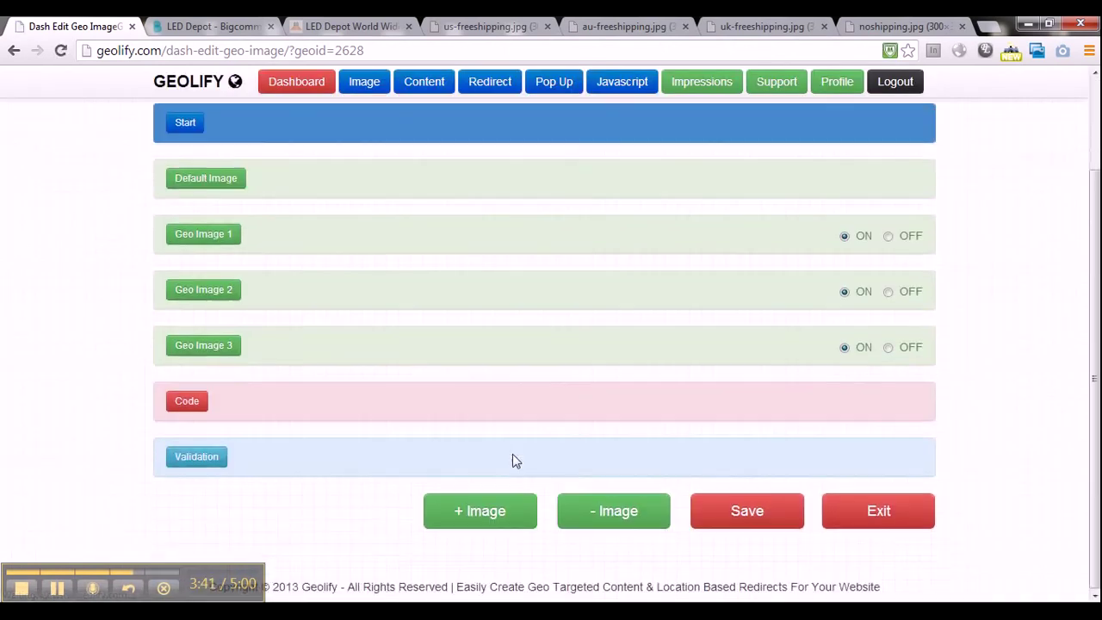
left_click(204, 457)
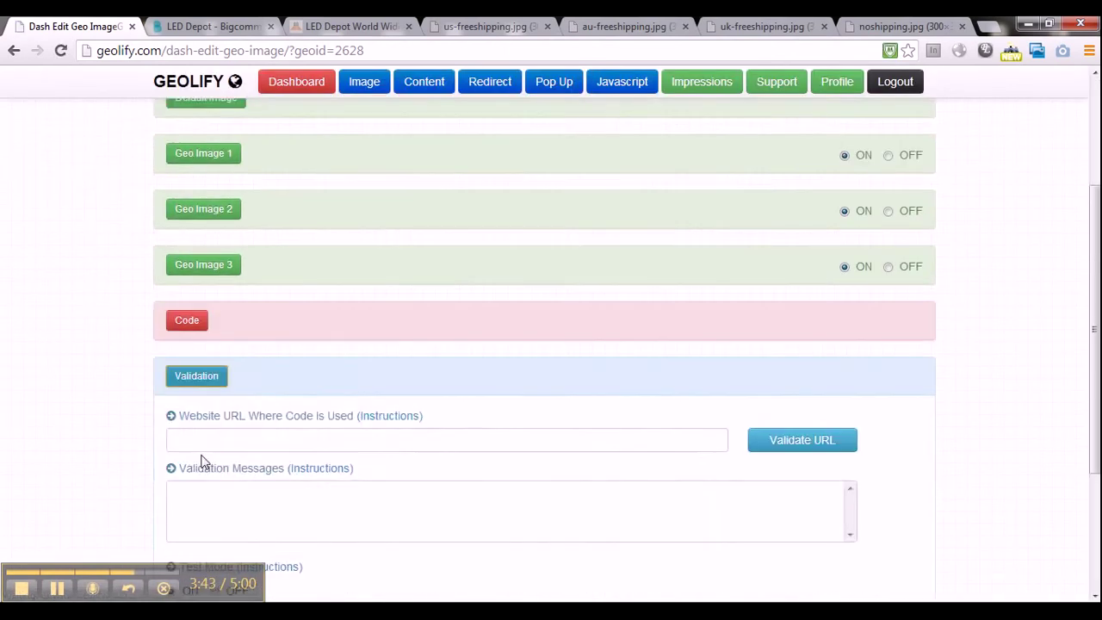
scroll(204, 463, "down", 1)
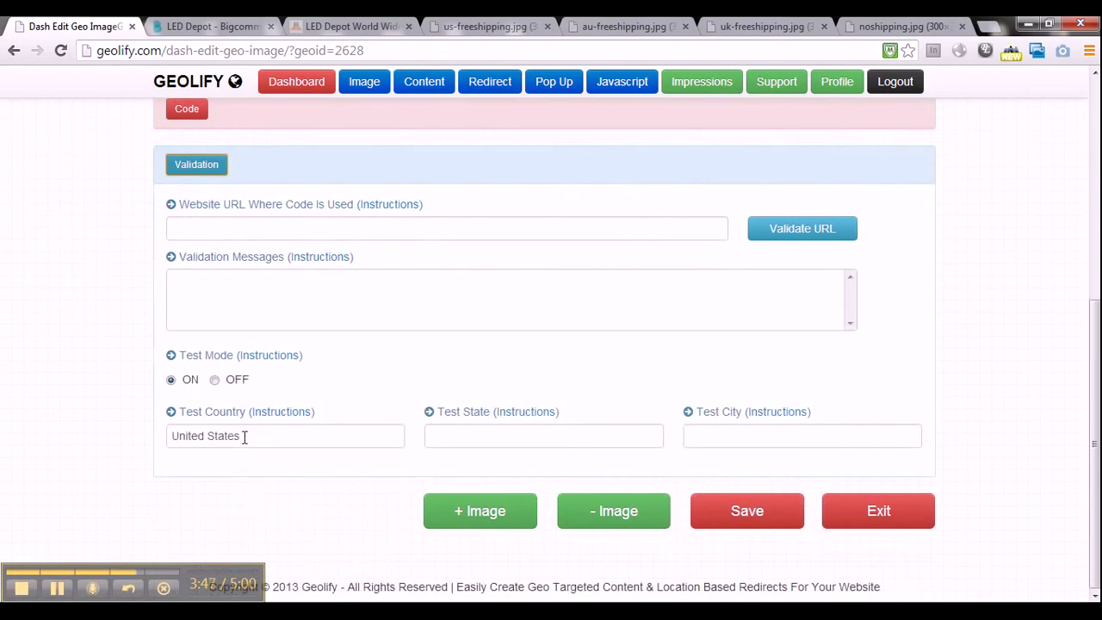
- Reload LED Depot's world wide shipping page and check the banner displayed for the United States test location
left_click(342, 27)
right_click(343, 30)
left_click(363, 57)
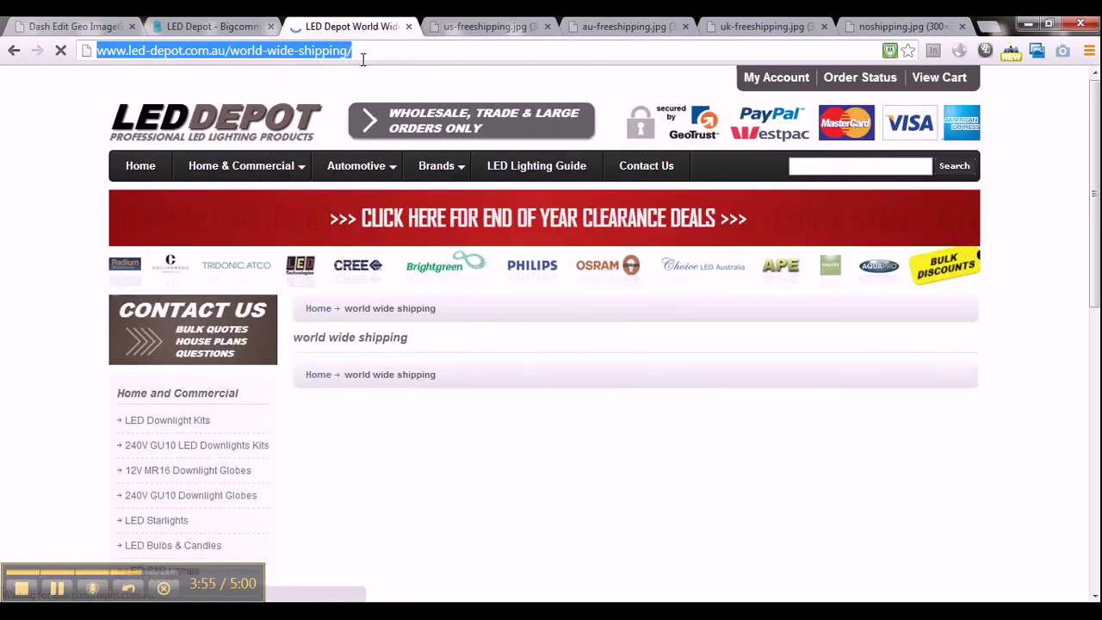
scroll(376, 91, "down", 2)
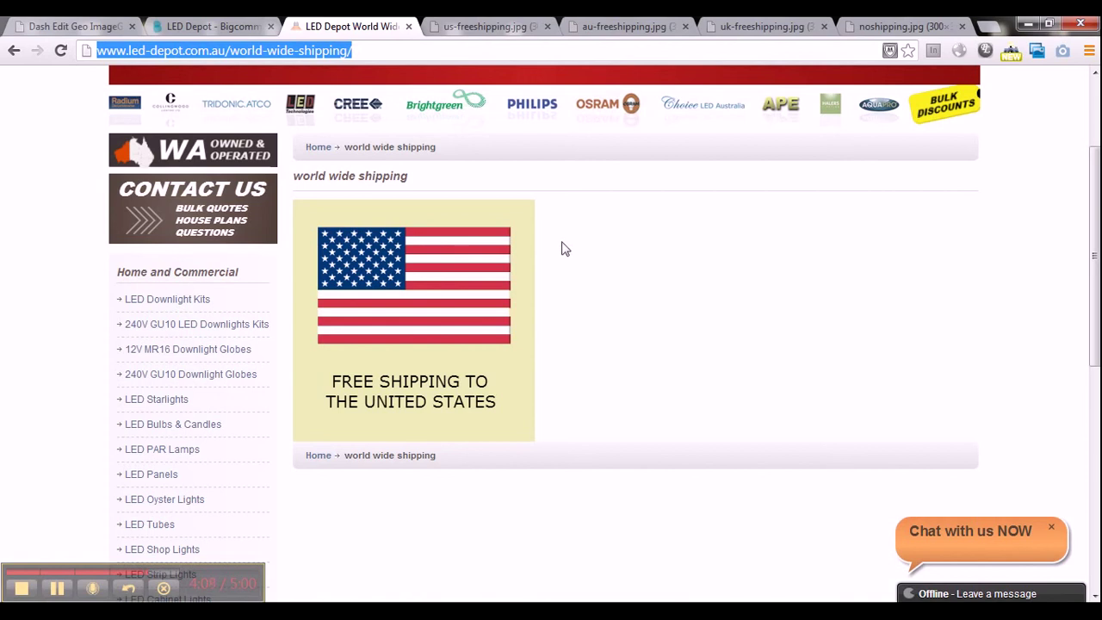
- Return to Geolify, change the test country to United Kingdom and save the geo image
left_click(94, 26)
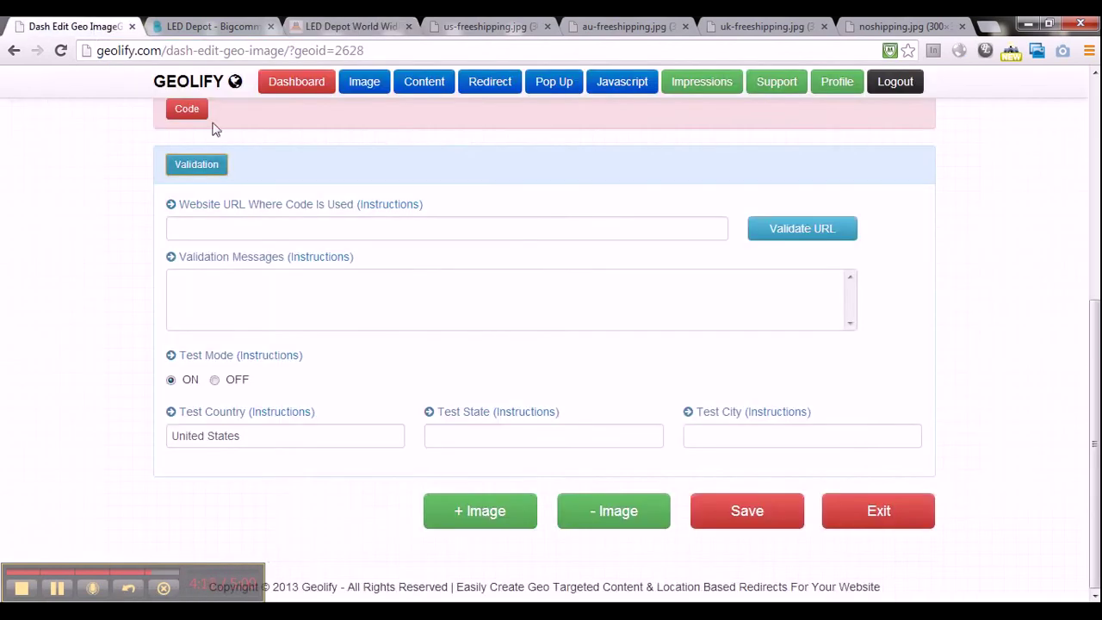
left_click_drag(266, 435, 158, 435)
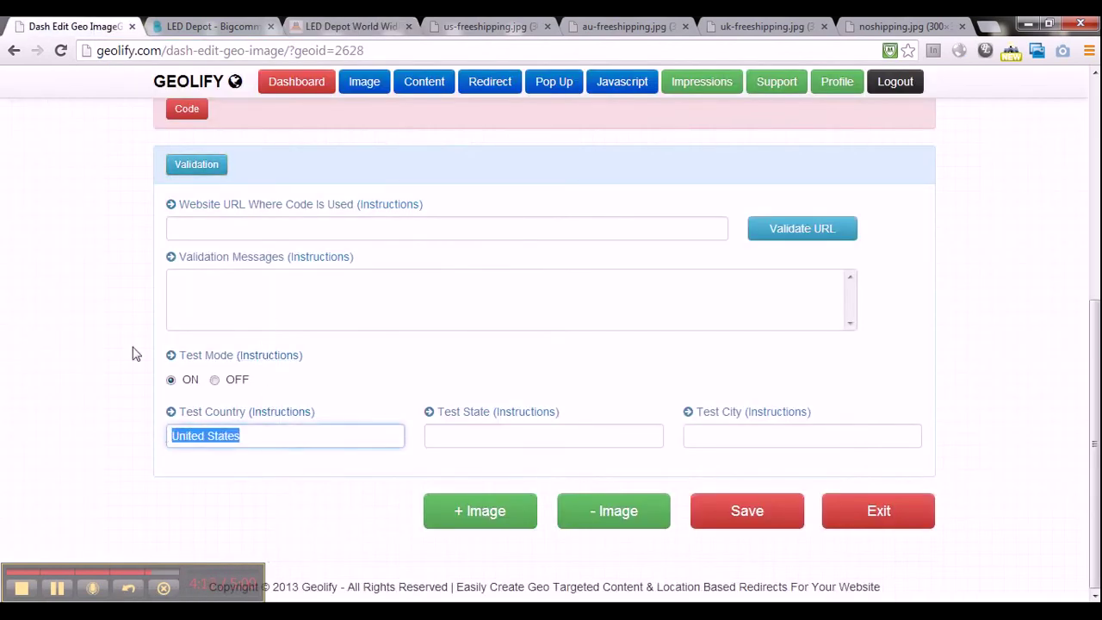
type("United King")
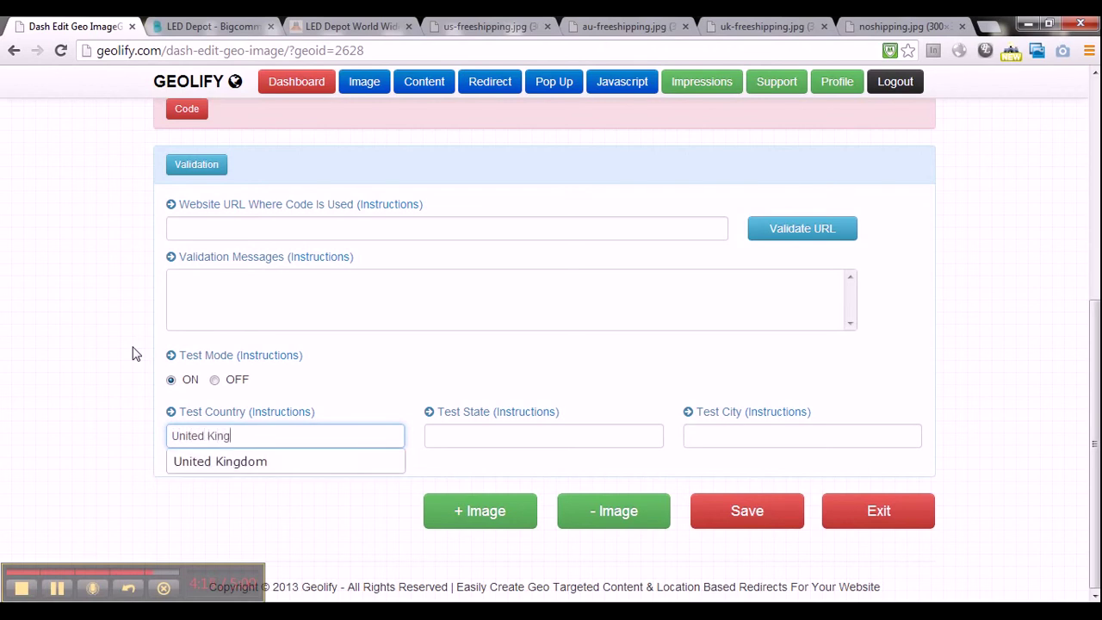
type("dom")
left_click(383, 377)
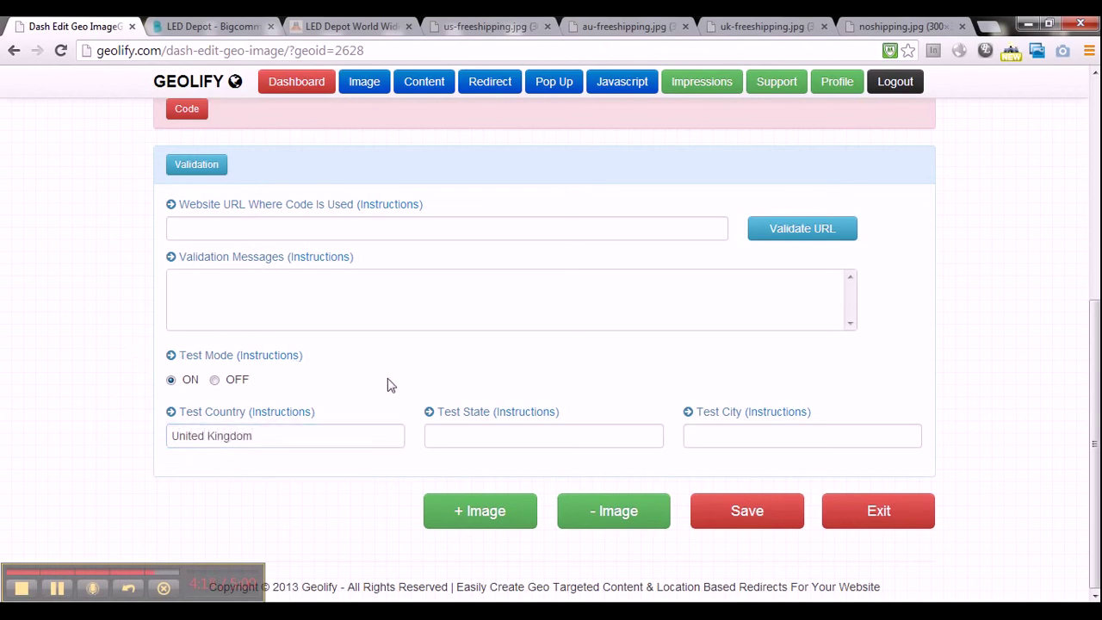
left_click(728, 511)
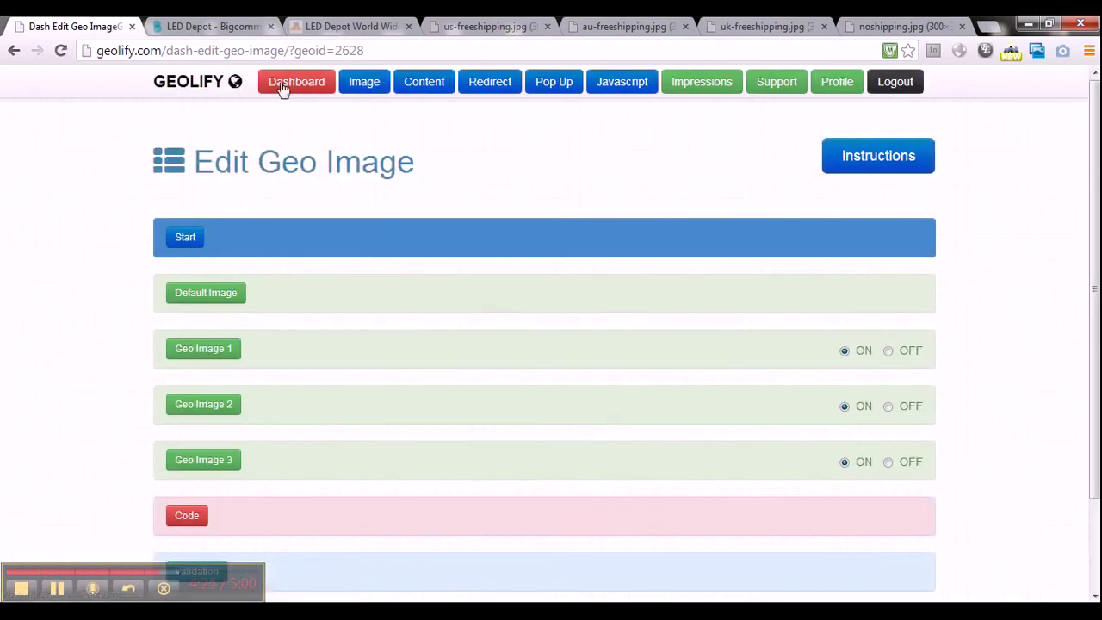
- Reload the live shipping page again and check the banner displayed for the United Kingdom test location
left_click(329, 28)
right_click(335, 28)
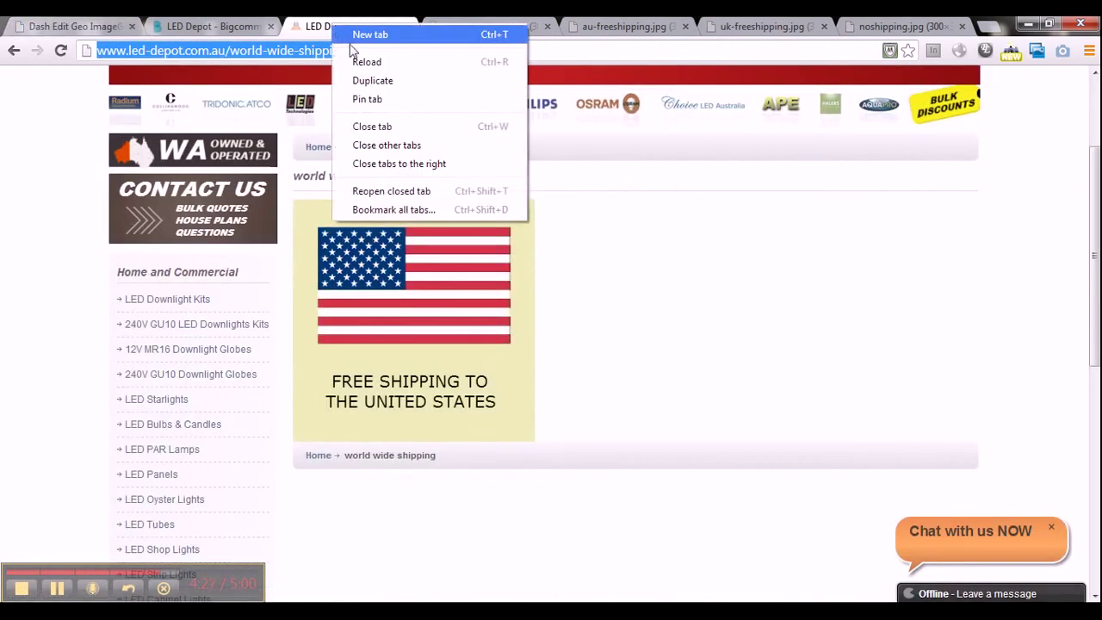
left_click(362, 60)
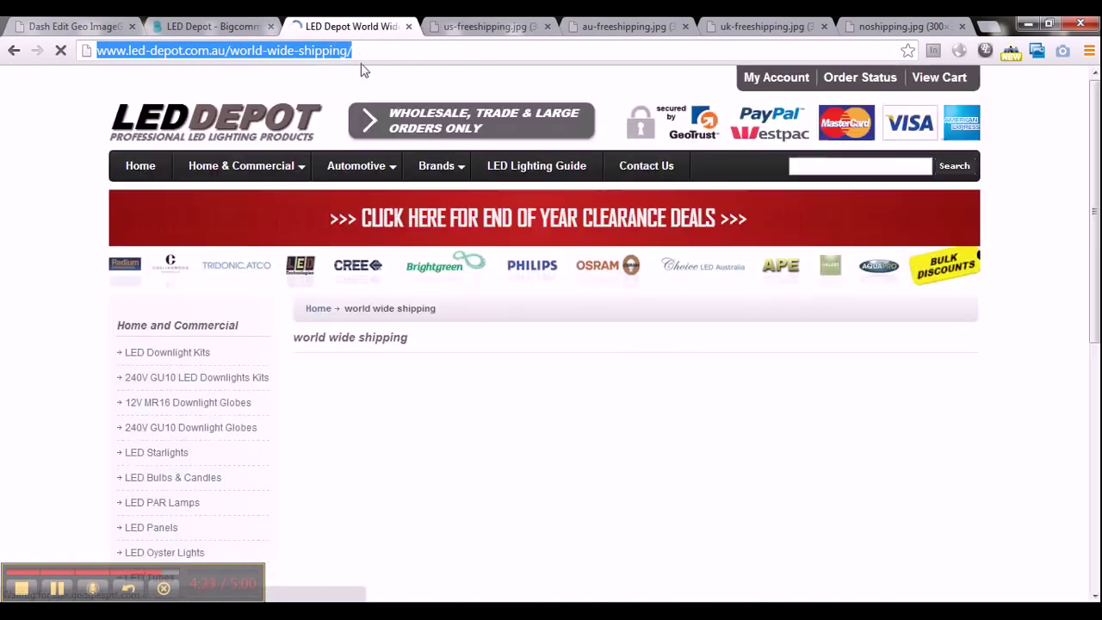
scroll(485, 172, "down", 2)
scroll(485, 179, "down", 1)
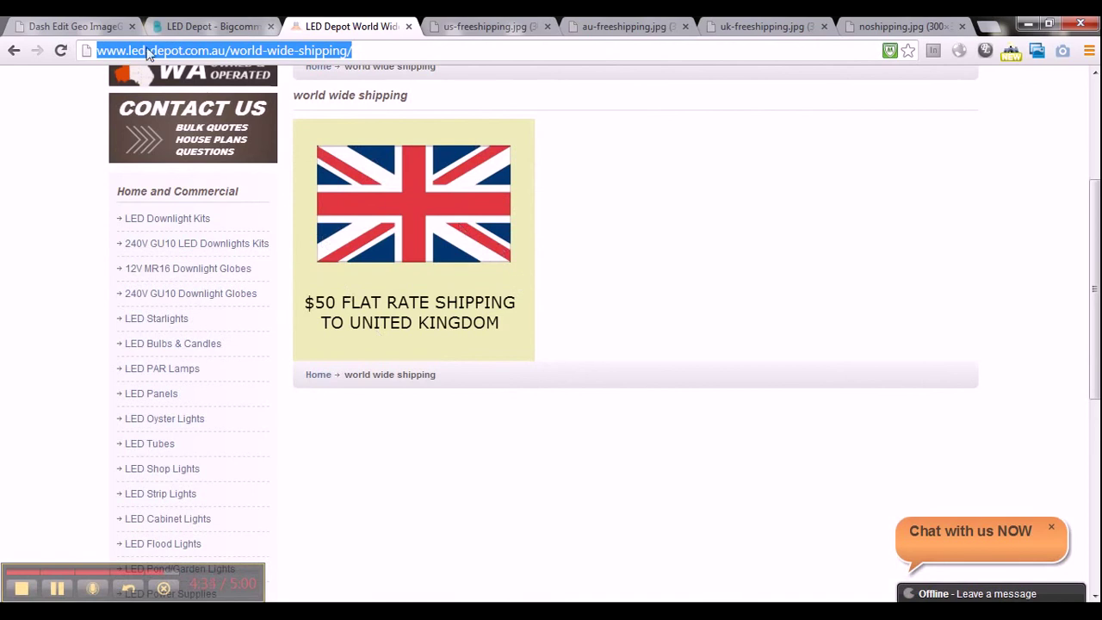
- Return to the Geolify geo image editor and change the validation test country to Canada
left_click(99, 26)
scroll(368, 265, "down", 1)
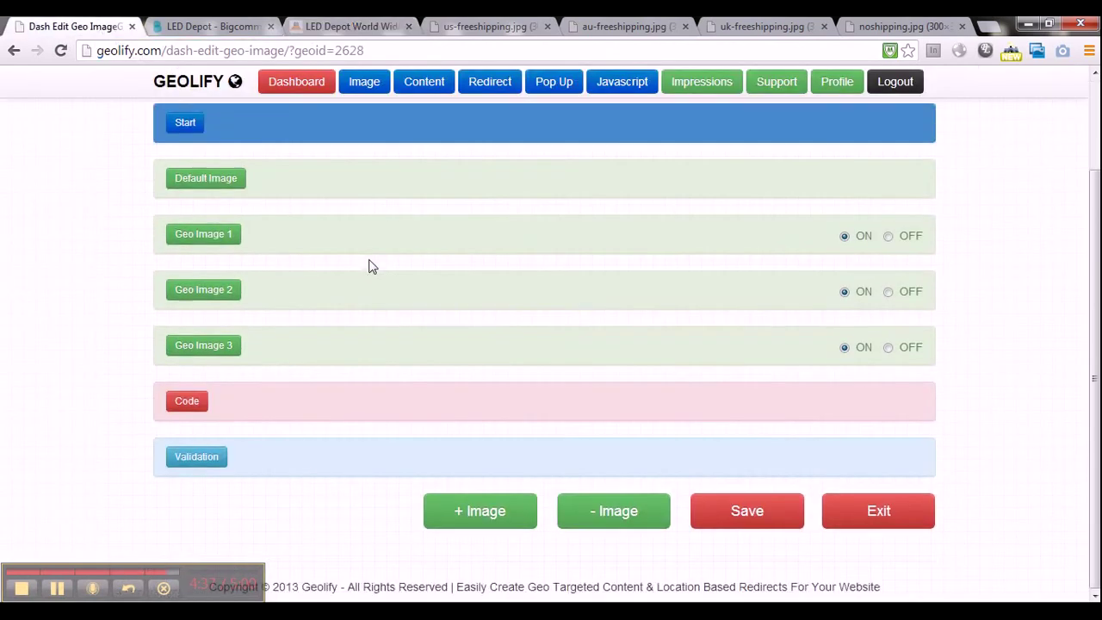
left_click(219, 465)
scroll(221, 466, "down", 3)
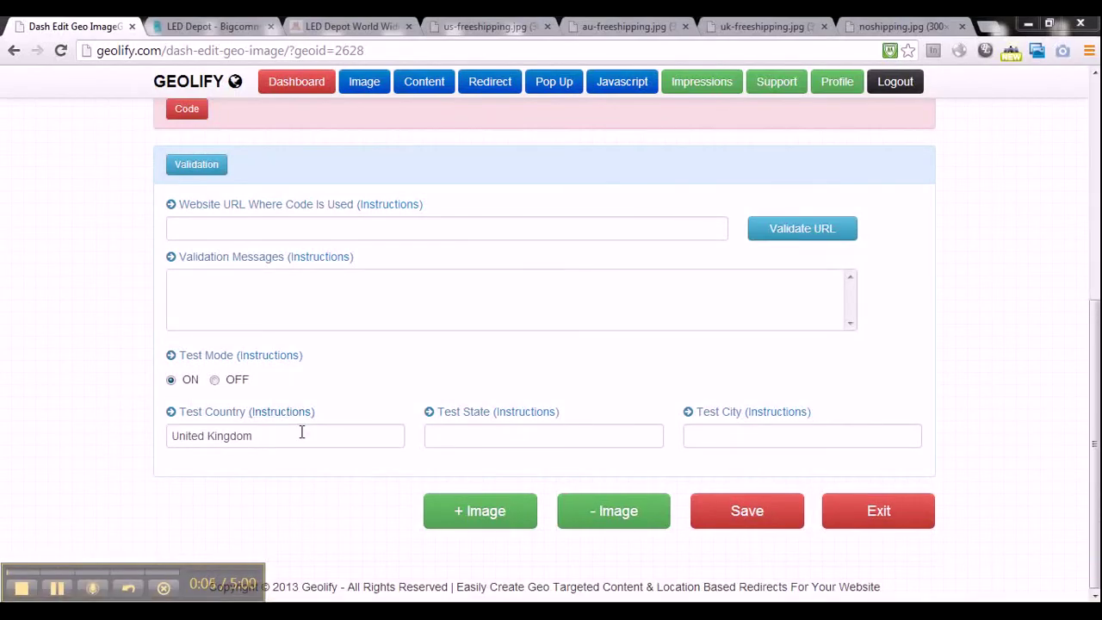
triple_click(163, 438)
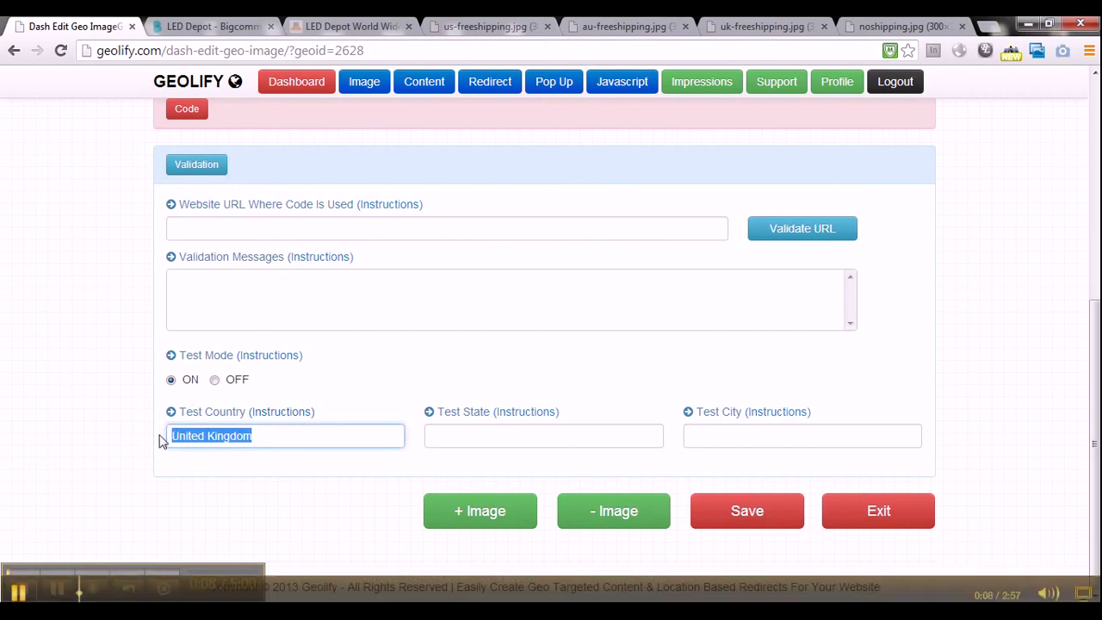
type("Canad")
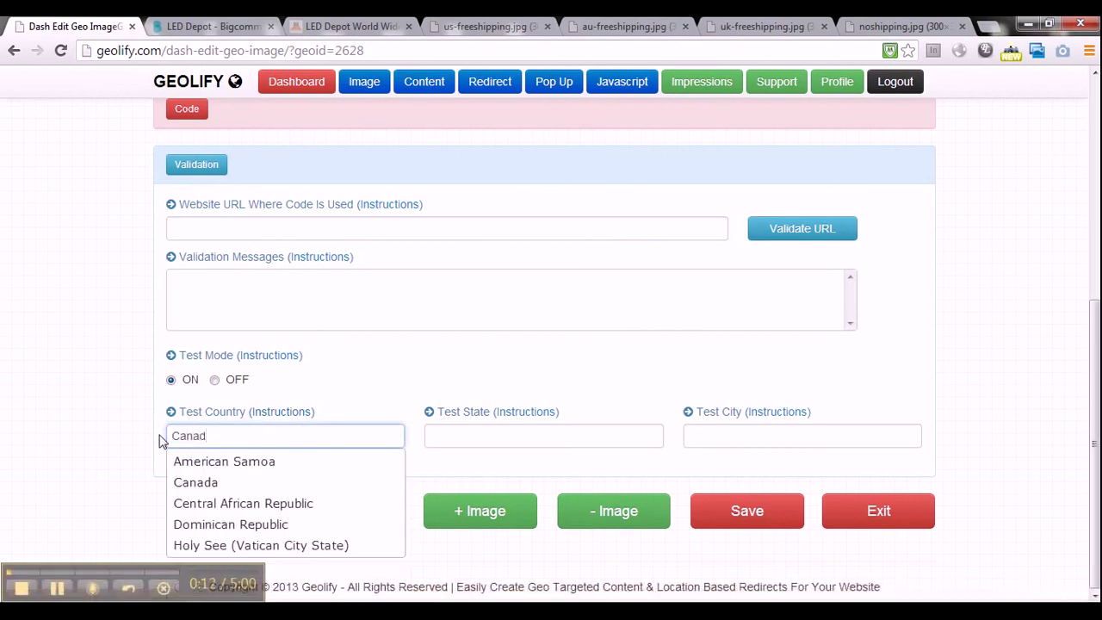
left_click(177, 462)
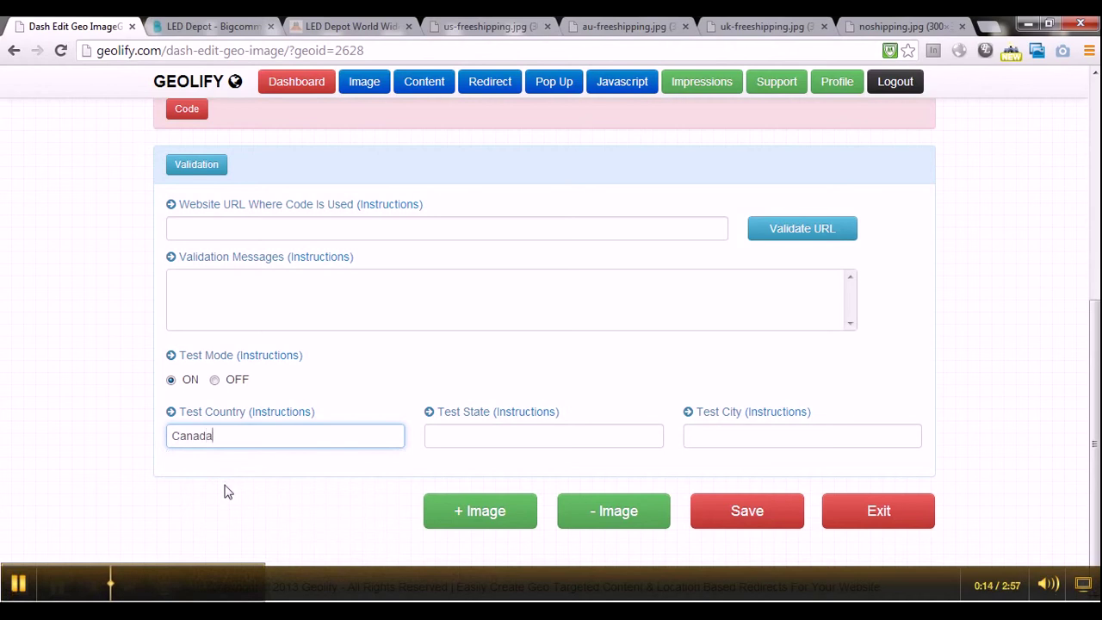
- Review the default image's title, alt tag and URL settings, and save the geo image
scroll(229, 494, "up", 2)
scroll(232, 497, "up", 2)
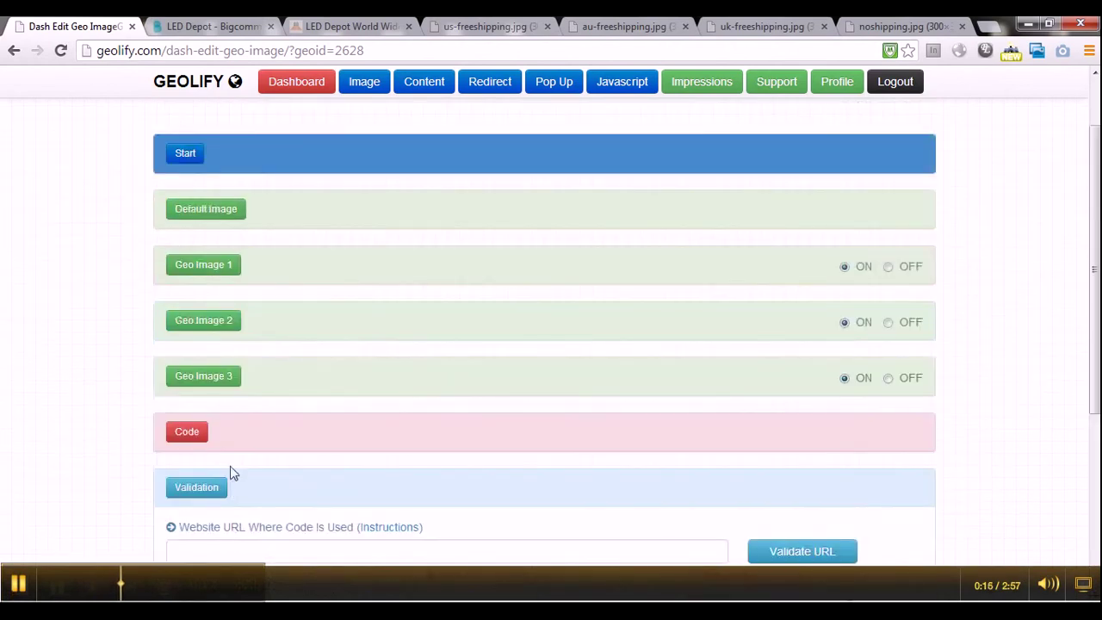
left_click(221, 218)
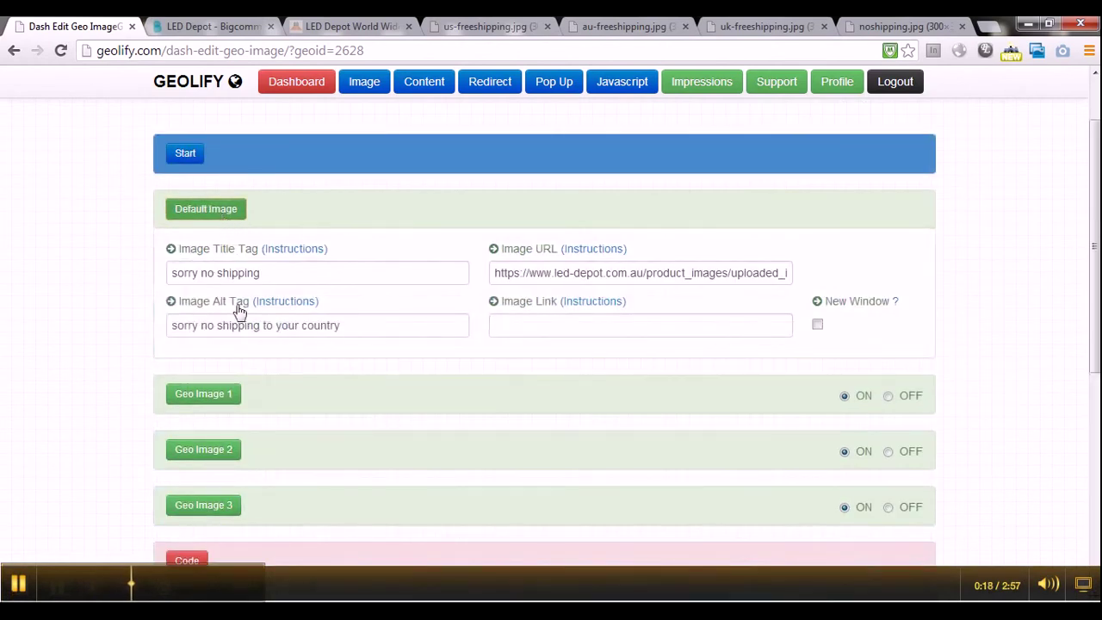
scroll(294, 324, "down", 1)
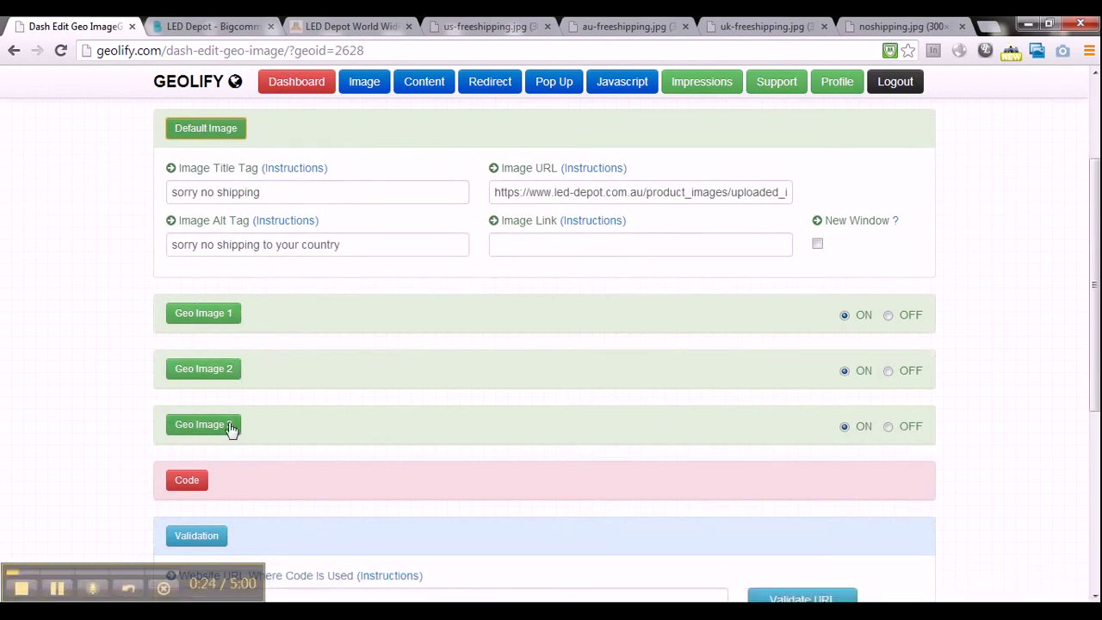
scroll(229, 426, "down", 5)
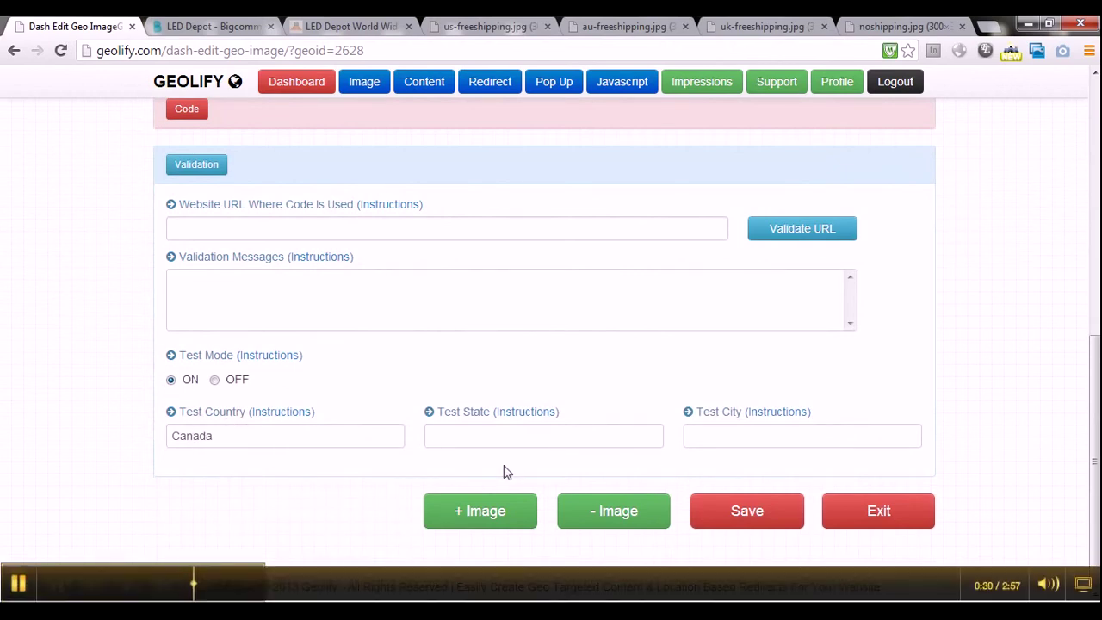
left_click(738, 511)
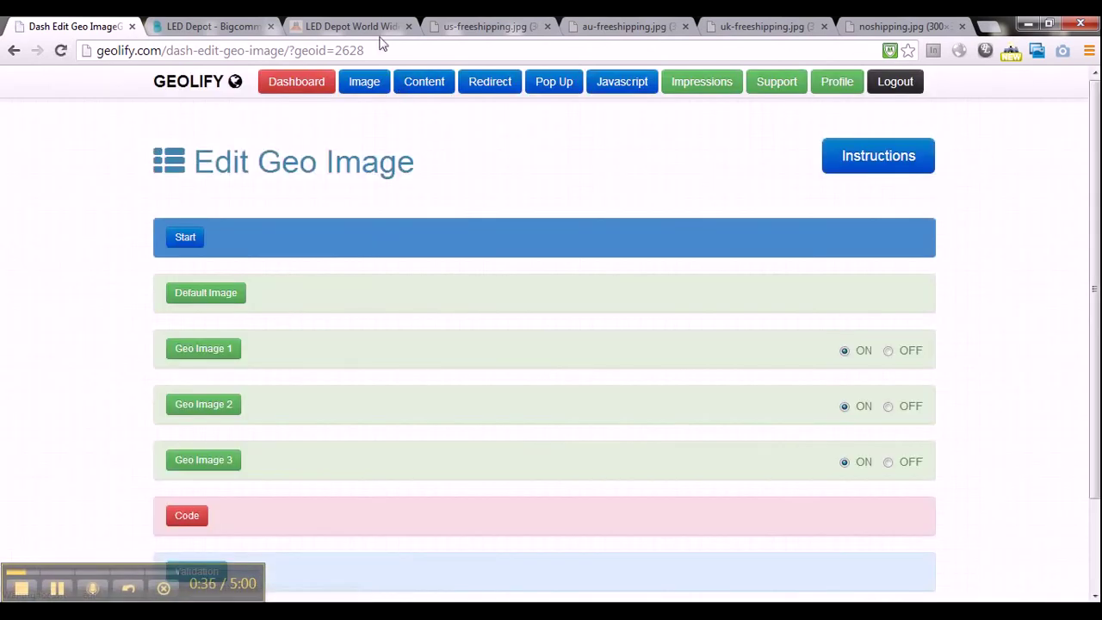
- Reload LED Depot's world wide shipping page and check the banner displayed for the Canada test location
left_click(360, 26)
right_click(369, 22)
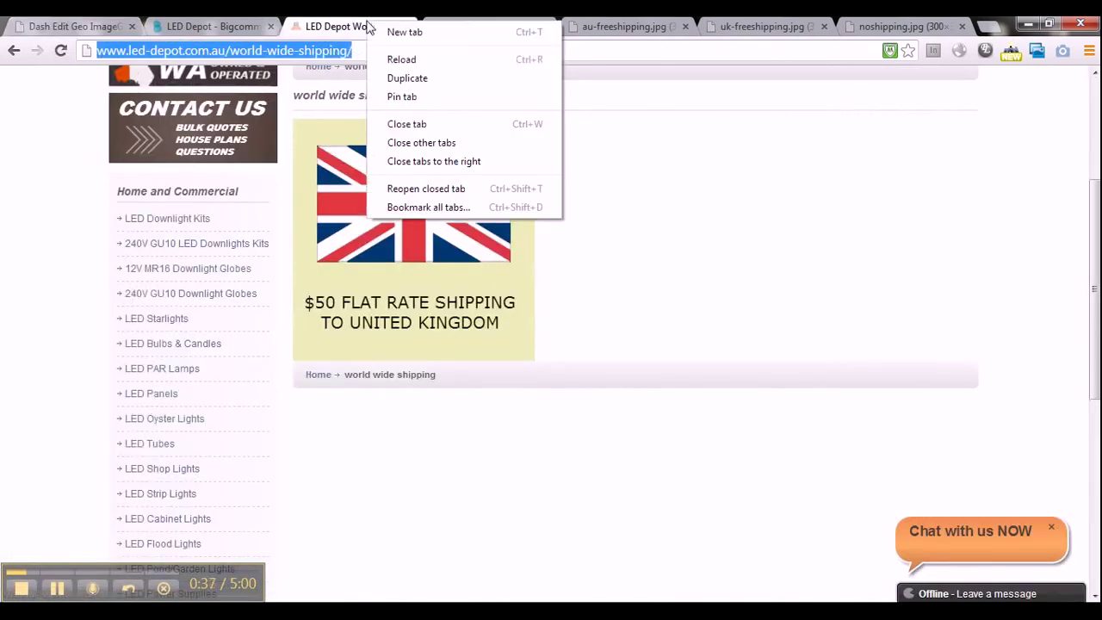
left_click(397, 59)
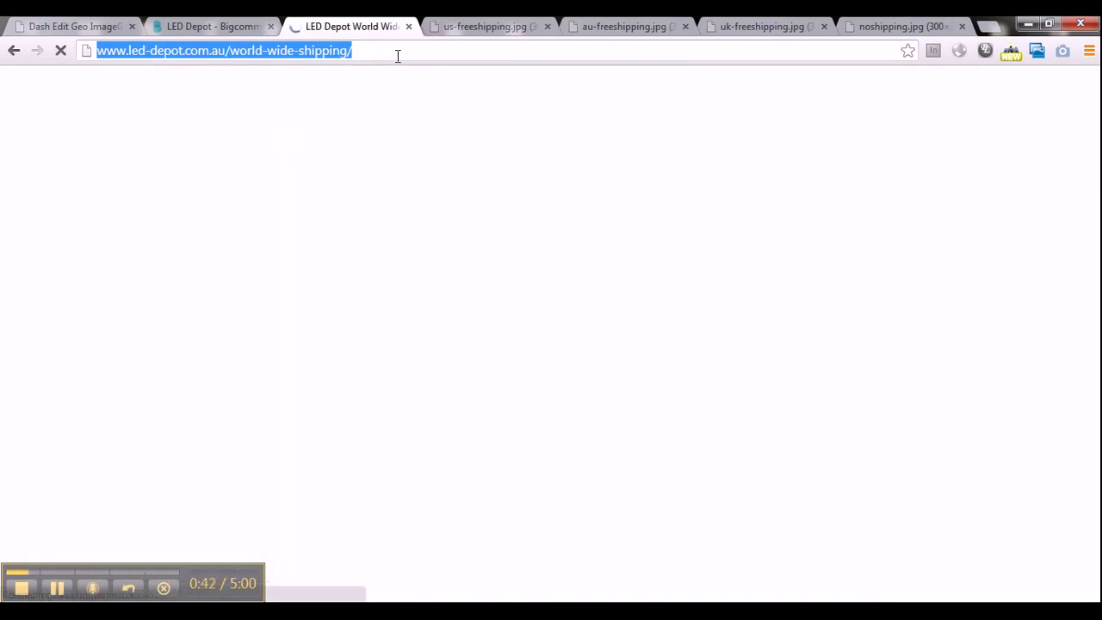
scroll(412, 77, "down", 4)
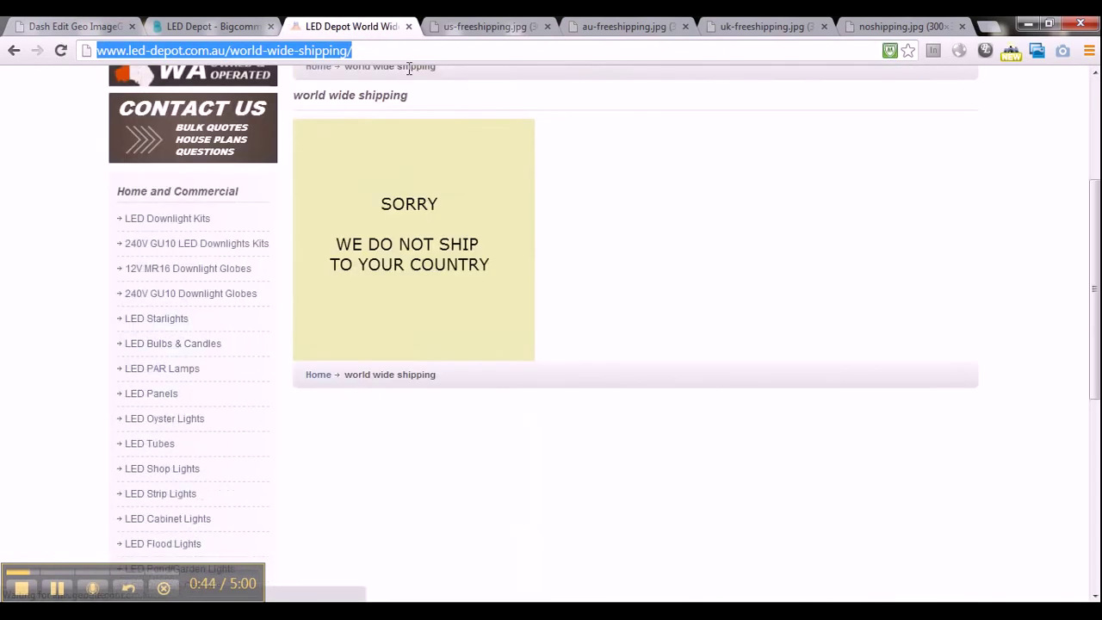
scroll(431, 91, "up", 1)
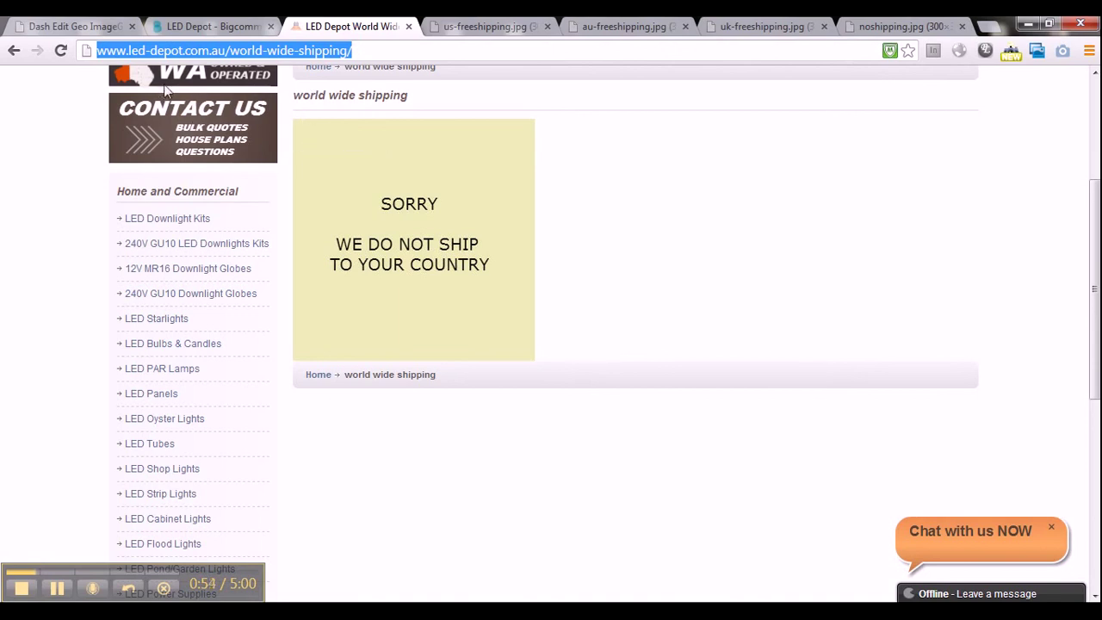
- Return to Geolify, turn Test Mode off in the validation settings and save the geo image
left_click(101, 32)
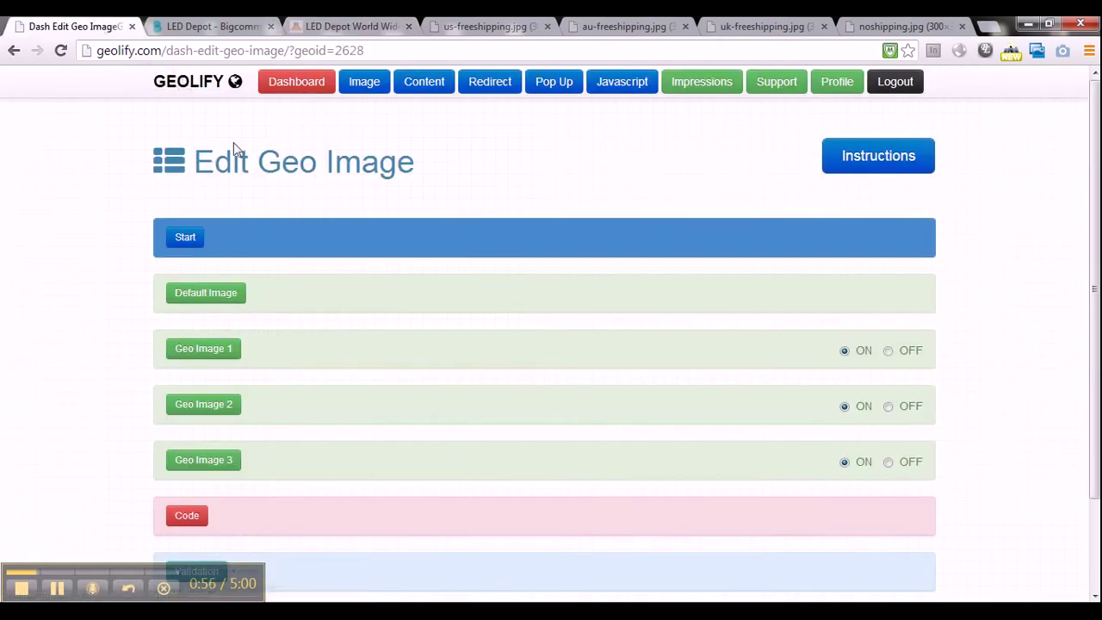
scroll(234, 172, "down", 3)
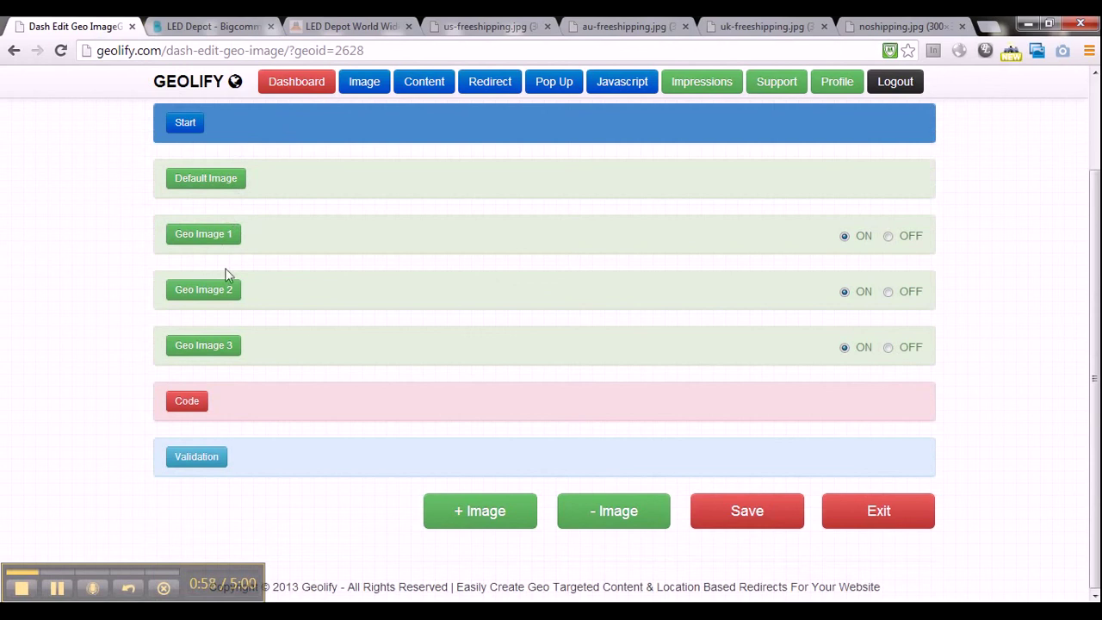
left_click(217, 457)
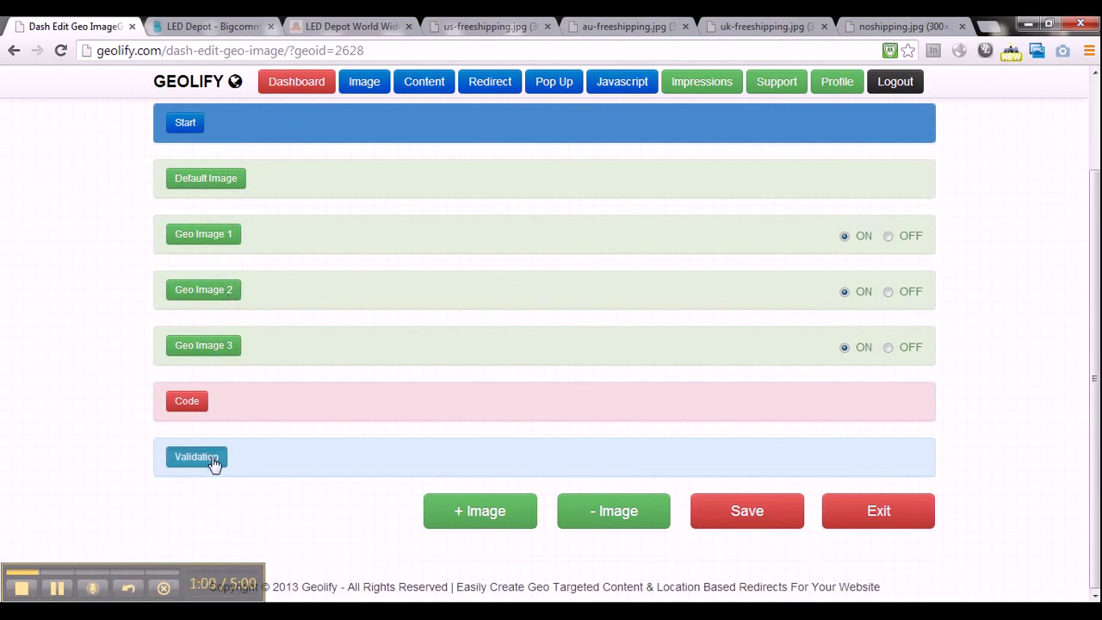
scroll(215, 465, "down", 2)
scroll(213, 463, "down", 5)
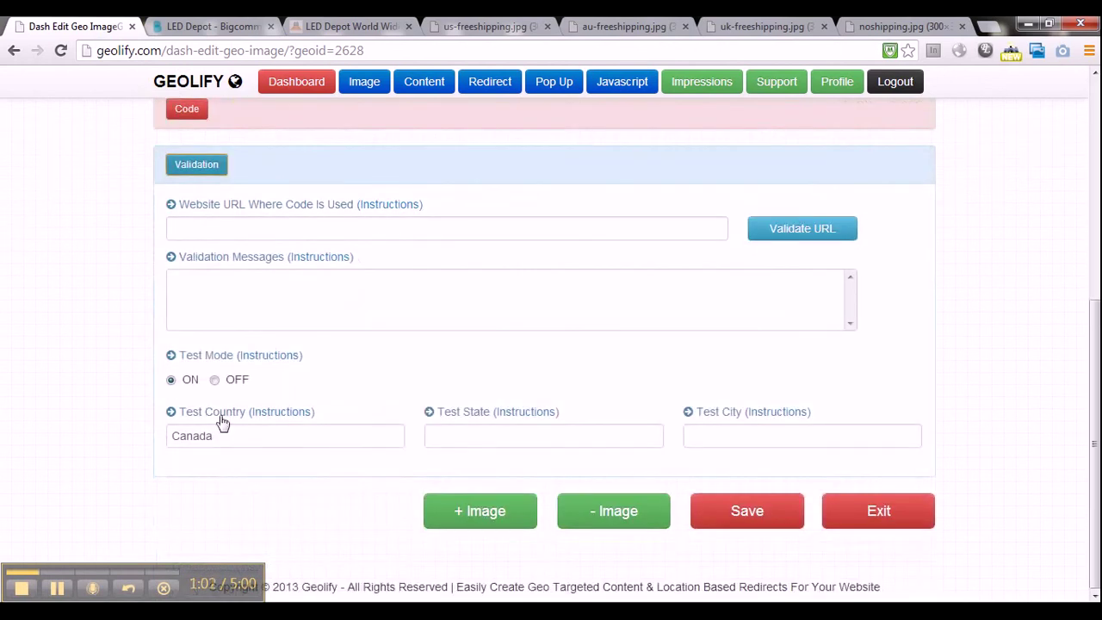
left_click(216, 381)
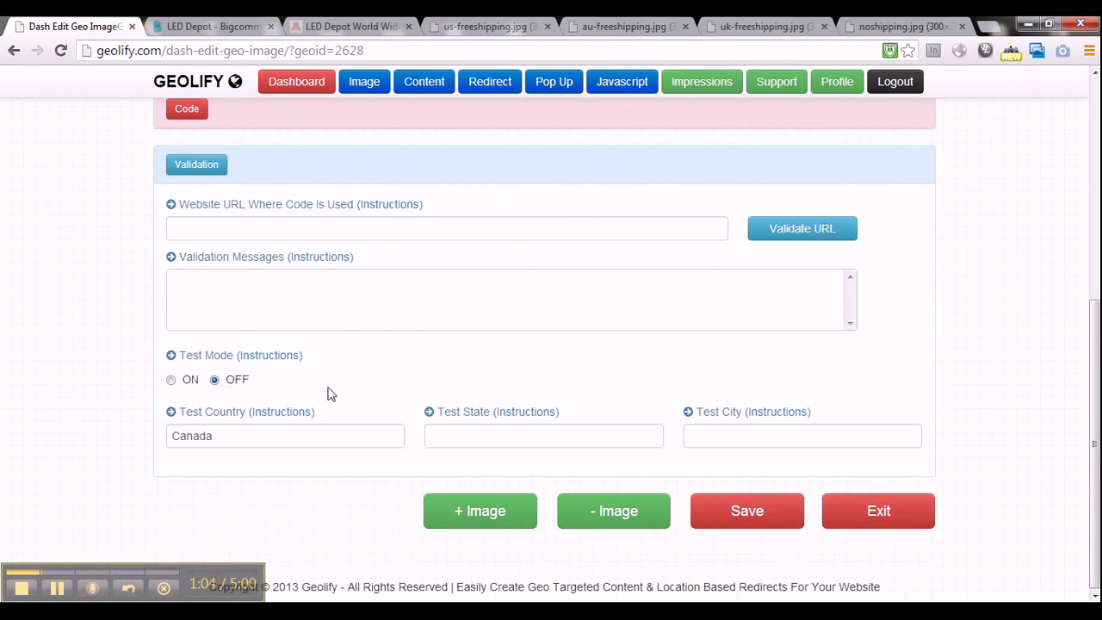
left_click(737, 510)
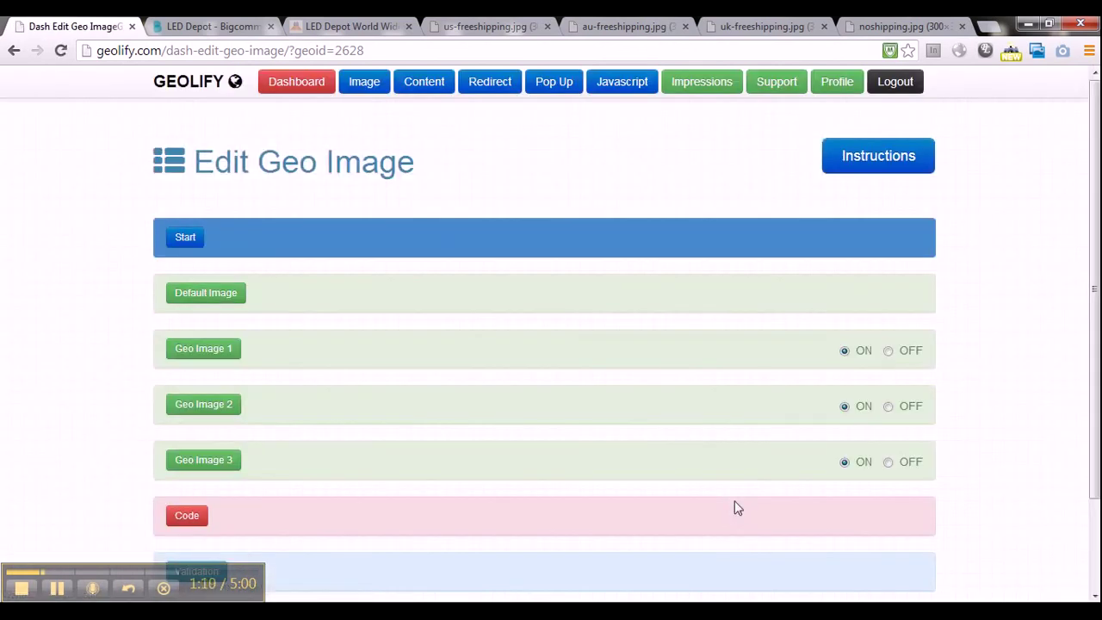
- Reload the live shipping page and check the banner displayed for the visitor's real location with Test Mode off
left_click(365, 29)
right_click(365, 28)
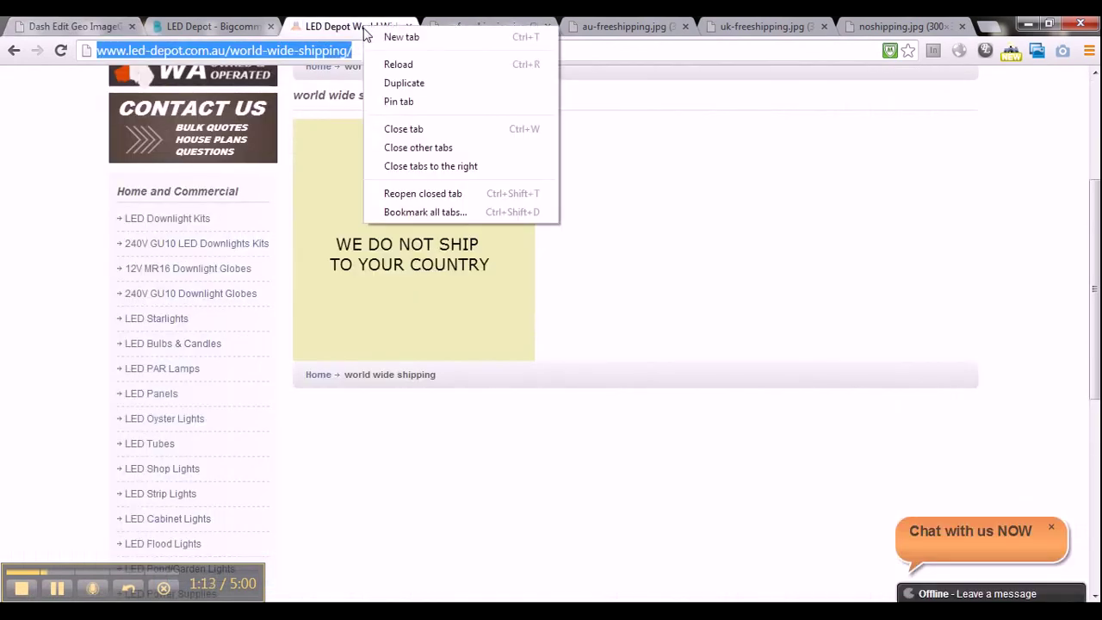
left_click(398, 64)
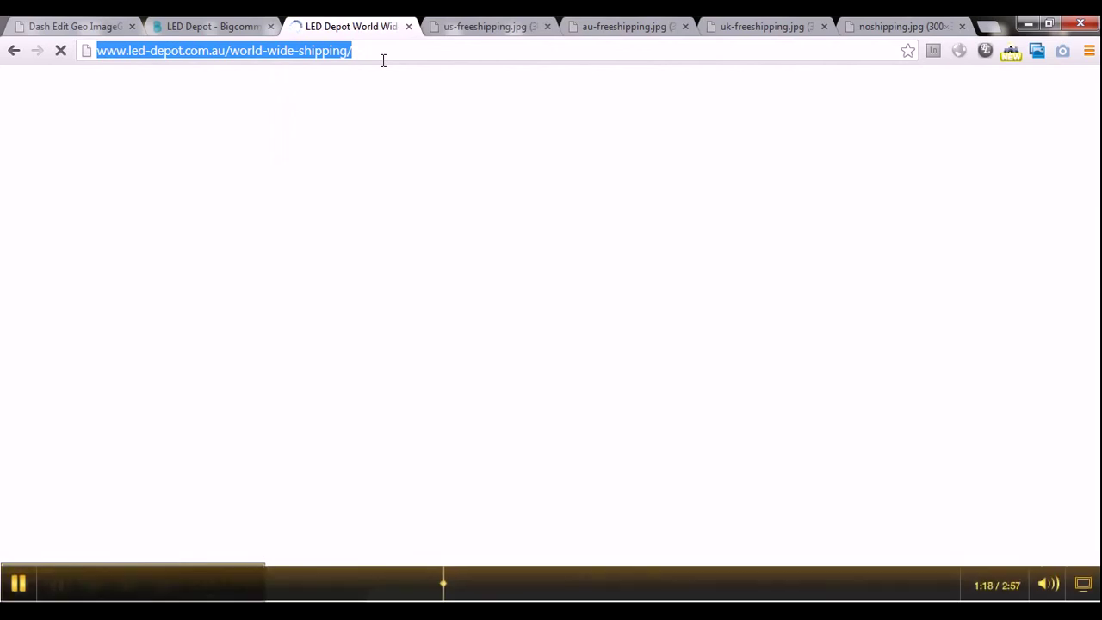
scroll(460, 135, "down", 3)
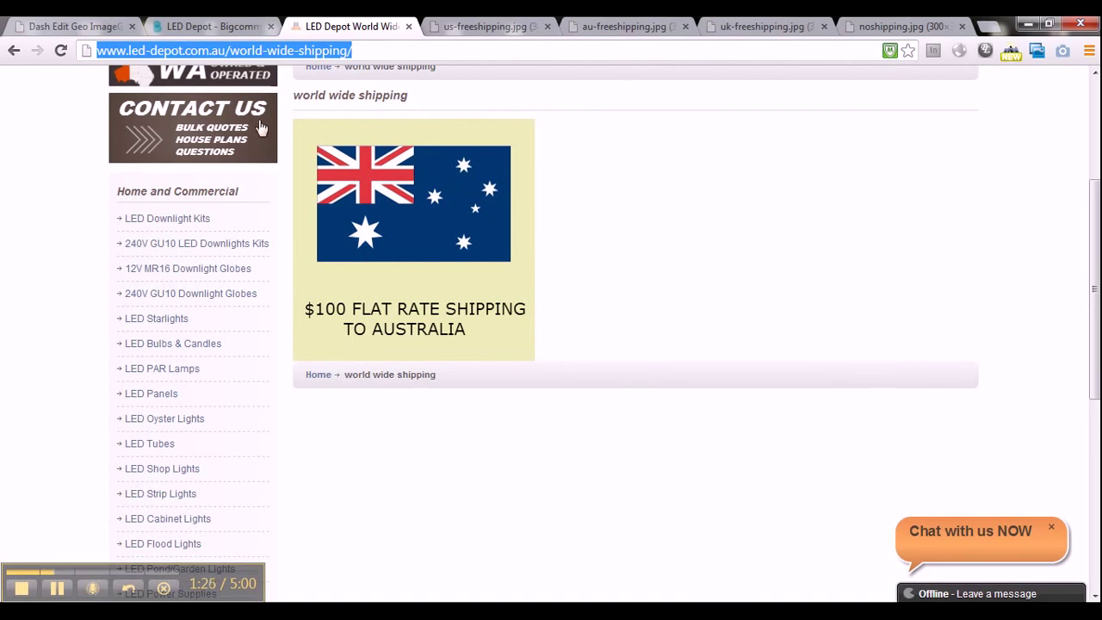
- Return to Geolify, expand the geo image's Start section and read the instructions for the Name field
left_click(102, 27)
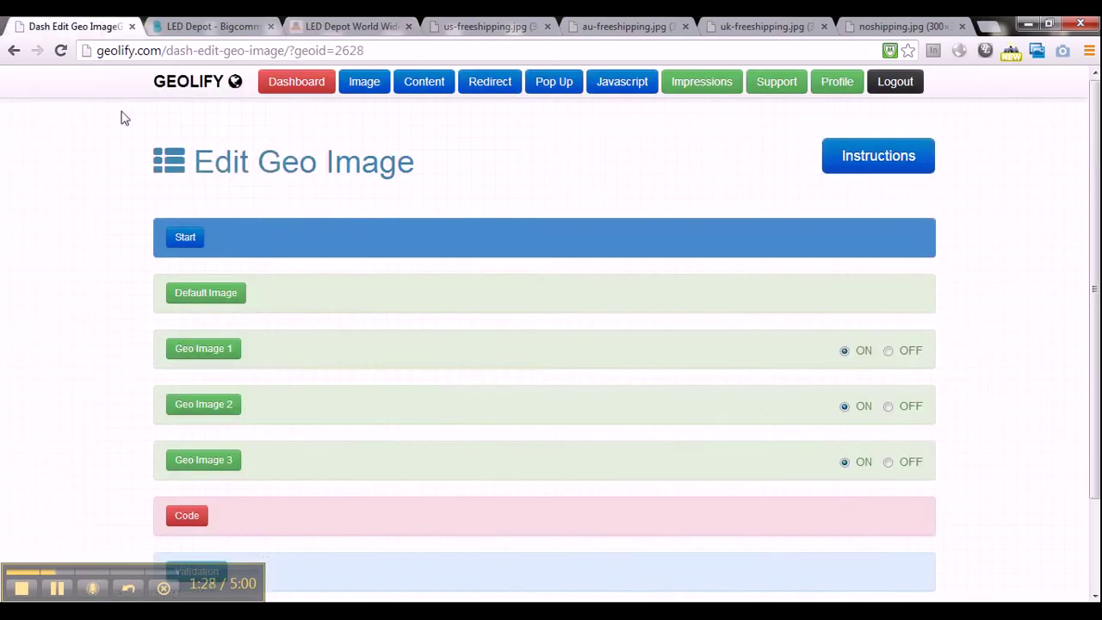
scroll(151, 199, "down", 1)
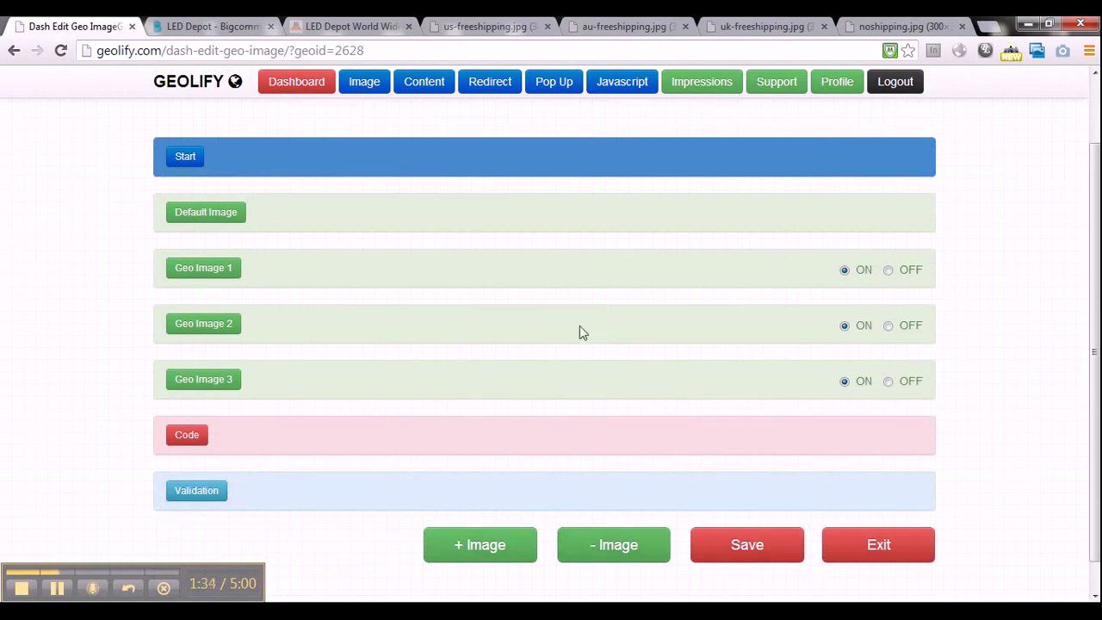
left_click(191, 162)
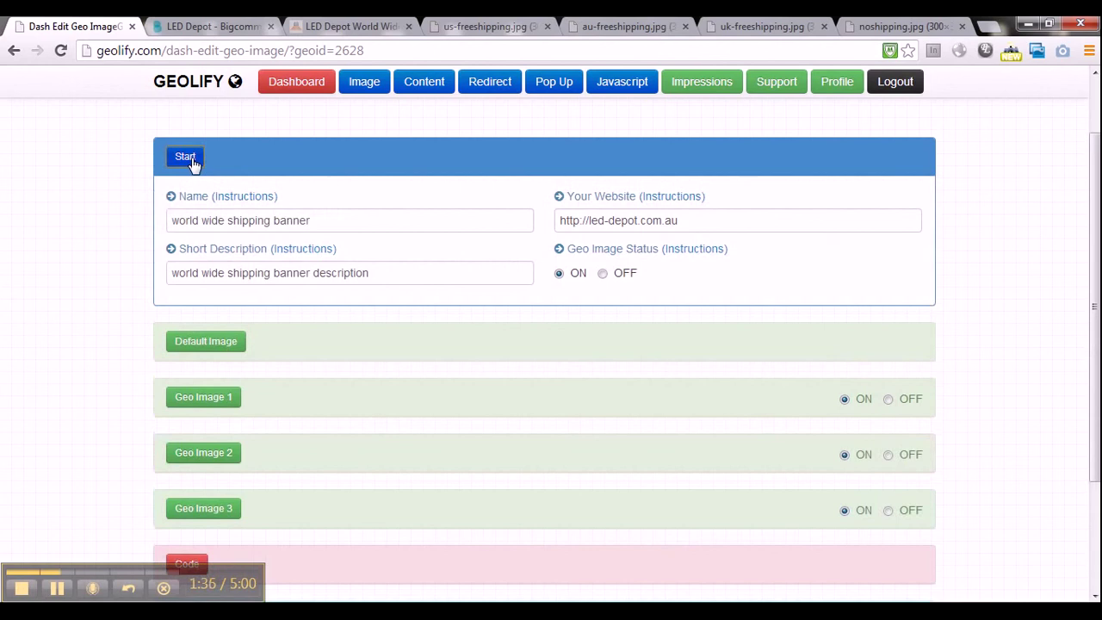
left_click(242, 197)
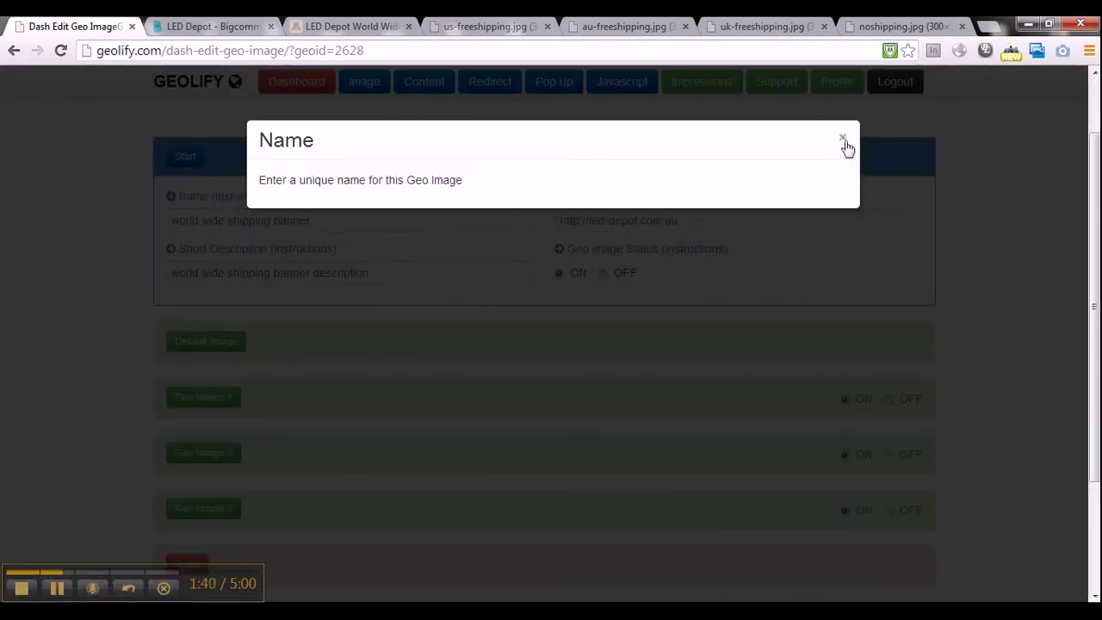
left_click(843, 142)
scroll(376, 327, "down", 2)
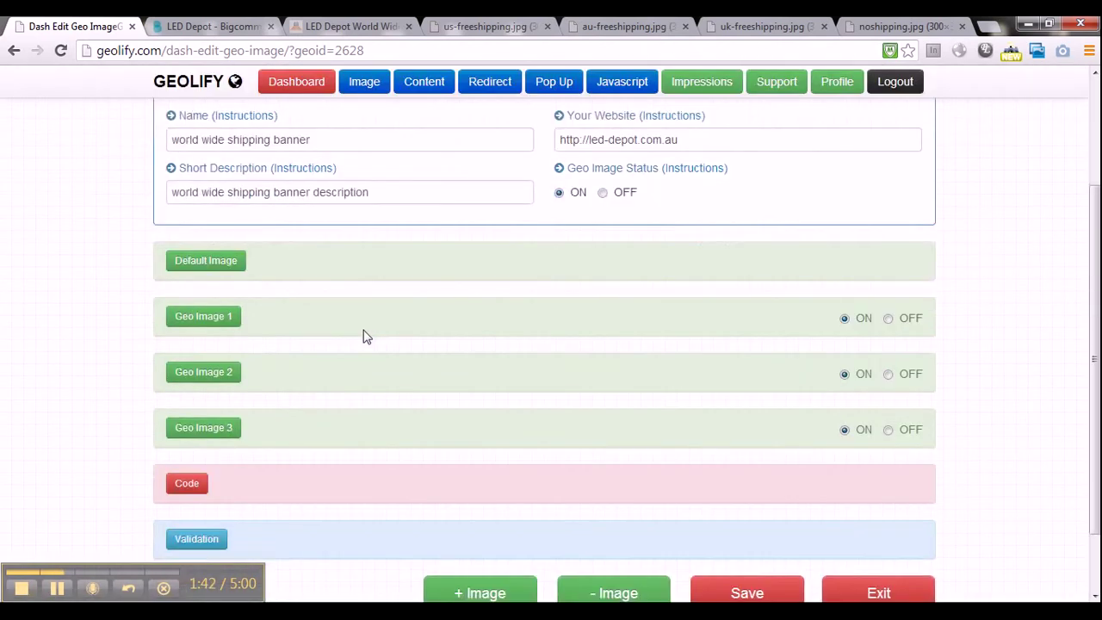
- Expand the geo image's Code section and read the instructions for placing the website code in the page's HTML body
left_click(197, 411)
scroll(198, 413, "down", 1)
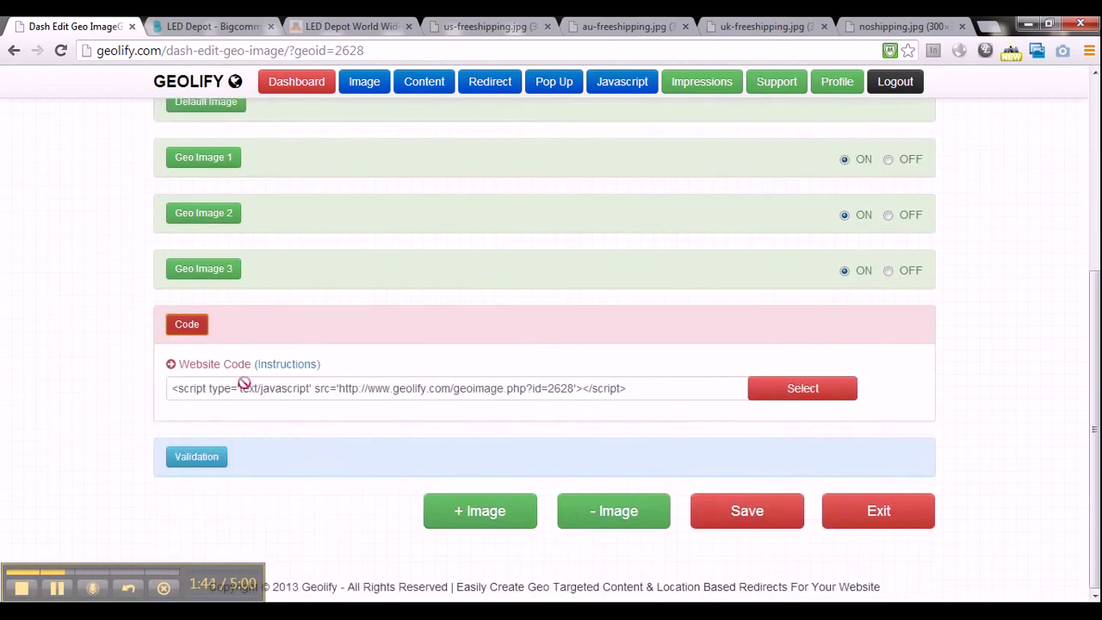
left_click(267, 370)
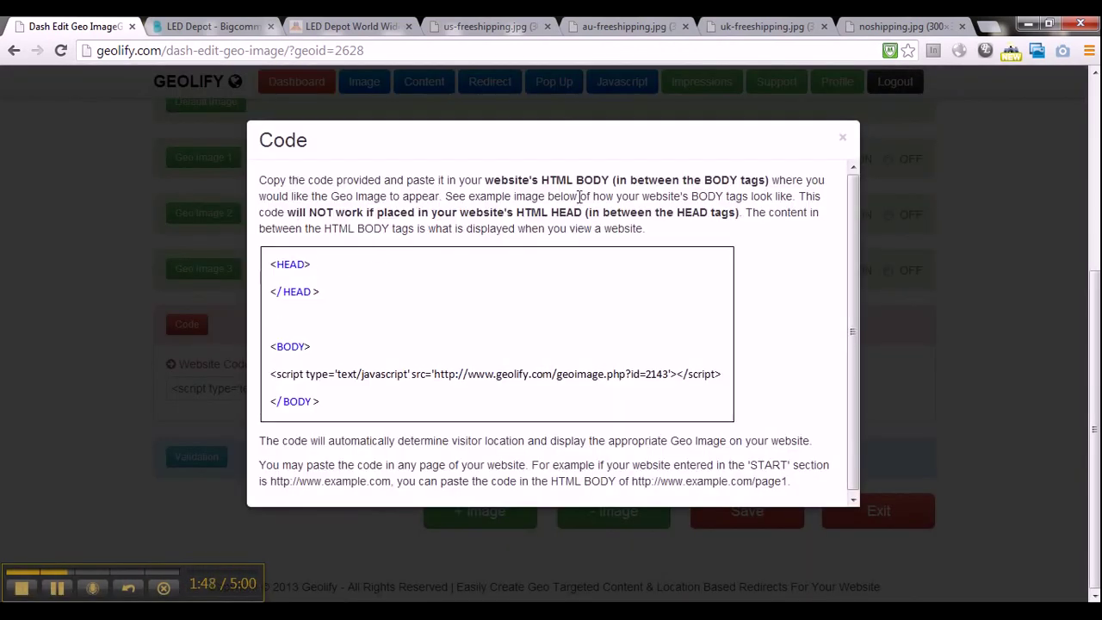
left_click_drag(853, 196, 873, 284)
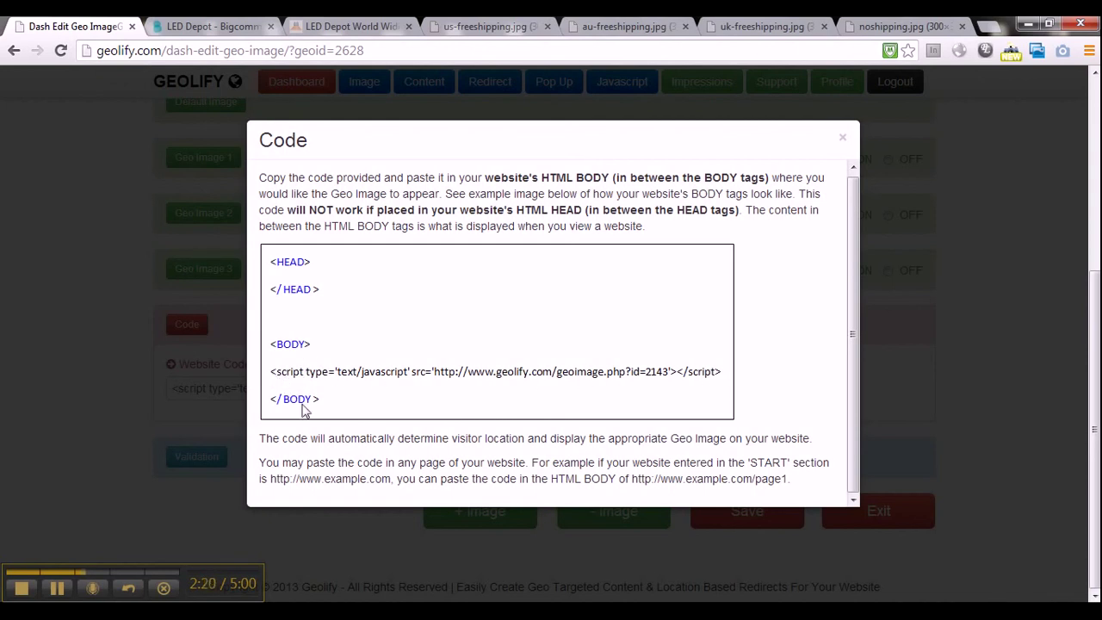
left_click(842, 140)
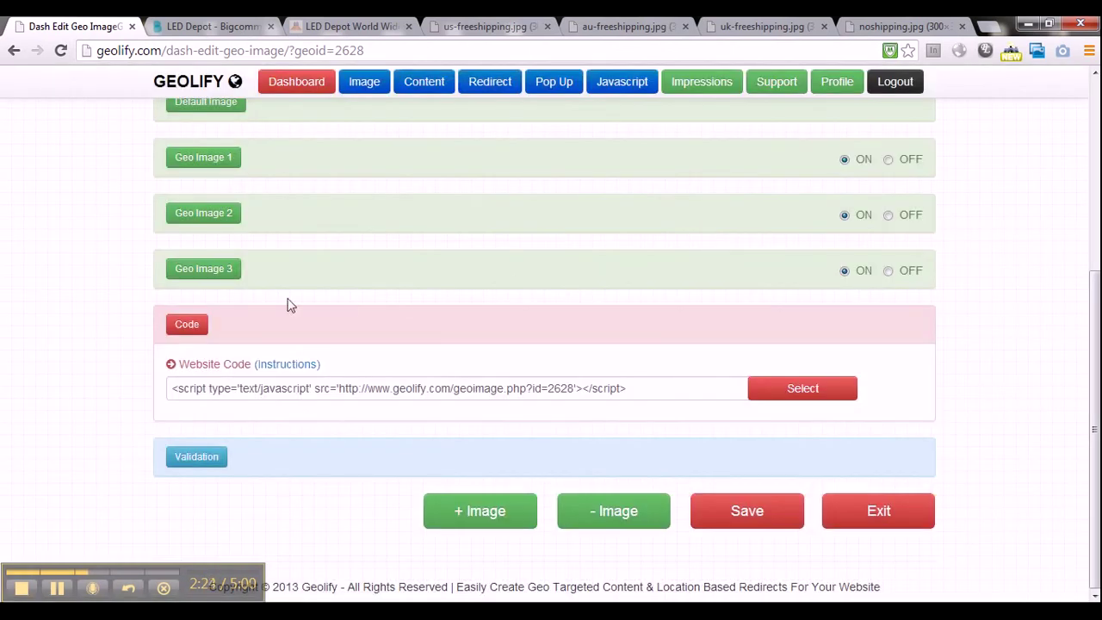
left_click(279, 366)
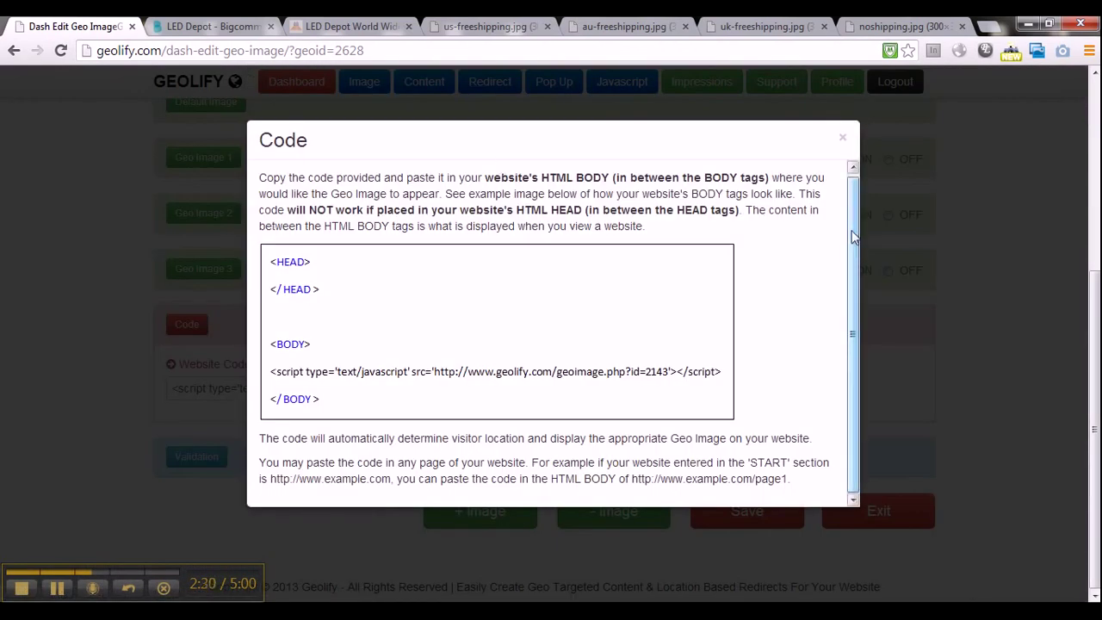
left_click(843, 139)
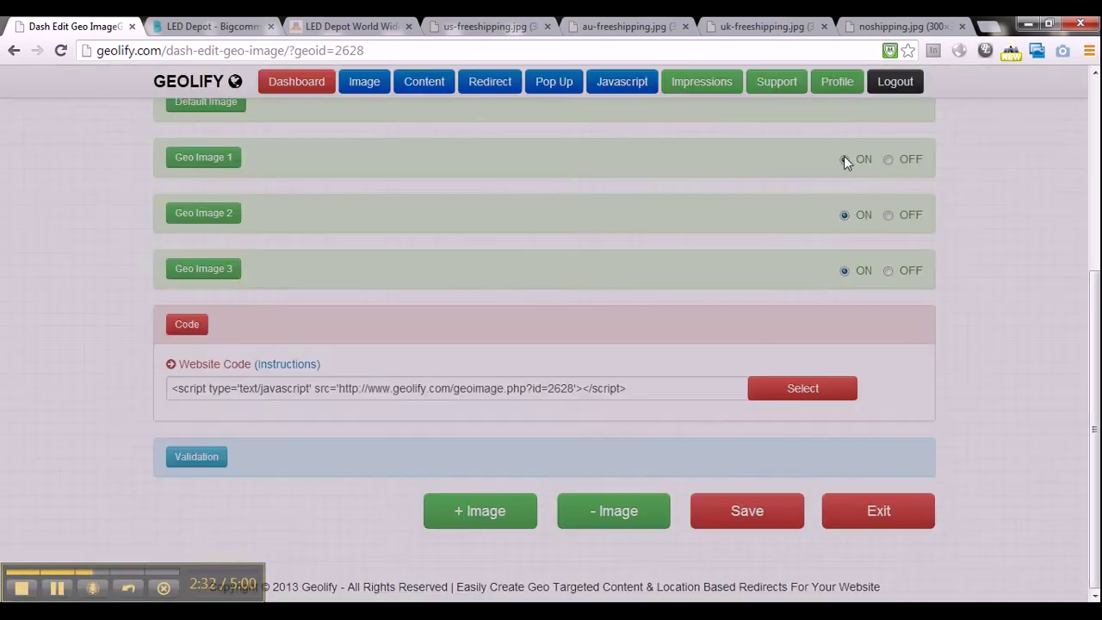